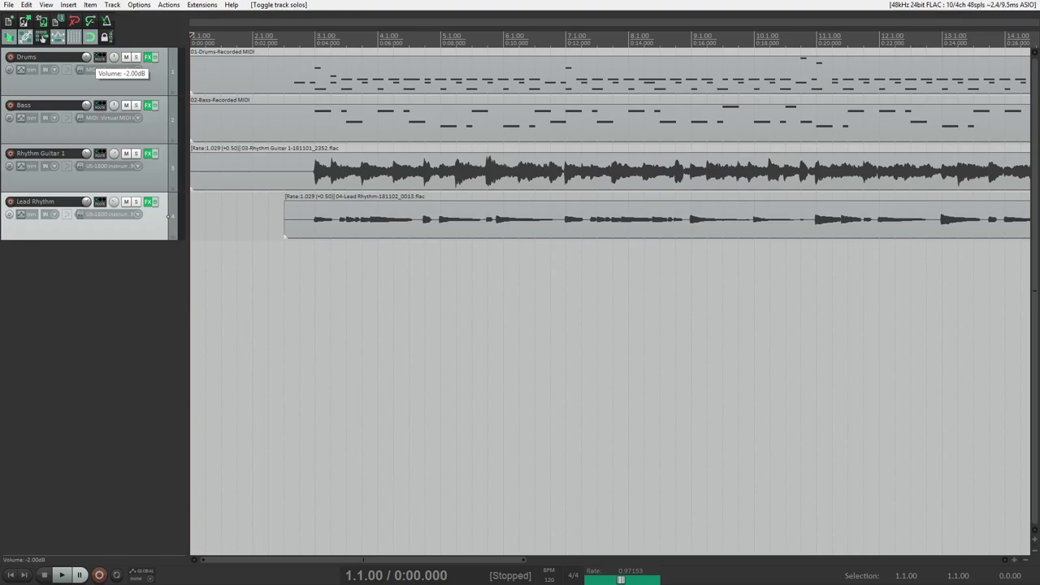
# Step: Open REAPER Preferences (Ctrl+P) at External Editors and select the default Melodyne.exe entry
pyautogui.hotkey('ctrl', 'p')
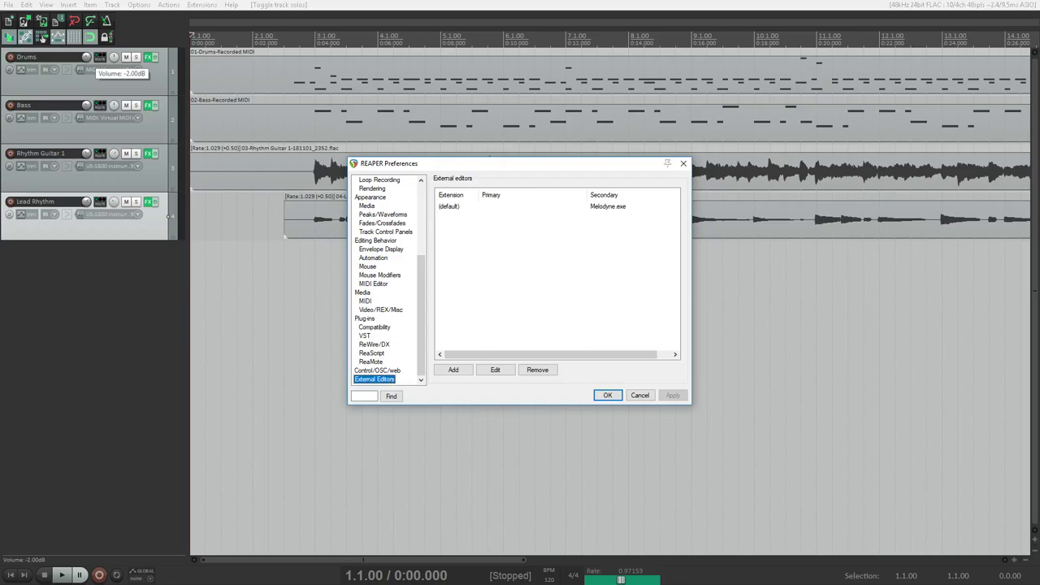
pyautogui.press('Tab')
pyautogui.press('Tab')
pyautogui.press('Tab')
pyautogui.press('Tab')
pyautogui.press('Tab')
pyautogui.press('Tab')
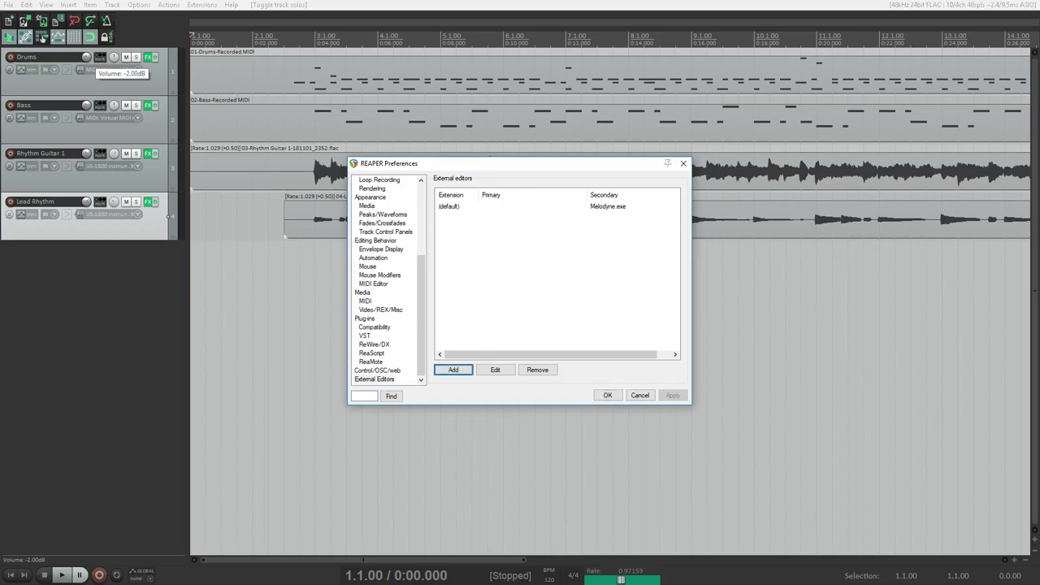
pyautogui.hotkey('shift', 'Tab')
pyautogui.press('Down')
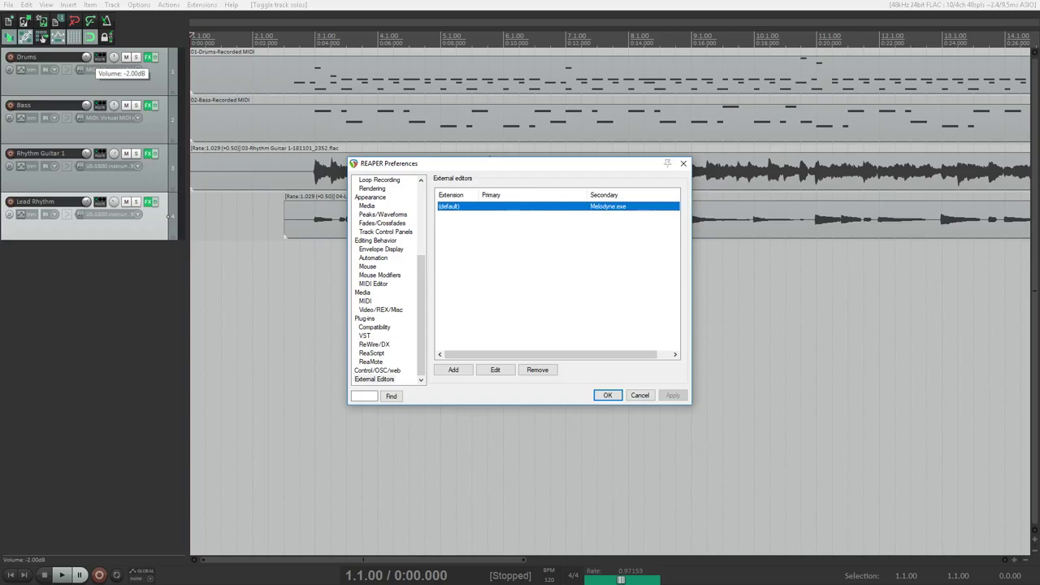
pyautogui.press('Tab')
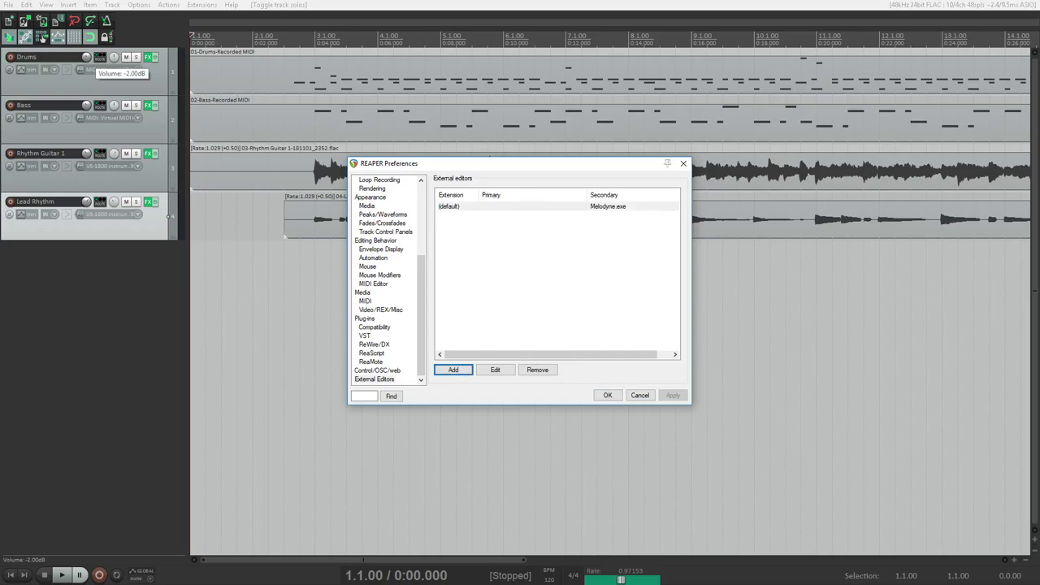
# Step: Edit the default external editor entry and browse the Melodyne 4 folder for a secondary editor
pyautogui.press('Tab')
pyautogui.hotkey('shift', 'Tab')
pyautogui.press('Return')
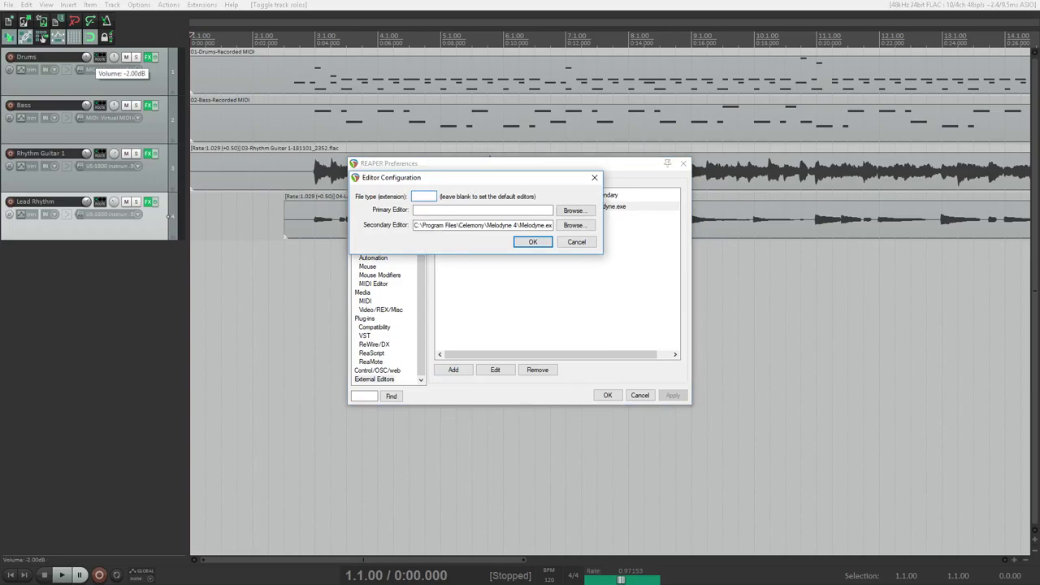
pyautogui.hotkey('shift', 'Tab')
pyautogui.hotkey('shift', 'Tab')
pyautogui.hotkey('shift', 'Tab')
pyautogui.press('Tab')
pyautogui.hotkey('shift', 'Tab')
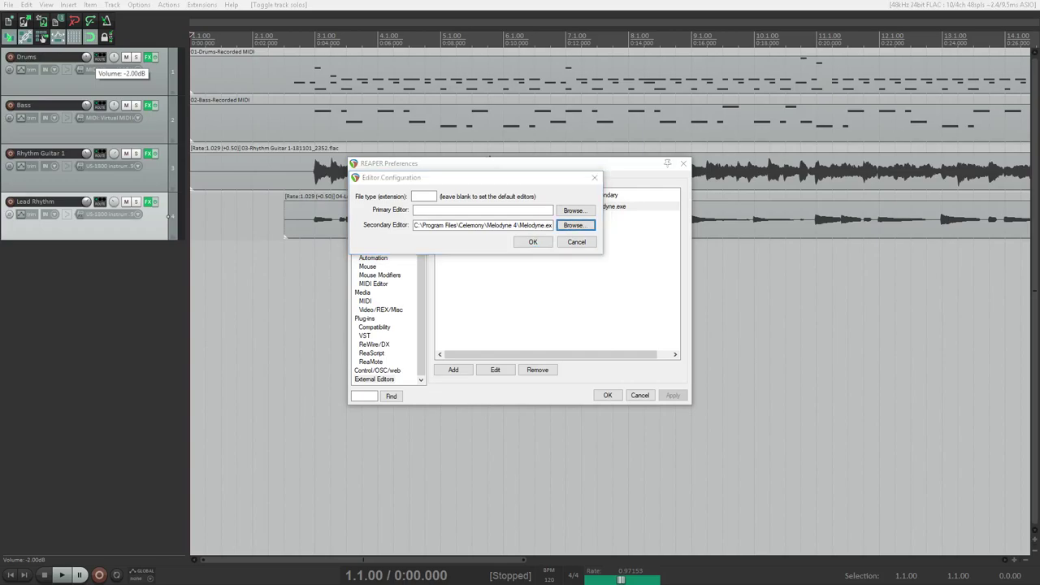
pyautogui.press('Return')
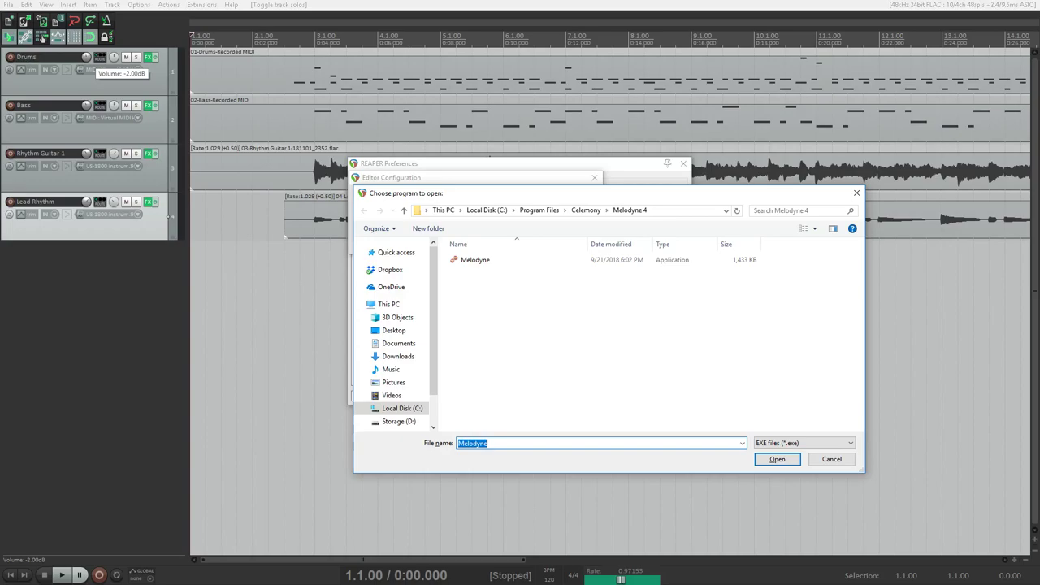
# Step: Pick Melodyne.exe from the Melodyne 4 folder as the secondary editor program
pyautogui.hotkey('shift', 'Tab')
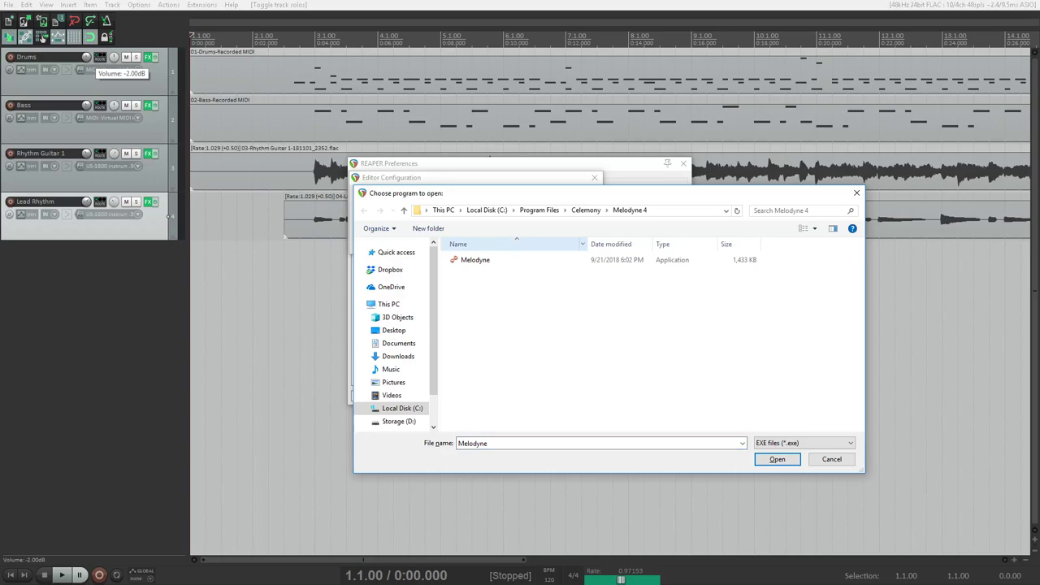
pyautogui.press('Tab')
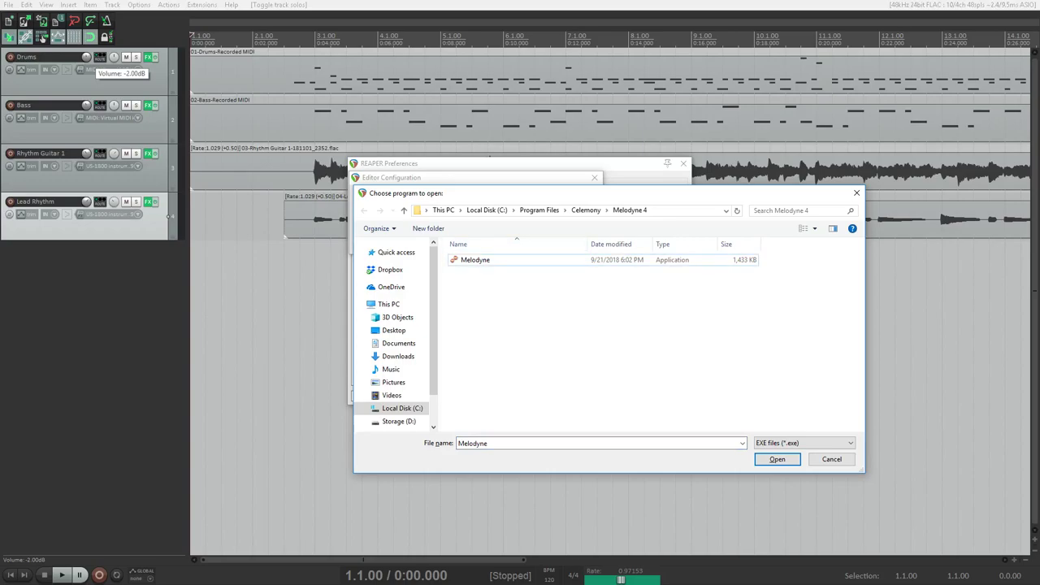
pyautogui.press('space')
pyautogui.press('Right')
pyautogui.press('Left')
pyautogui.press('Left')
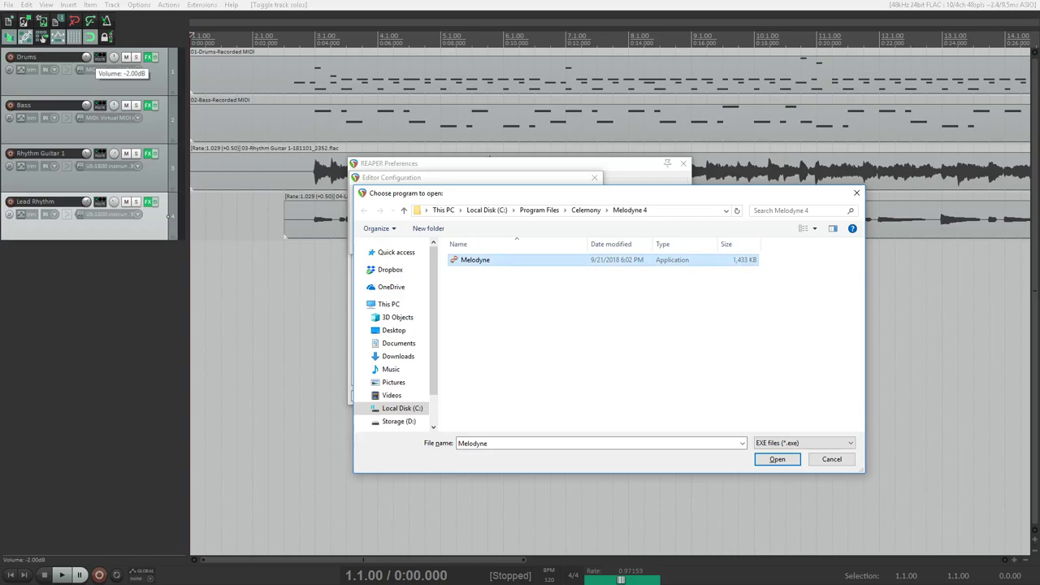
pyautogui.press('Tab')
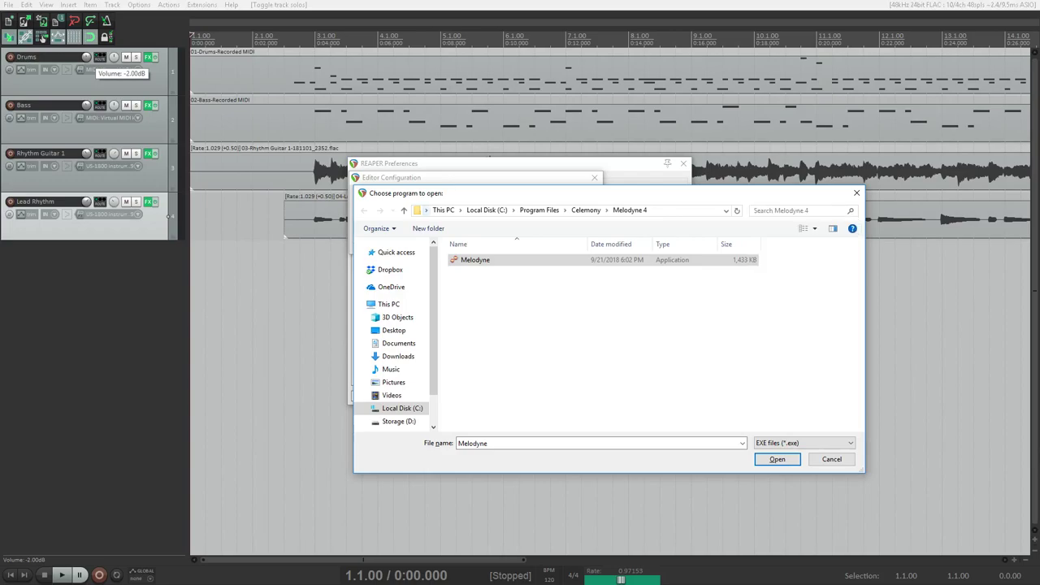
pyautogui.click(796, 211)
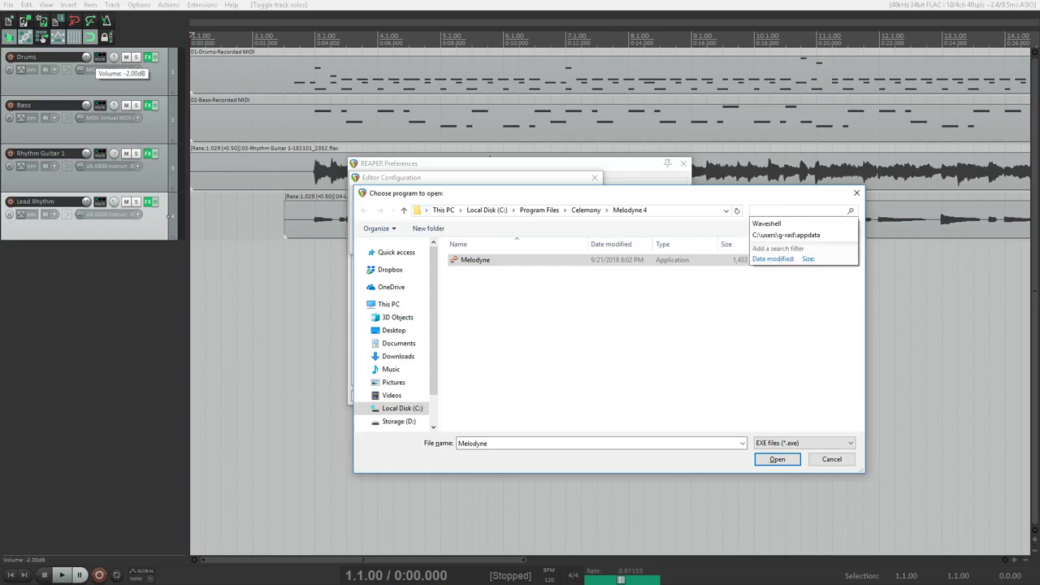
pyautogui.press('Escape')
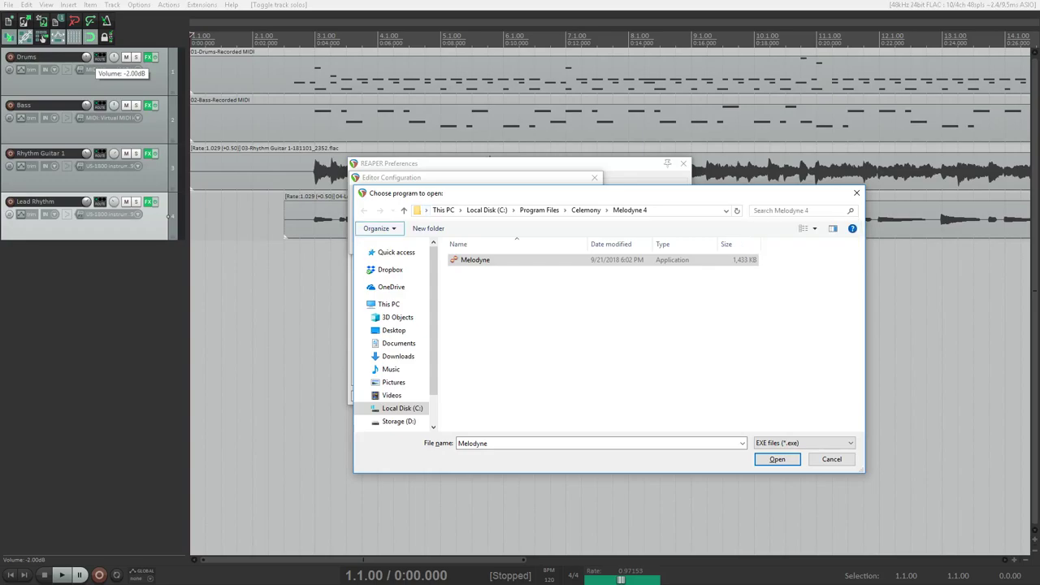
pyautogui.press('Return')
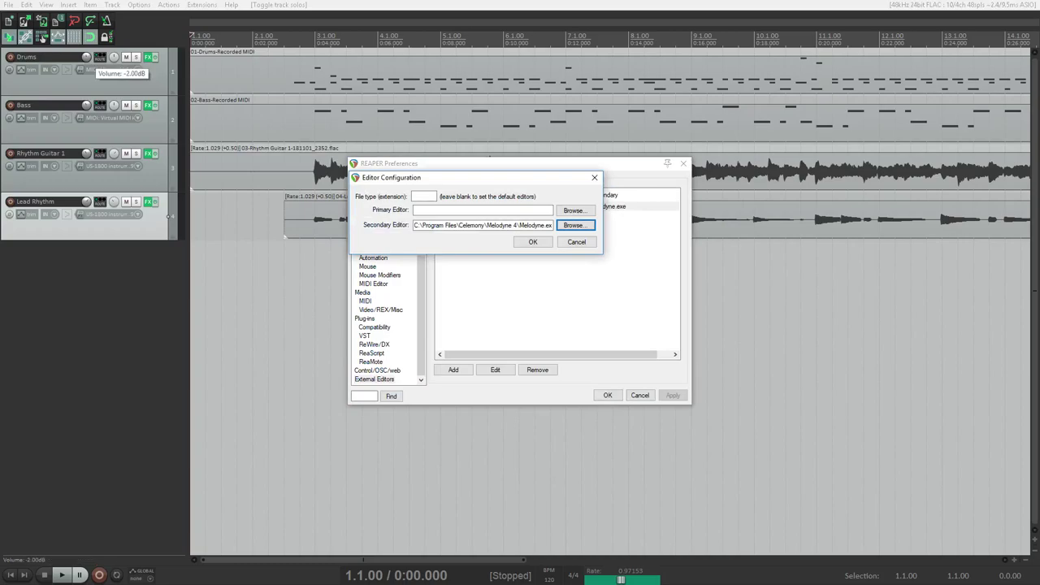
# Step: Confirm Editor Configuration with Melodyne.exe as secondary editor and close Preferences
pyautogui.press('Tab')
pyautogui.press('Return')
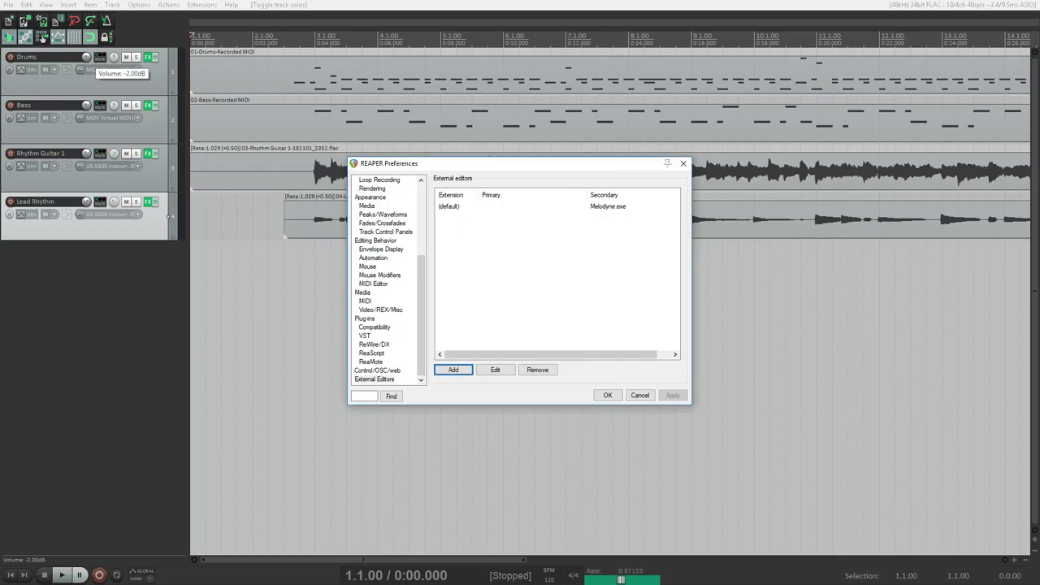
pyautogui.hotkey('shift', 'Tab')
pyautogui.press('Down')
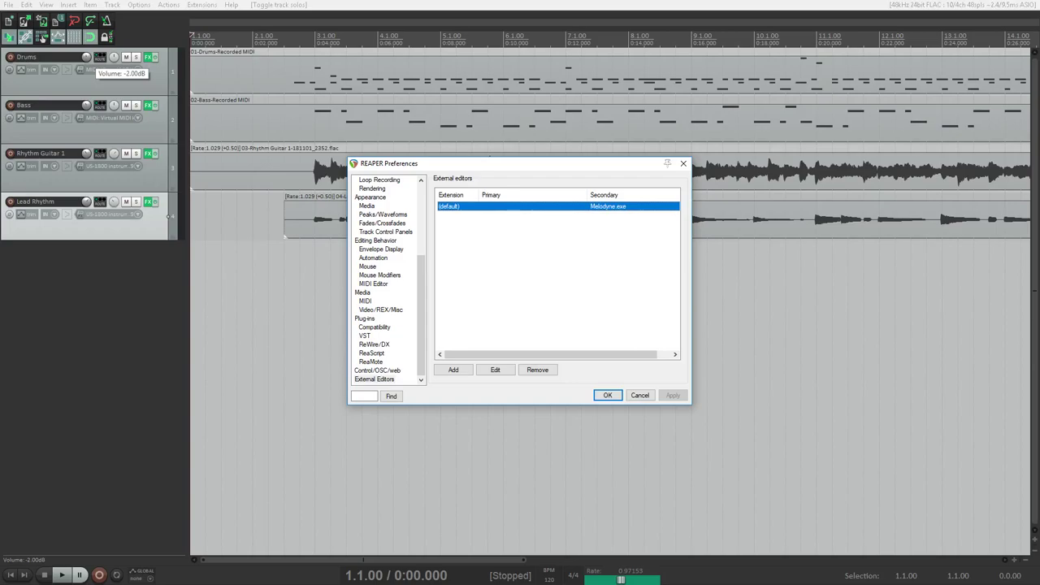
pyautogui.press('Escape')
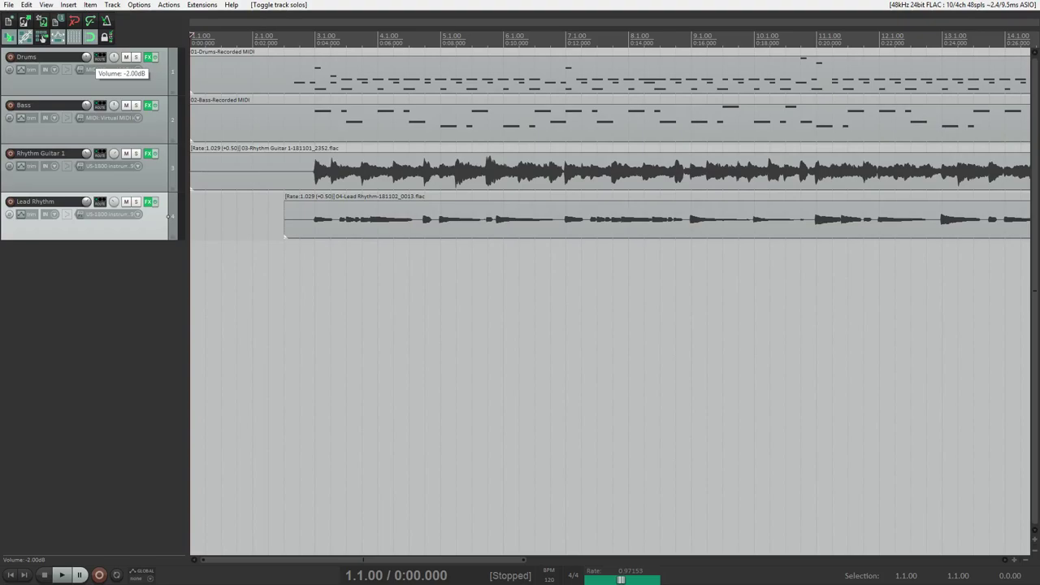
# Step: Play the project from bar 2 and stop with the cursor back at 2.1.00
pyautogui.press('pagedown')
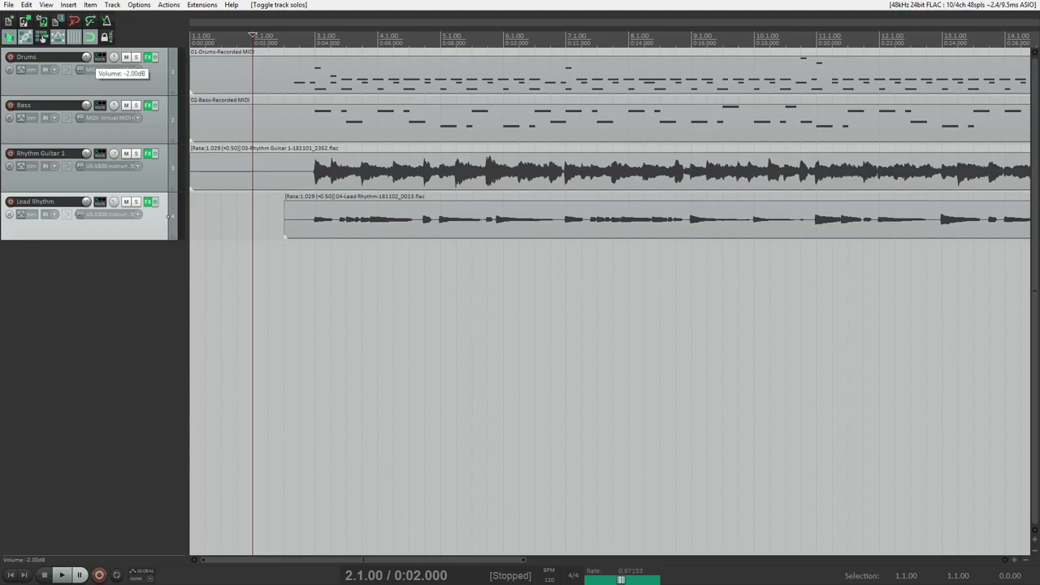
pyautogui.press('space')
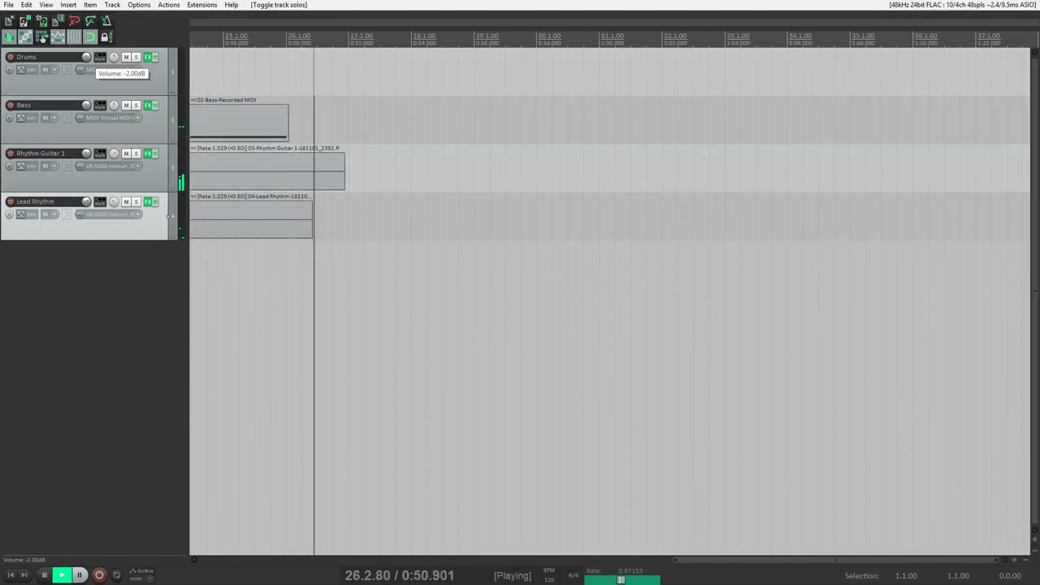
pyautogui.press('space')
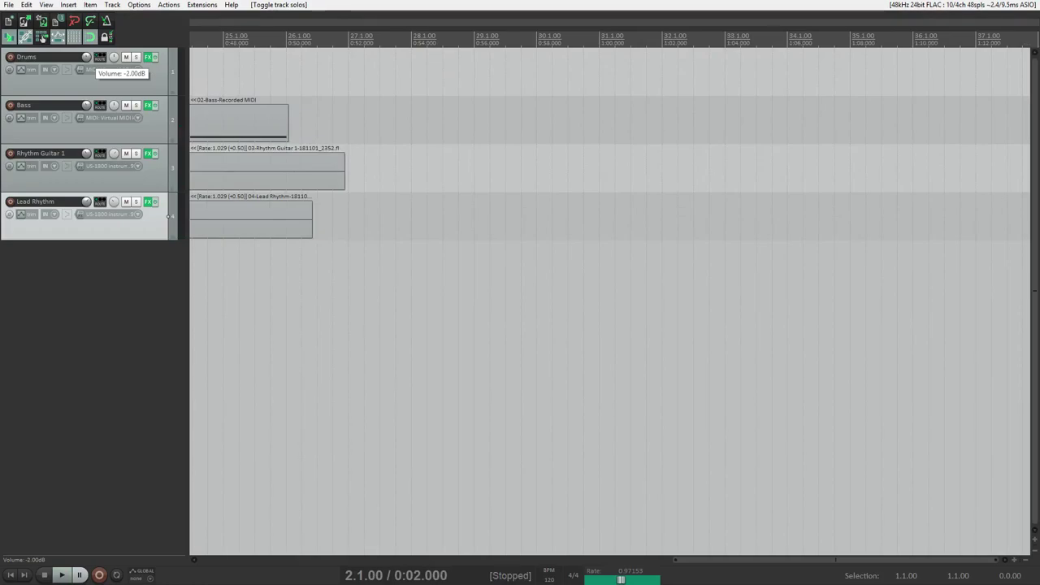
pyautogui.press('space')
pyautogui.press('space')
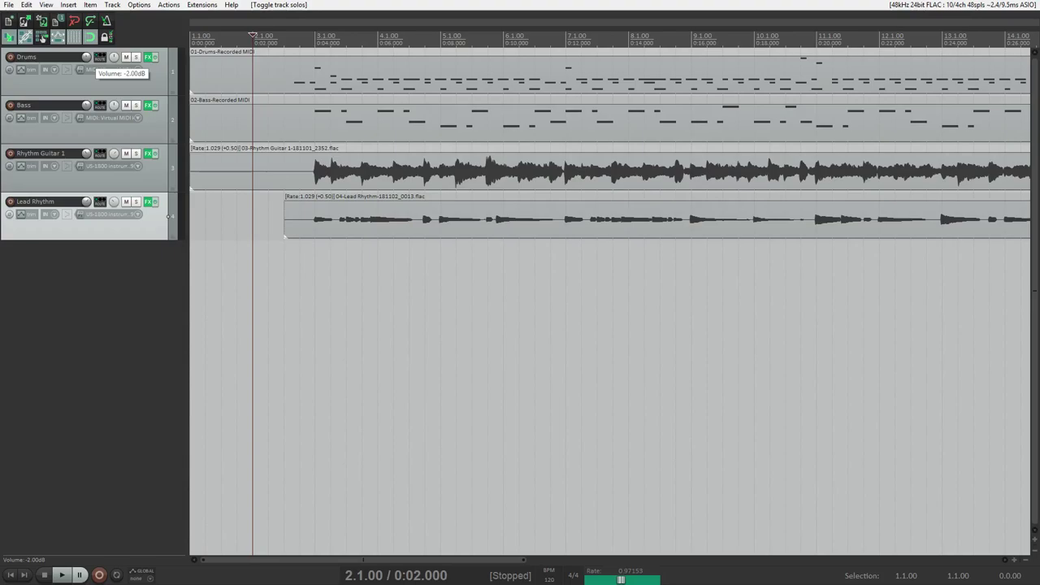
# Step: Audition the project from bar 9 and again from bar 17
pyautogui.press('pagedown')
pyautogui.press('pagedown')
pyautogui.press('pagedown')
pyautogui.press('pagedown')
pyautogui.press('pagedown')
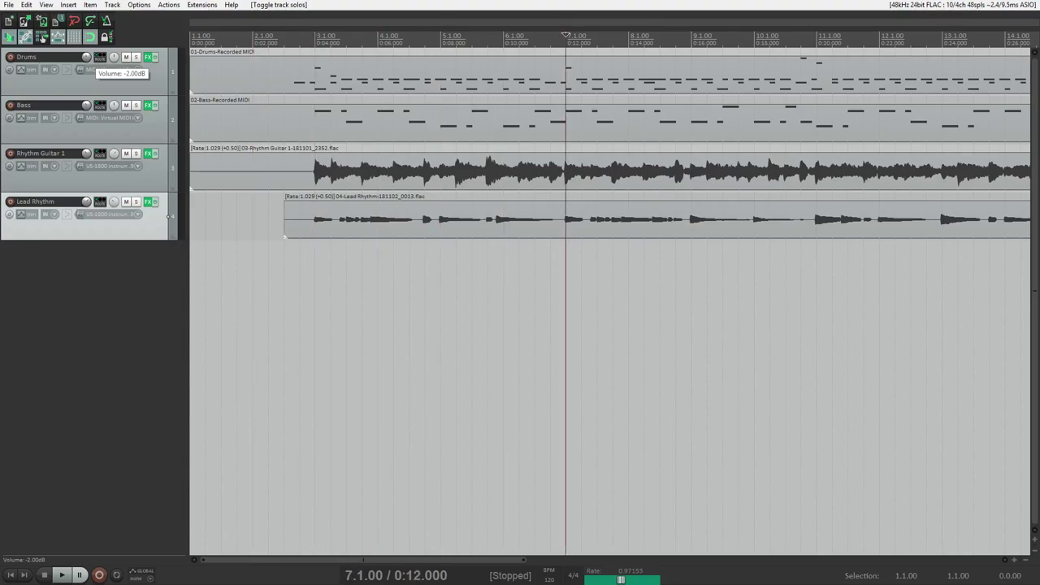
pyautogui.press('pagedown')
pyautogui.press('pagedown')
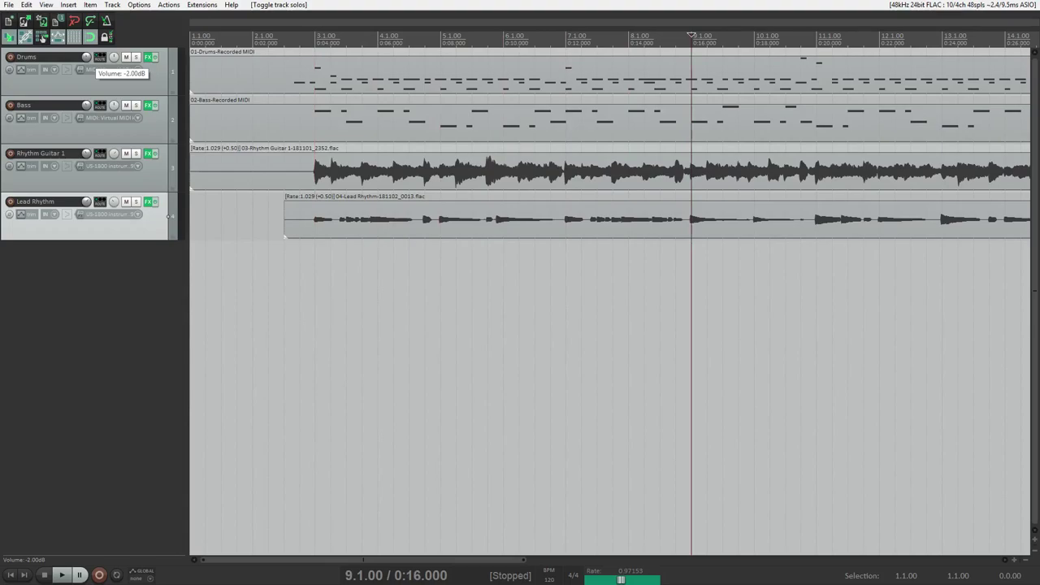
pyautogui.press('space')
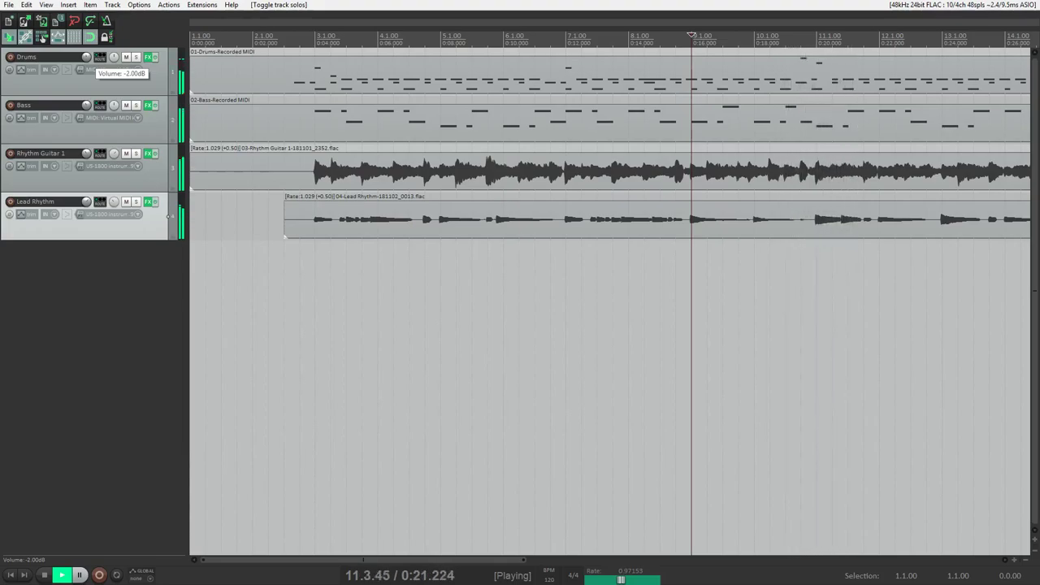
pyautogui.press('space')
pyautogui.press('pagedown')
pyautogui.press('pagedown')
pyautogui.press('pagedown')
pyautogui.press('pagedown')
pyautogui.press('pagedown')
pyautogui.press('pagedown')
pyautogui.press('pagedown')
pyautogui.press('pagedown')
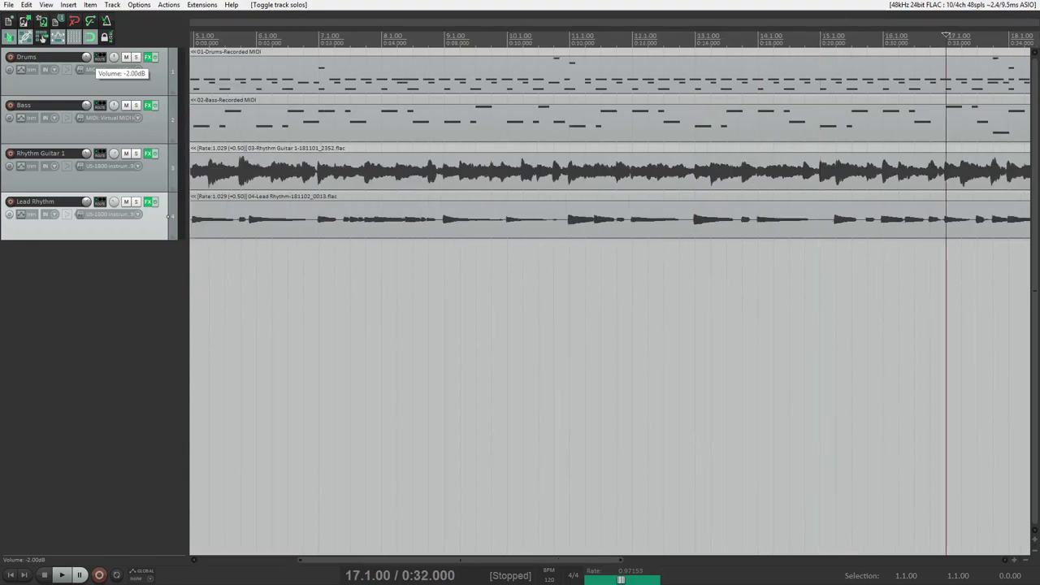
pyautogui.press('space')
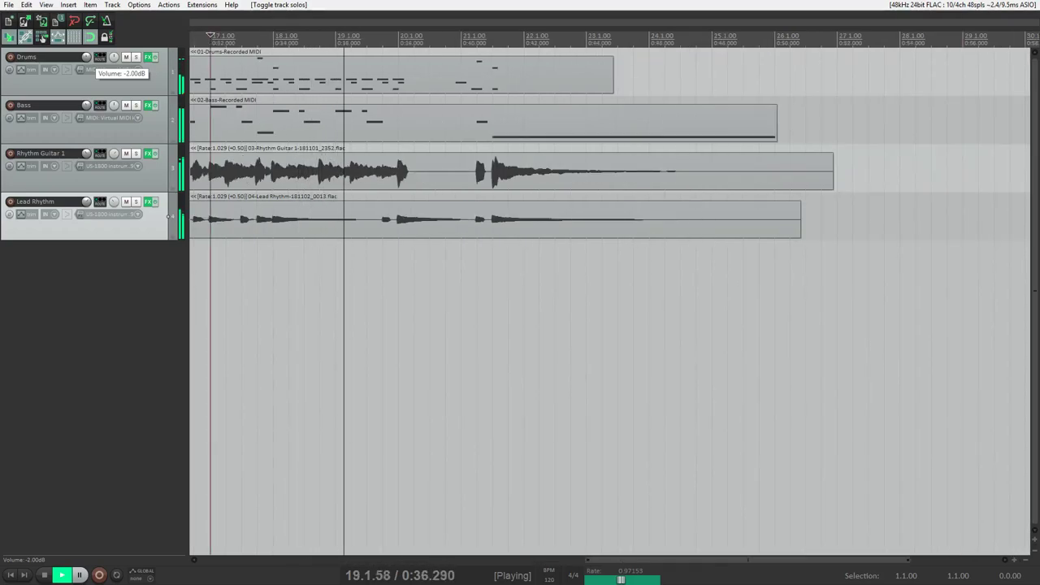
pyautogui.press('space')
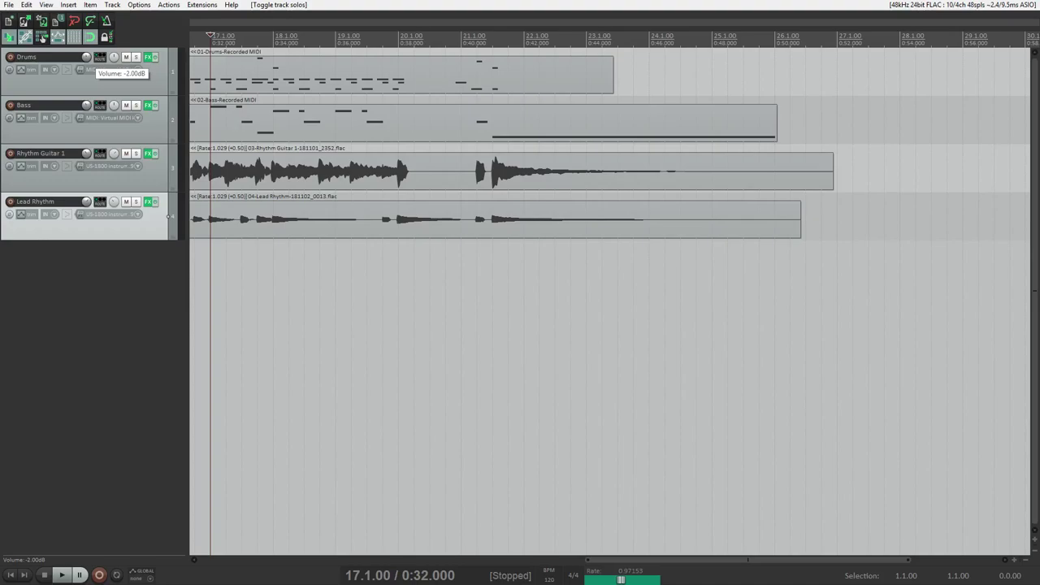
# Step: Set the edit position to about 8.4.86, just before bar 9, and solo Lead Rhythm
pyautogui.press('Left')
pyautogui.press('Left')
pyautogui.press('Left')
pyautogui.press('Left')
pyautogui.press('Left')
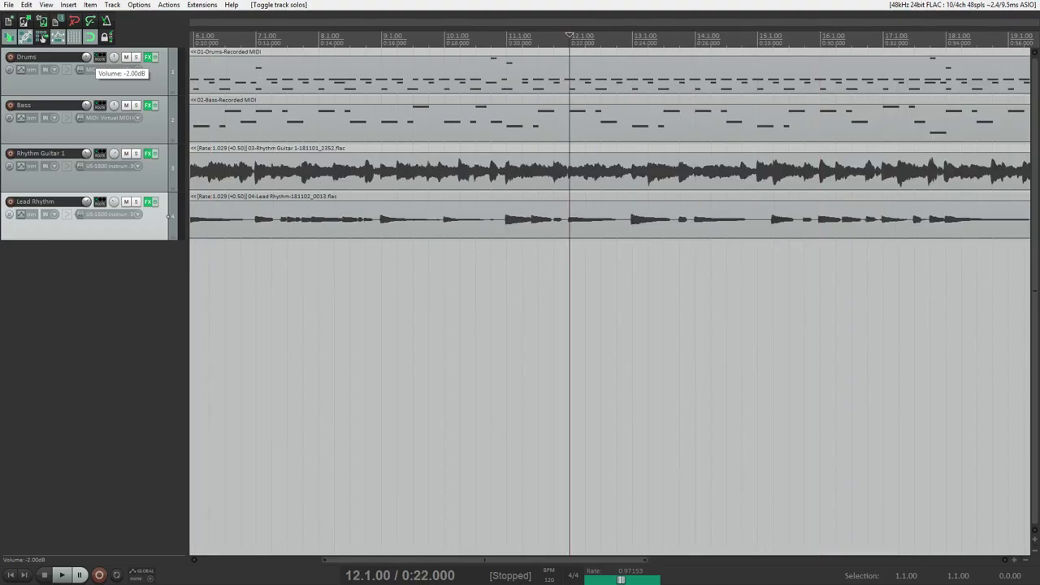
pyautogui.press('Left')
pyautogui.press('Left')
pyautogui.press('Left')
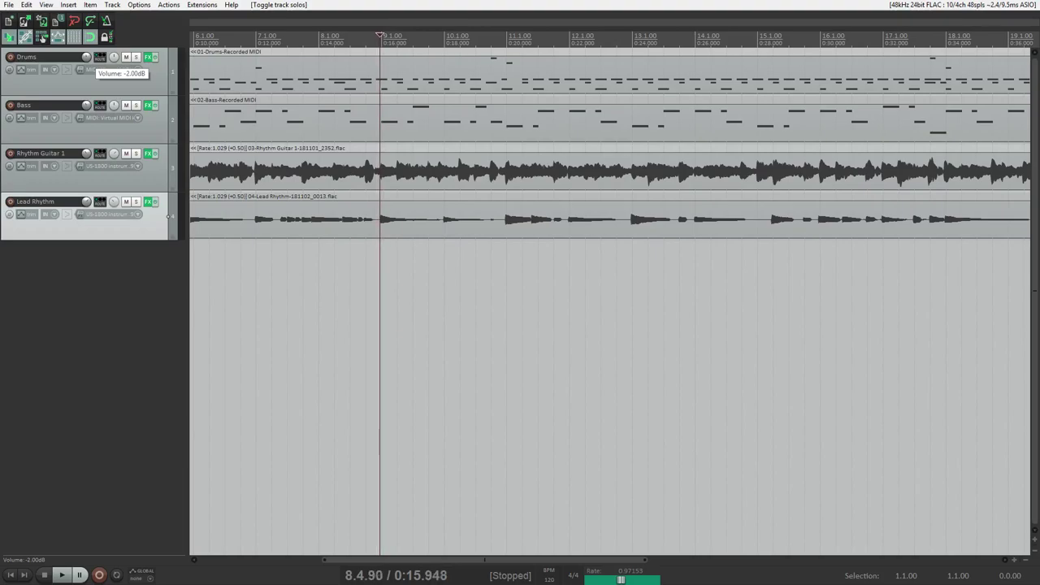
pyautogui.press('space')
pyautogui.press('space')
pyautogui.press('space')
pyautogui.press('space')
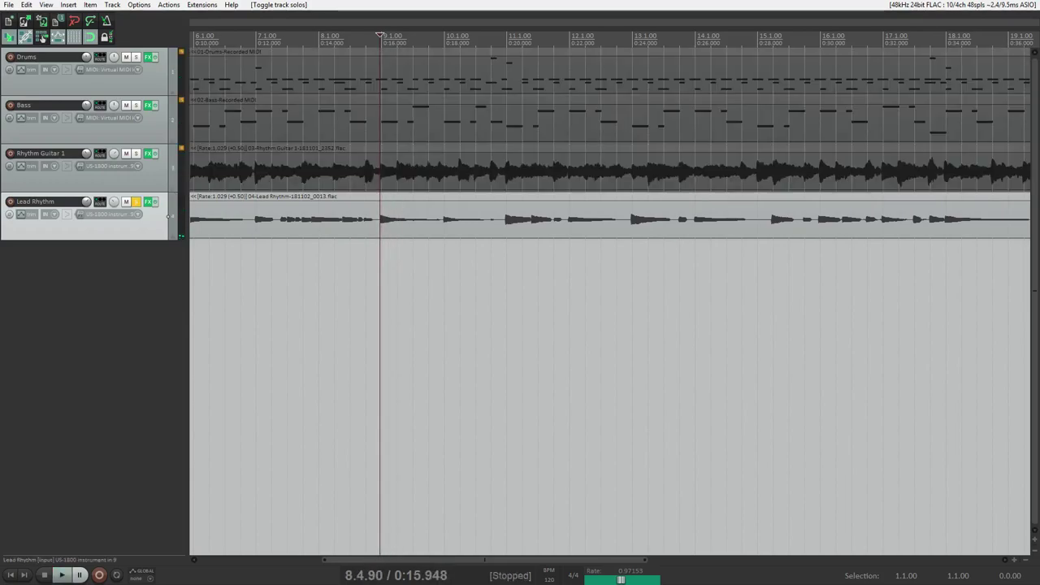
pyautogui.click(42, 38)
pyautogui.press('space')
pyautogui.press('space')
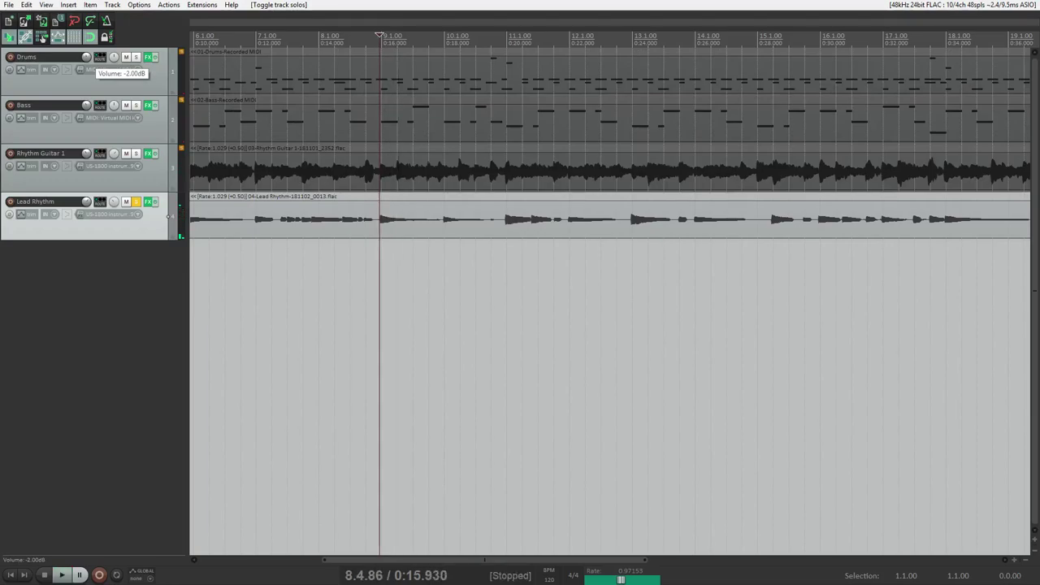
# Step: Split the Lead Rhythm item at 8.4.83 (0:15.913), where the lead phrase begins
pyautogui.press('Left')
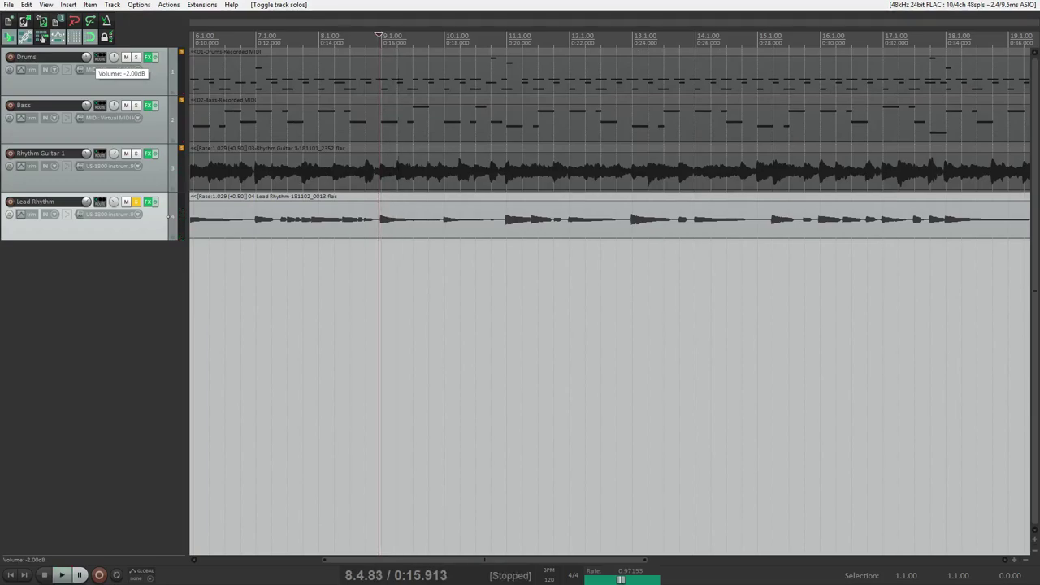
pyautogui.press('space')
pyautogui.press('space')
pyautogui.press('s')
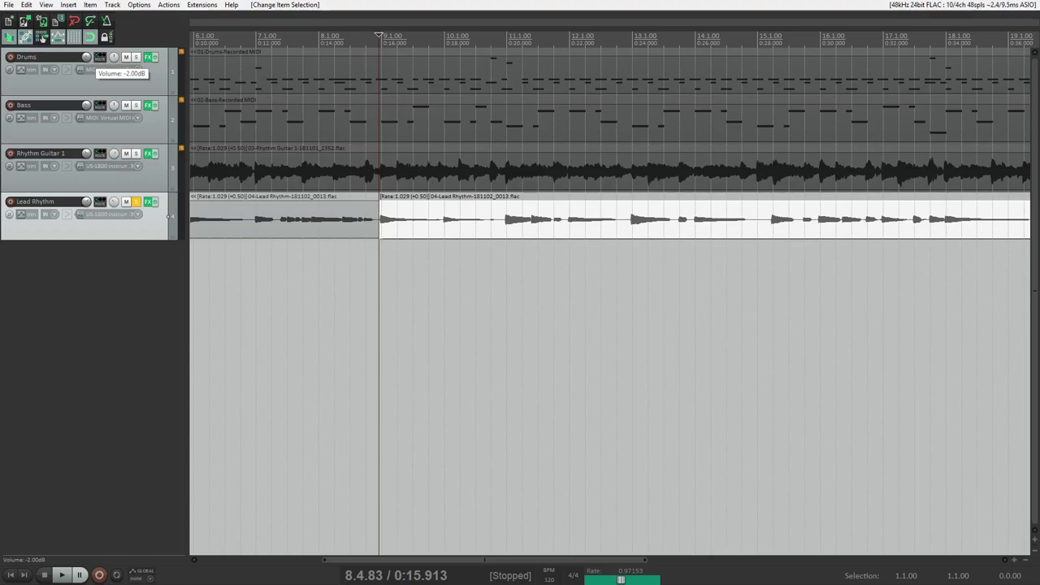
# Step: Open a copy of the split lead item as a new take in Melodyne, showing its D3–D4 notes
pyautogui.click(42, 37)
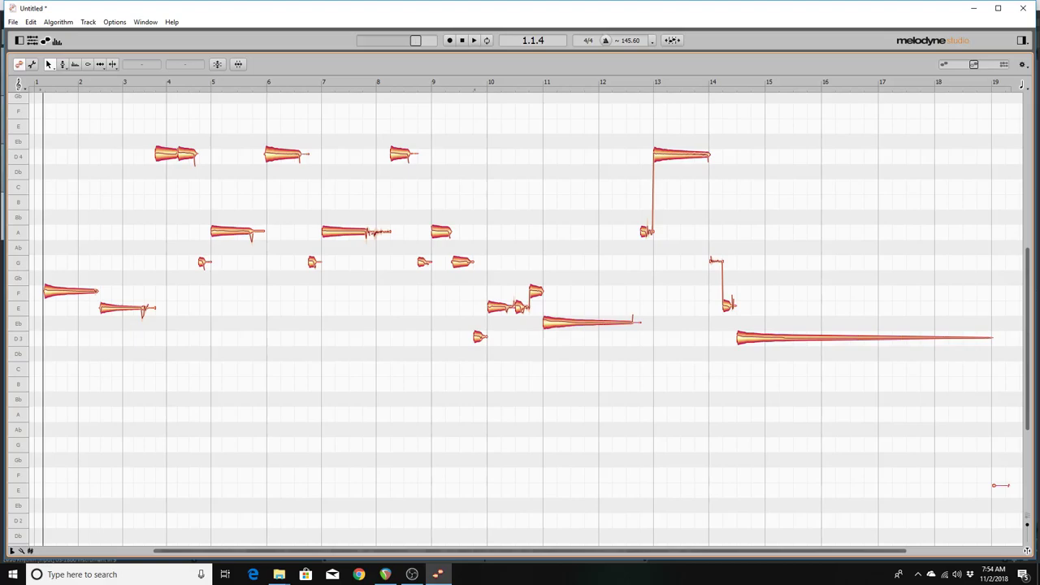
pyautogui.click(13, 22)
pyautogui.click(13, 22)
pyautogui.click(115, 22)
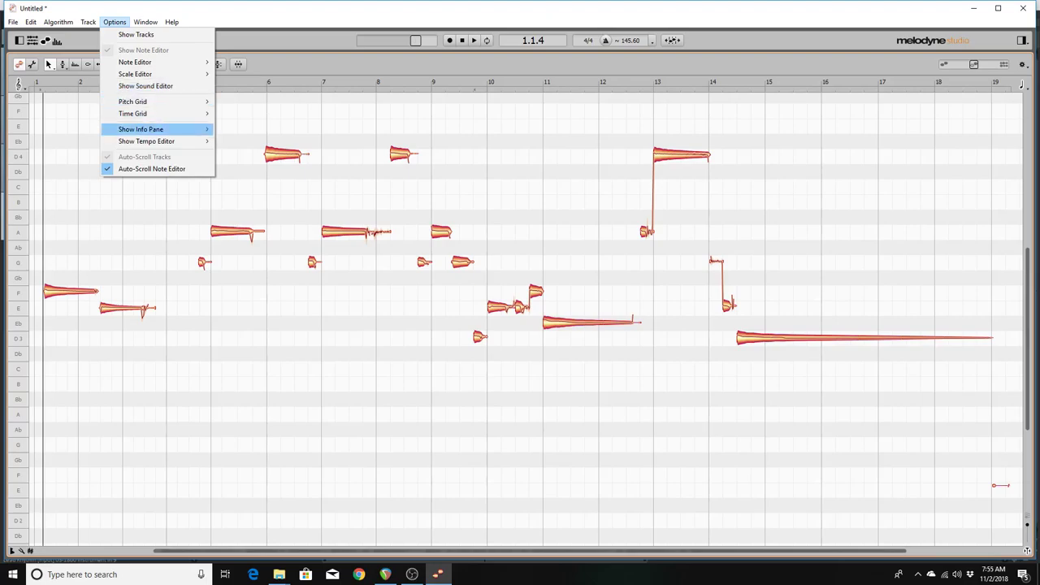
pyautogui.press('Right')
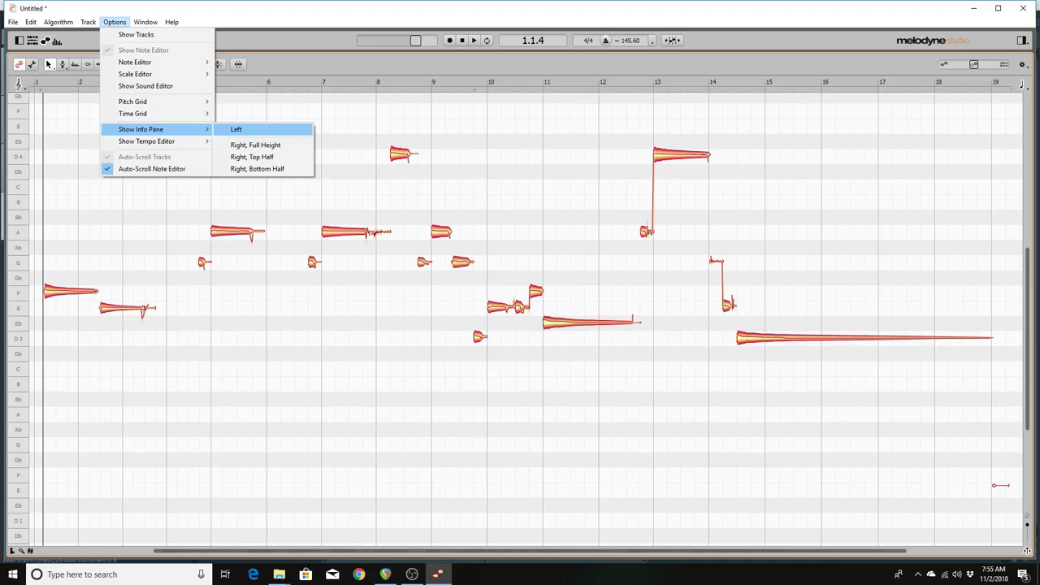
pyautogui.press('Left')
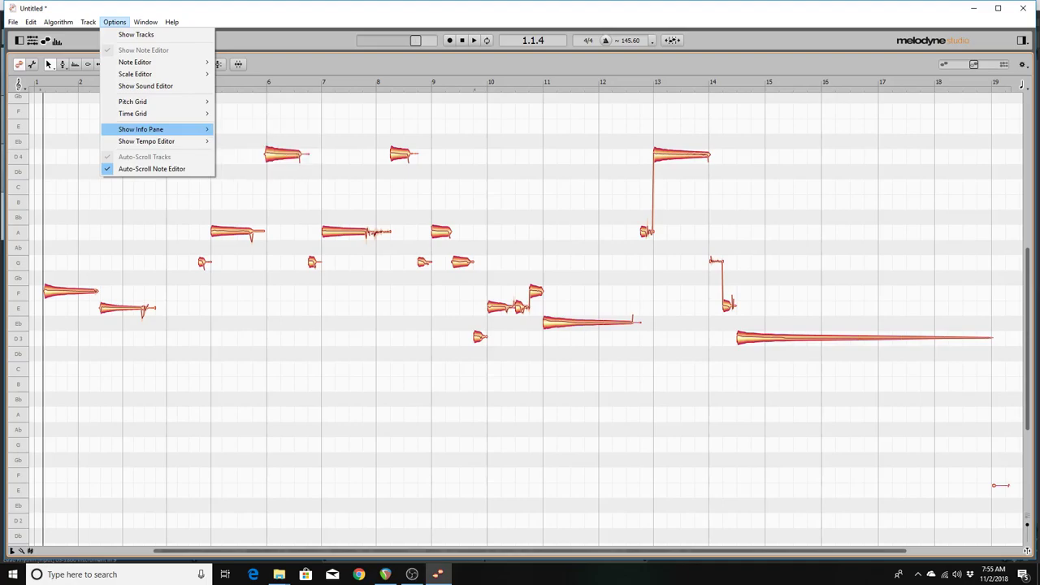
pyautogui.press('Down')
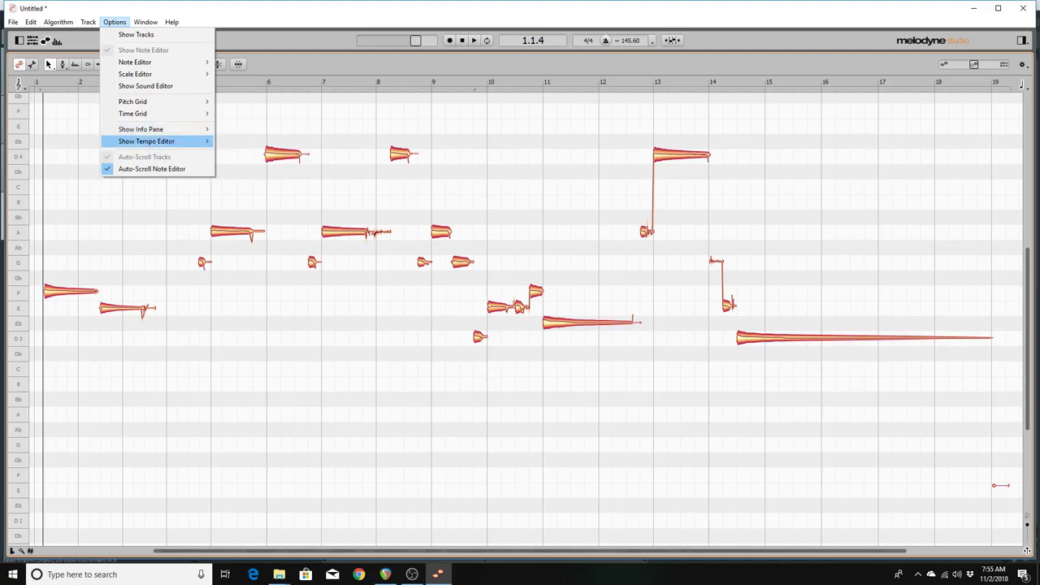
pyautogui.press('Right')
pyautogui.press('Left')
pyautogui.press('Down')
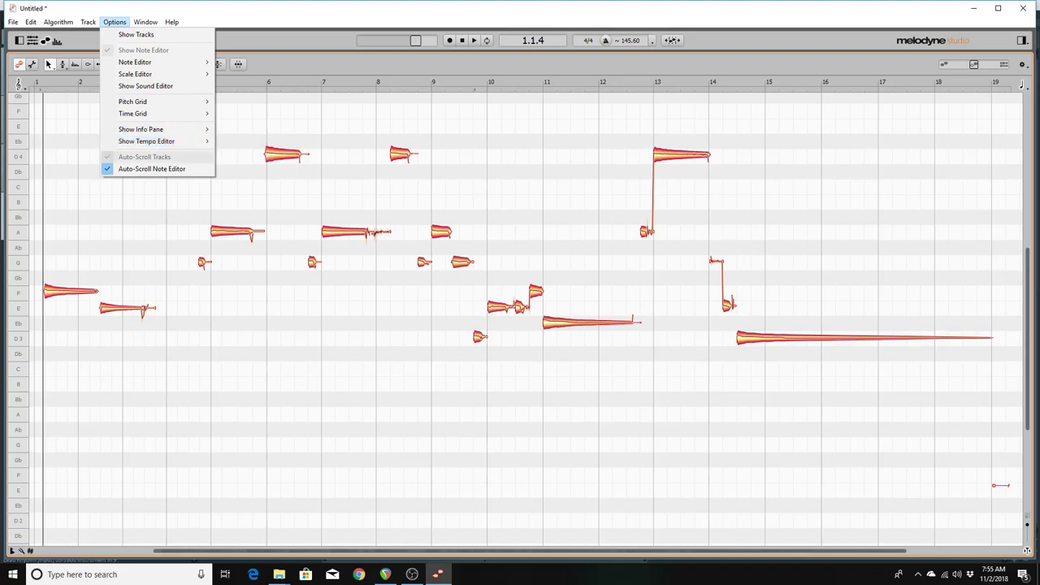
pyautogui.press('Down')
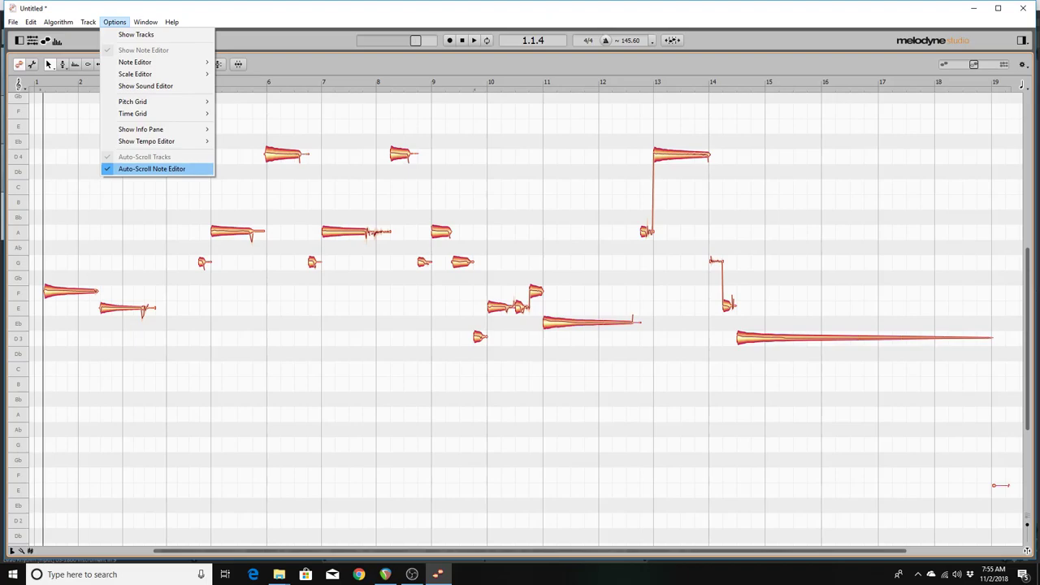
pyautogui.press('Down')
pyautogui.press('Down')
pyautogui.press('Down')
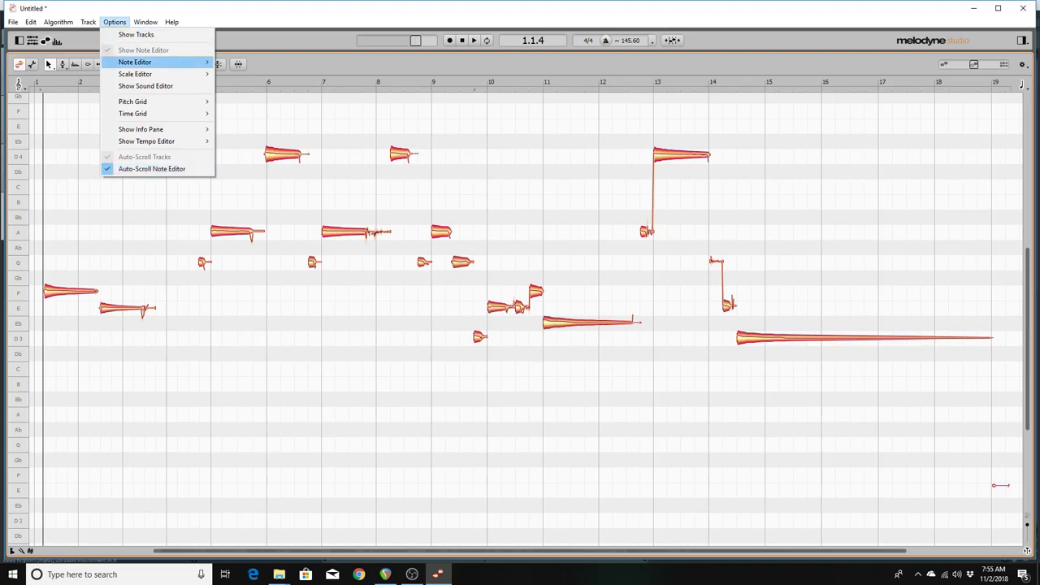
pyautogui.press('Up')
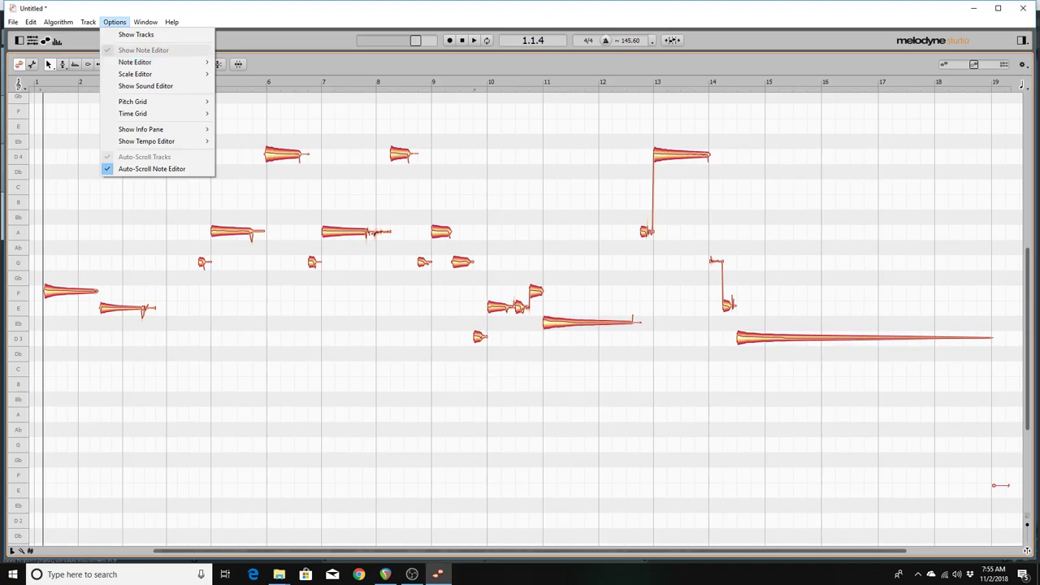
pyautogui.press('Escape')
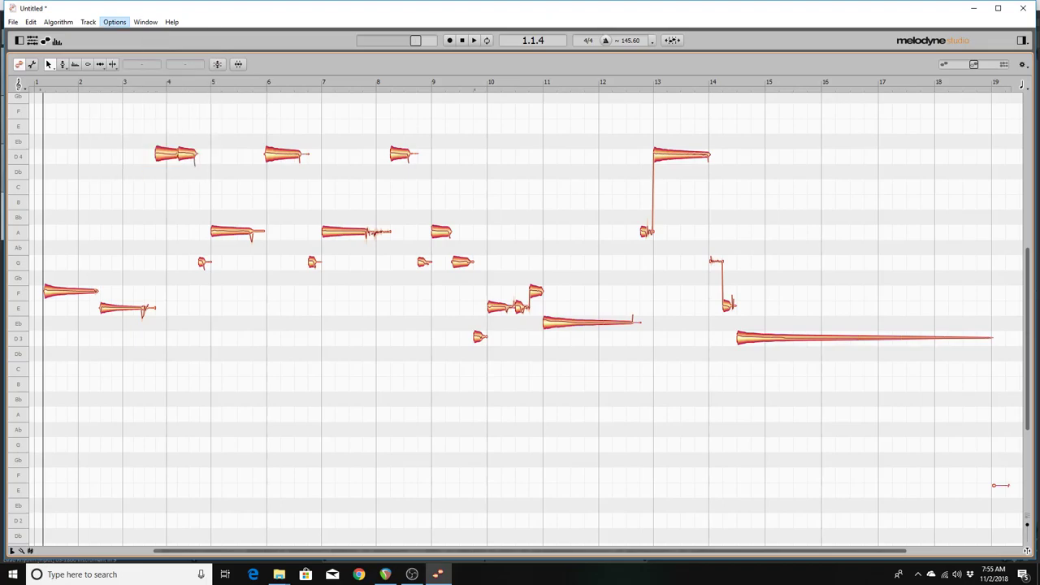
# Step: With the Main Tool, select the E3 note after bar 2 and read its +5 cents pitch
pyautogui.press('Left')
pyautogui.press('Left')
pyautogui.press('Left')
pyautogui.press('Left')
pyautogui.hotkey('ctrl', 'a')
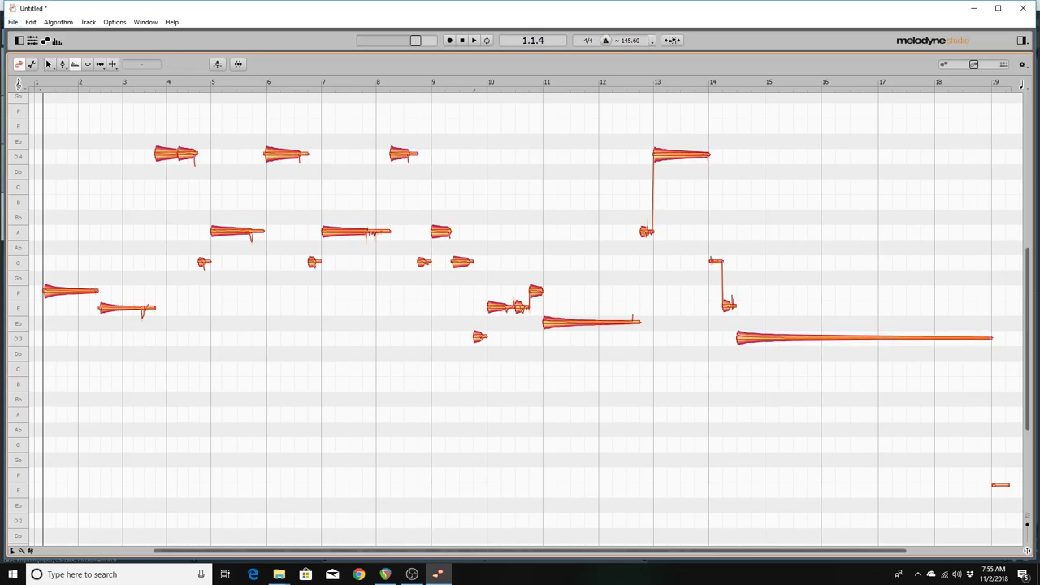
pyautogui.press('Escape')
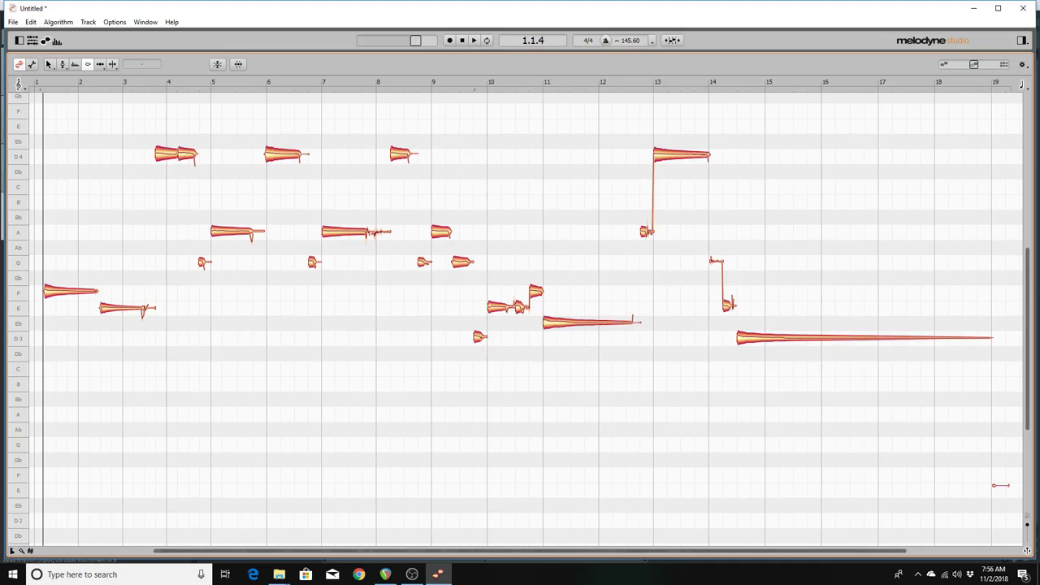
pyautogui.click(48, 64)
pyautogui.click(122, 308)
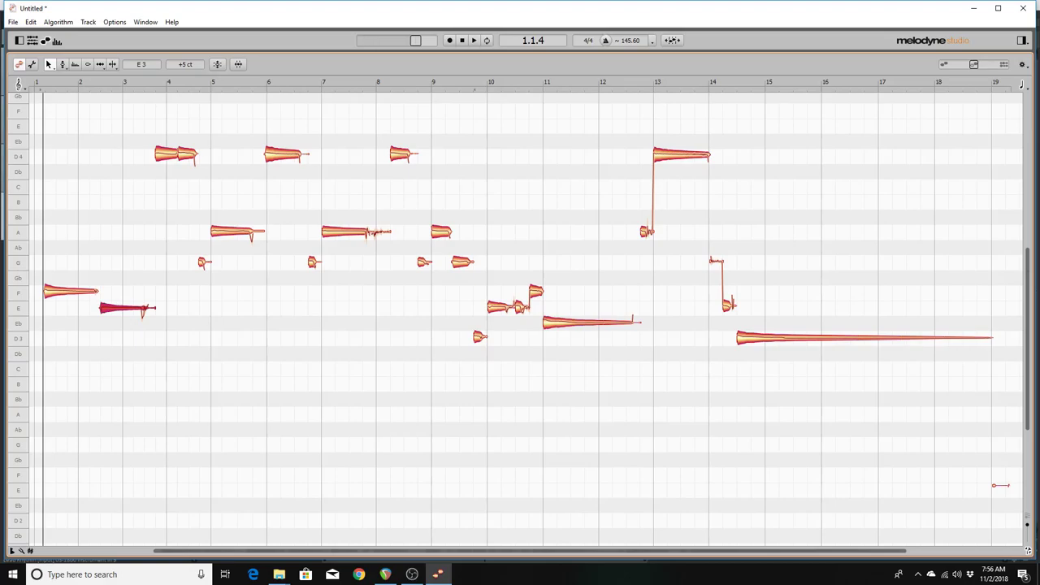
# Step: Compare the E3 (+5 cents) and D4 (19 cents sharp) notes and play the opening phrase
pyautogui.click(167, 153)
pyautogui.click(121, 308)
pyautogui.click(166, 154)
pyautogui.click(122, 308)
pyautogui.press('space')
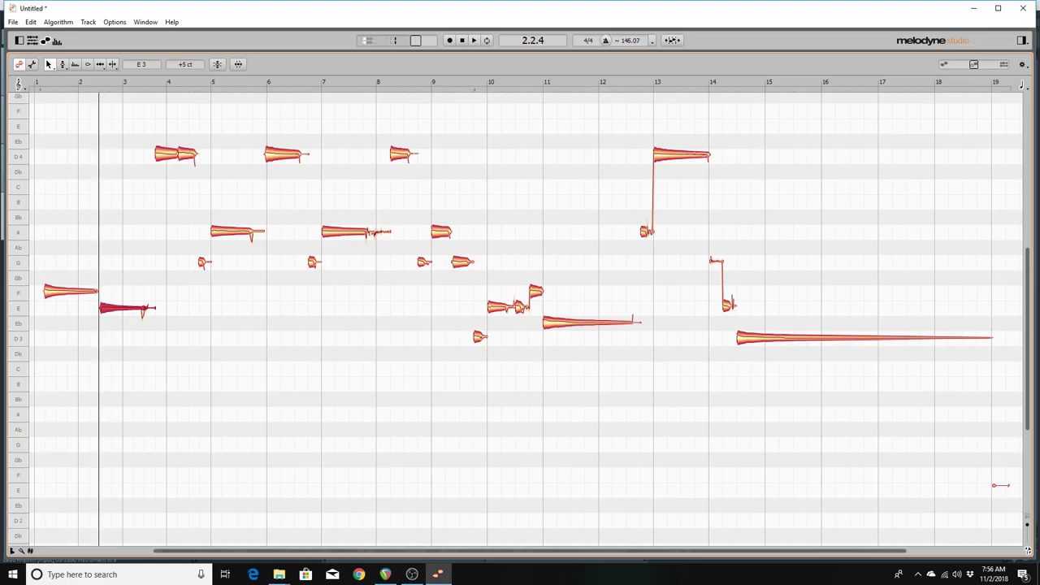
pyautogui.press('space')
pyautogui.press('space')
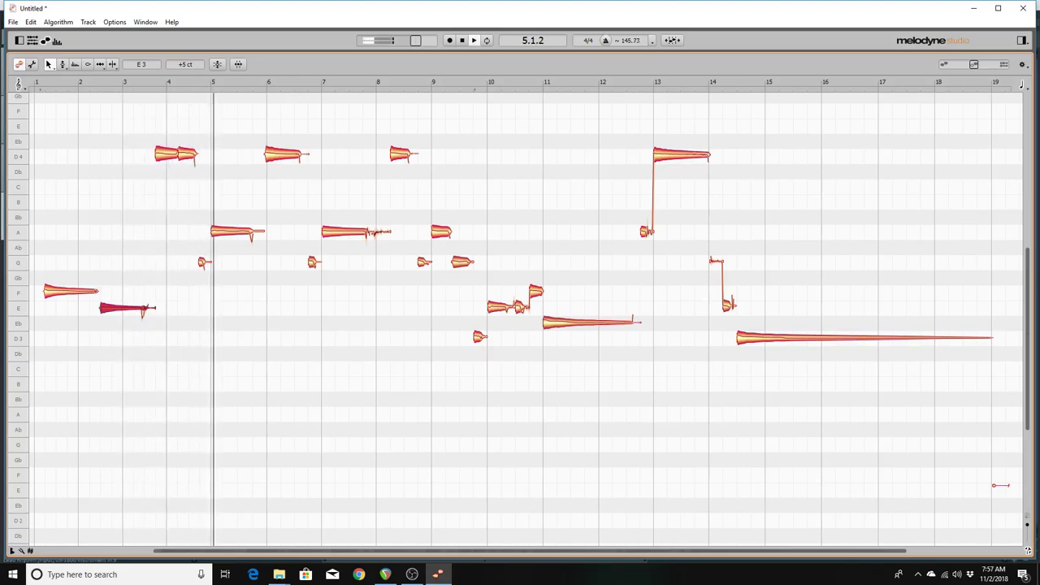
pyautogui.press('space')
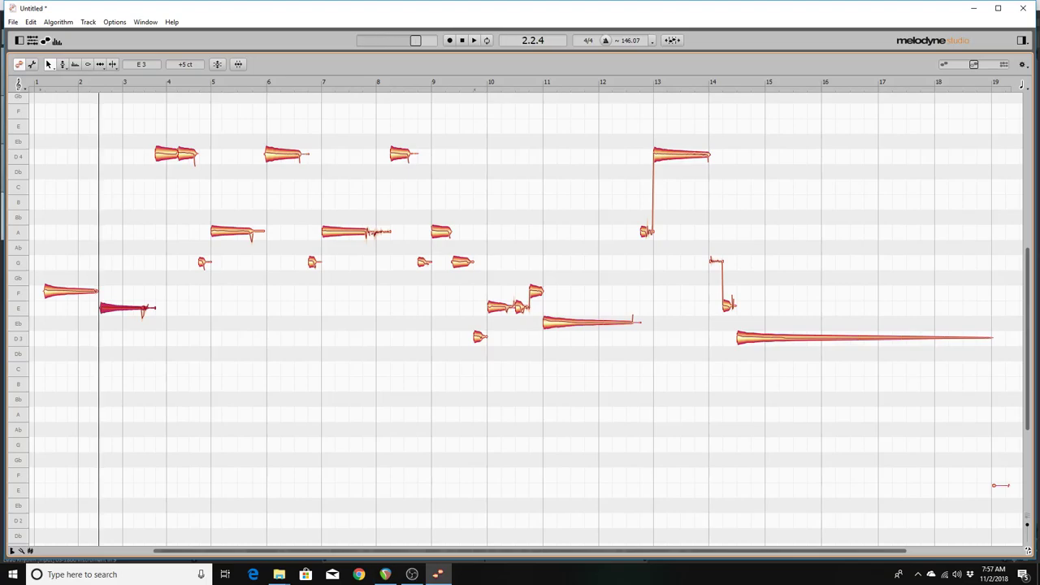
pyautogui.press('space')
pyautogui.press('space')
pyautogui.press('space')
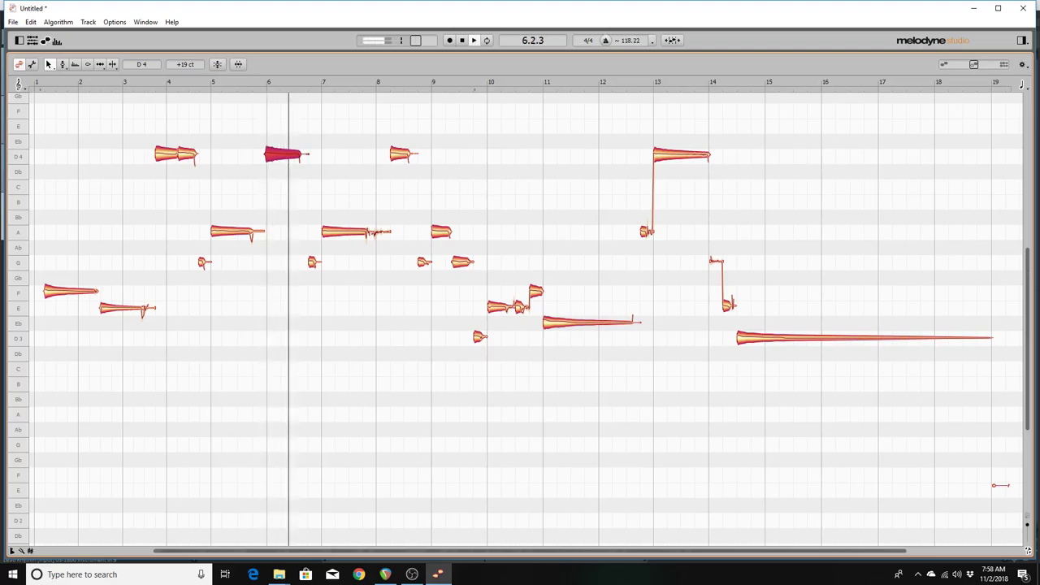
pyautogui.press('Home')
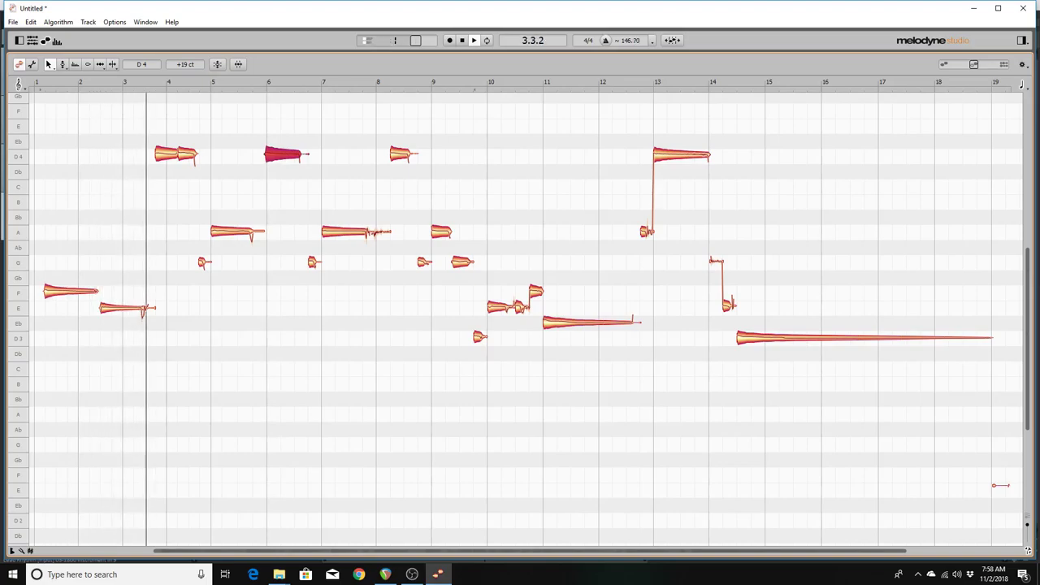
pyautogui.press('Home')
pyautogui.press('space')
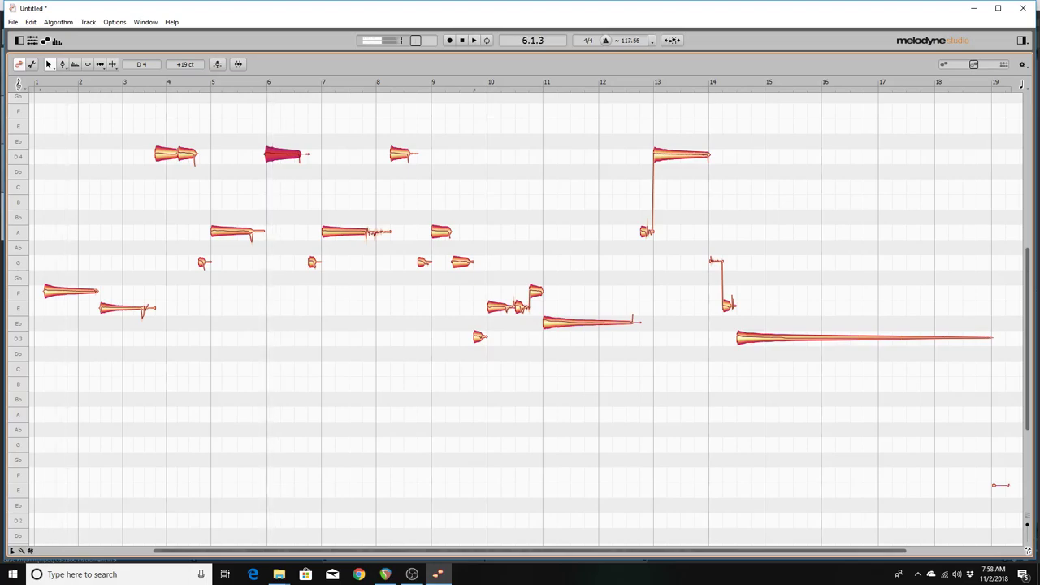
pyautogui.press('space')
pyautogui.press('Home')
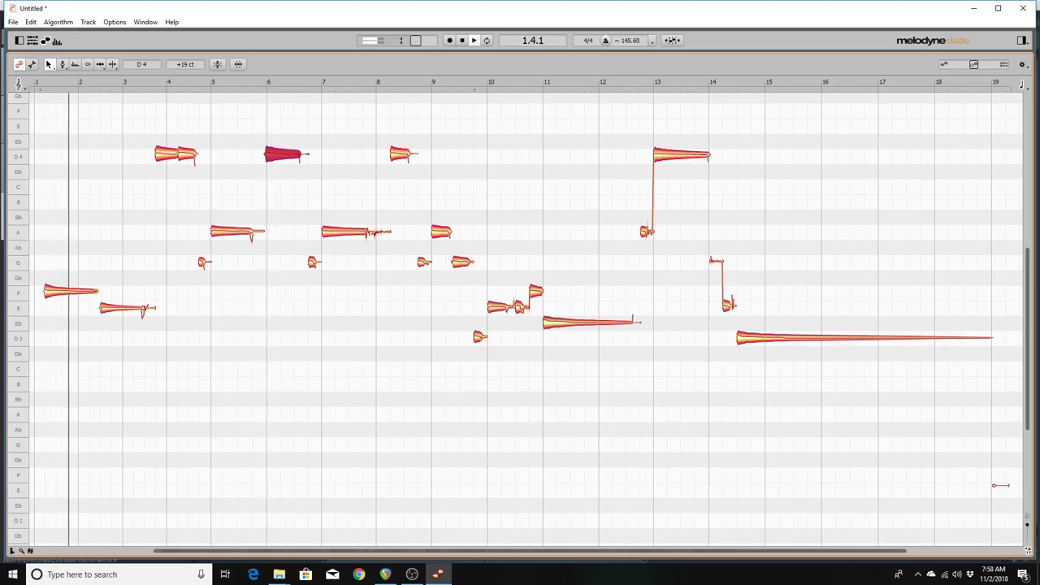
pyautogui.press('space')
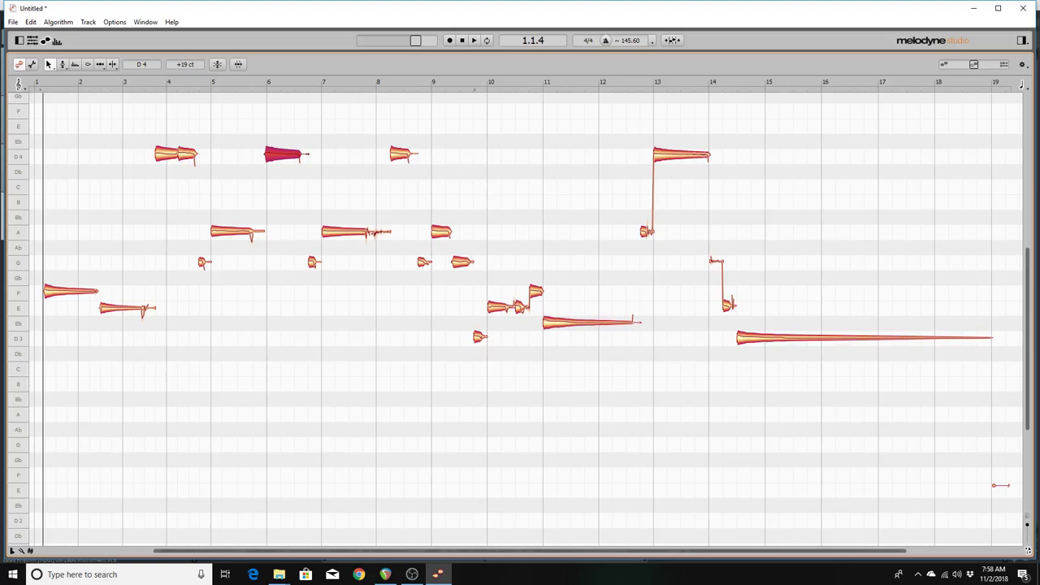
pyautogui.click(236, 231)
pyautogui.click(71, 291)
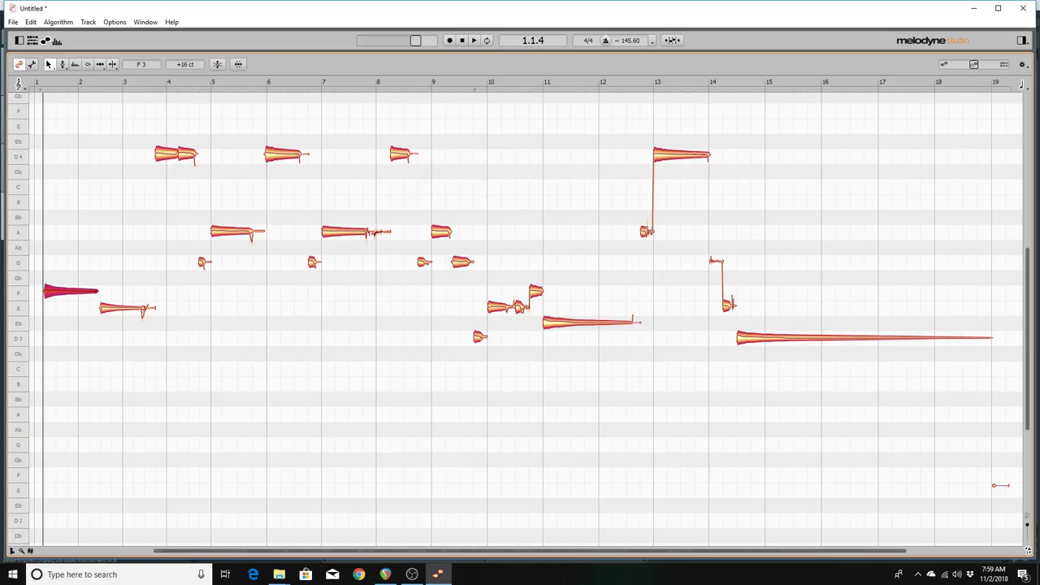
# Step: Drop the opening bar-1 note from F3 to E3, audition it, and fine-tune its cents offset
pyautogui.press('Down')
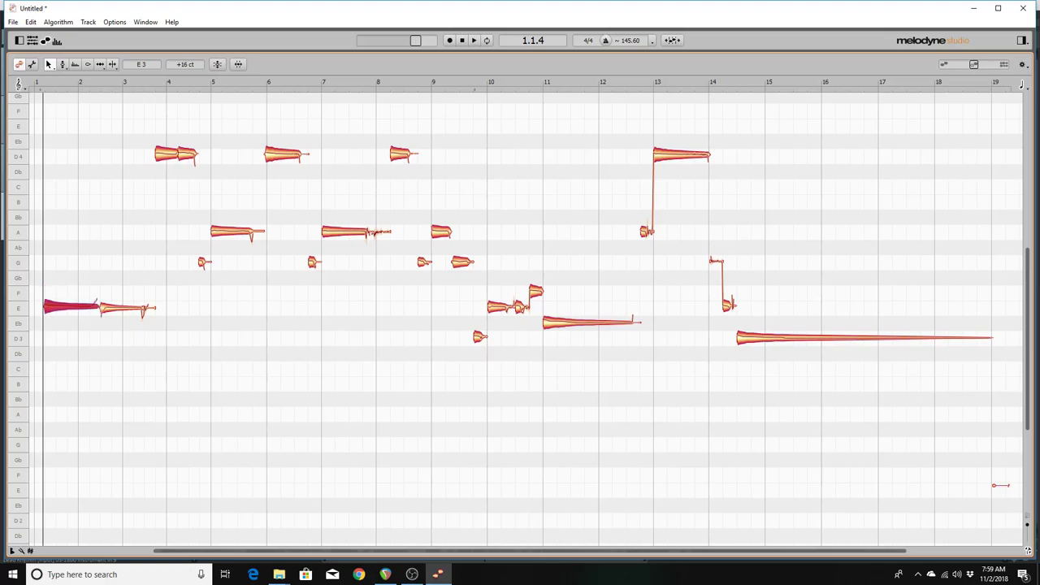
pyautogui.press('space')
pyautogui.press('space')
pyautogui.moveTo(185, 64); pyautogui.dragTo(185, 68)
pyautogui.moveTo(185, 68); pyautogui.dragTo(185, 70)
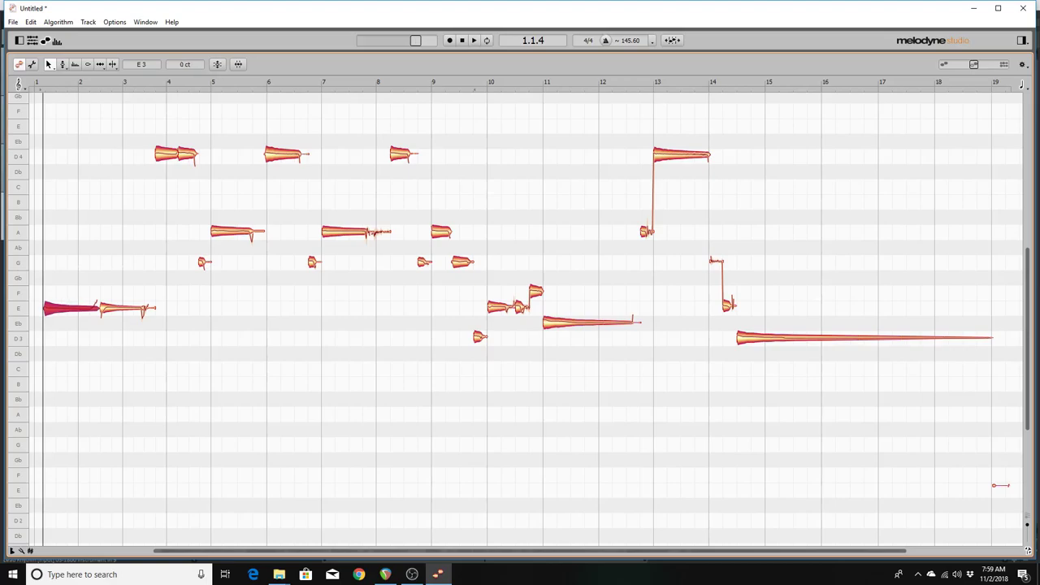
pyautogui.hotkey('ctrl', 'z')
pyautogui.press('space')
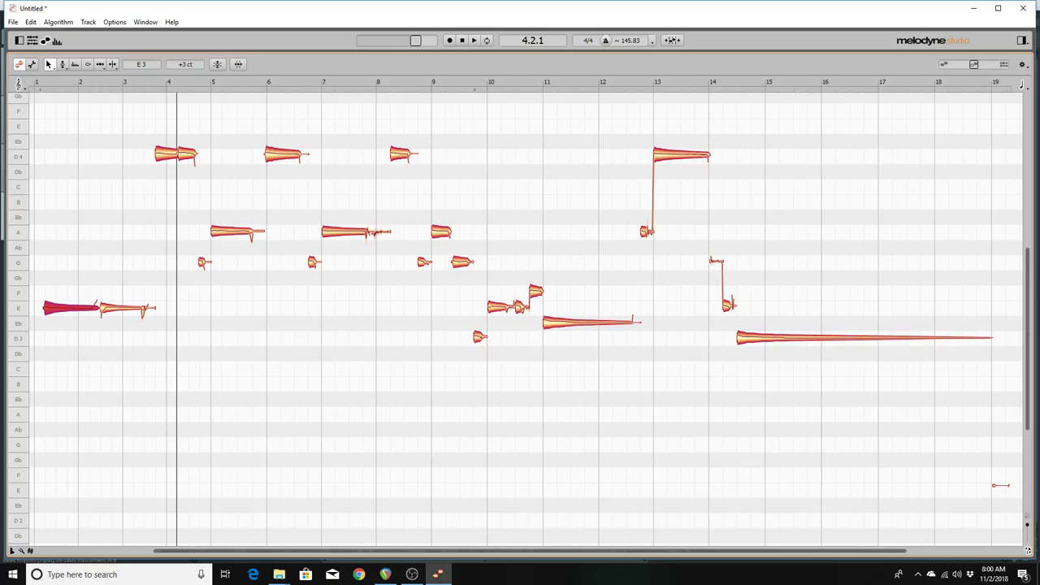
pyautogui.hotkey('alt', 'Right')
pyautogui.hotkey('alt', 'Right')
pyautogui.hotkey('alt', 'Left')
pyautogui.hotkey('alt', 'Left')
pyautogui.hotkey('alt', 'Right')
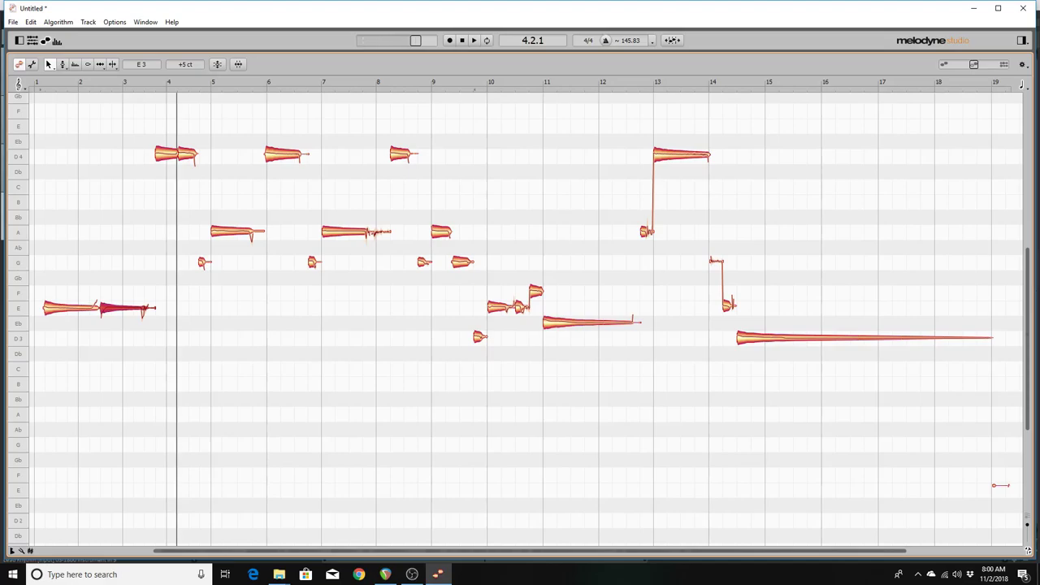
# Step: With the Amplitude tool, raise the second E note's level slightly and play it back
pyautogui.press('F4')
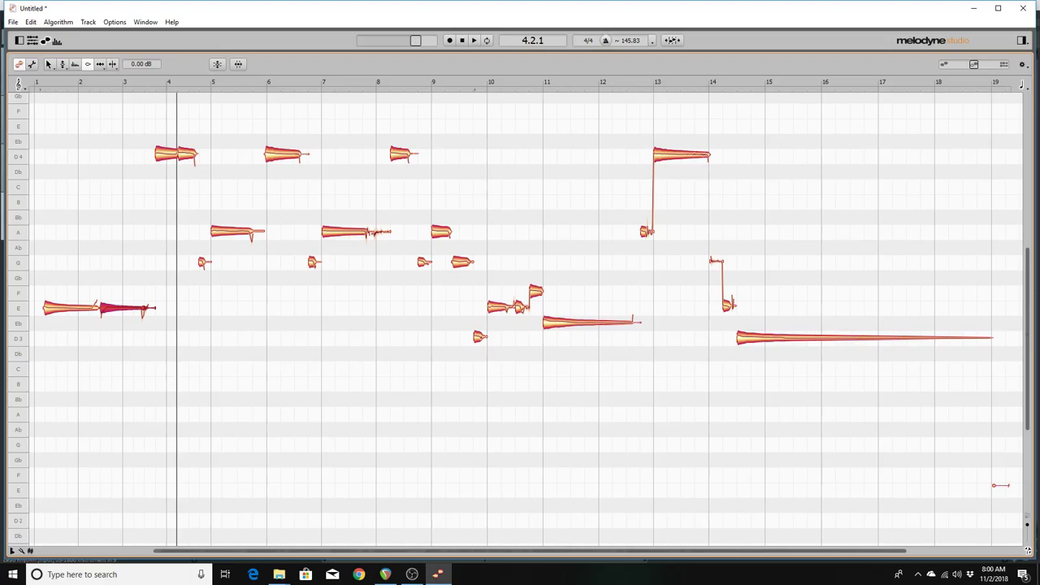
pyautogui.moveTo(126, 308); pyautogui.dragTo(126, 305)
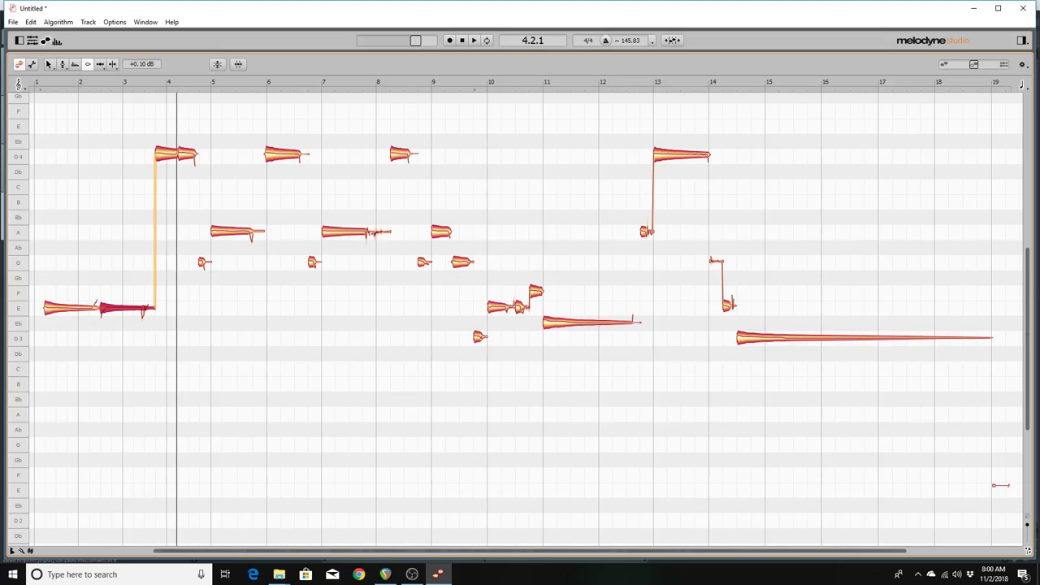
pyautogui.press('space')
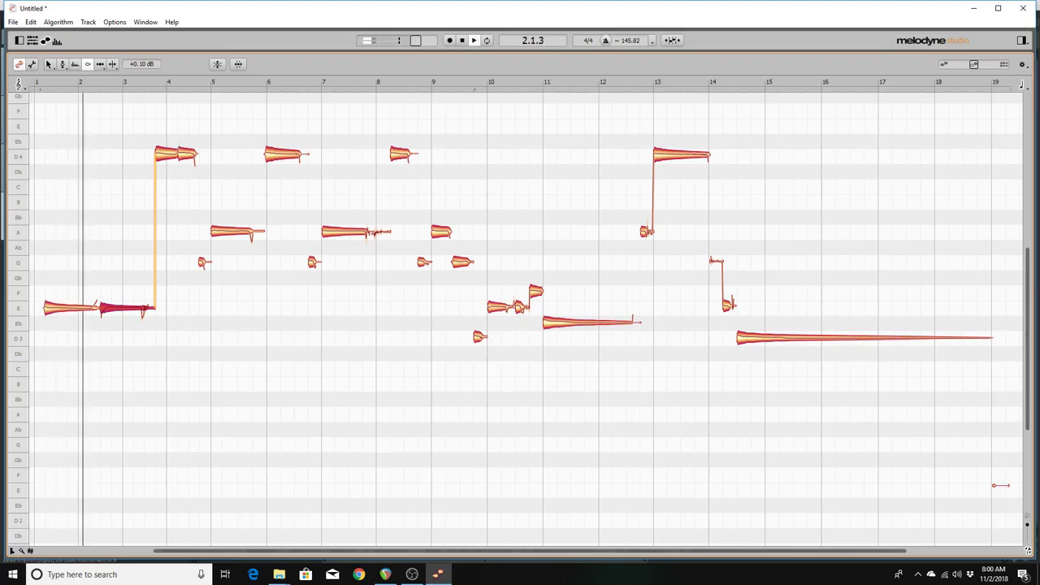
pyautogui.press('space')
pyautogui.press('space')
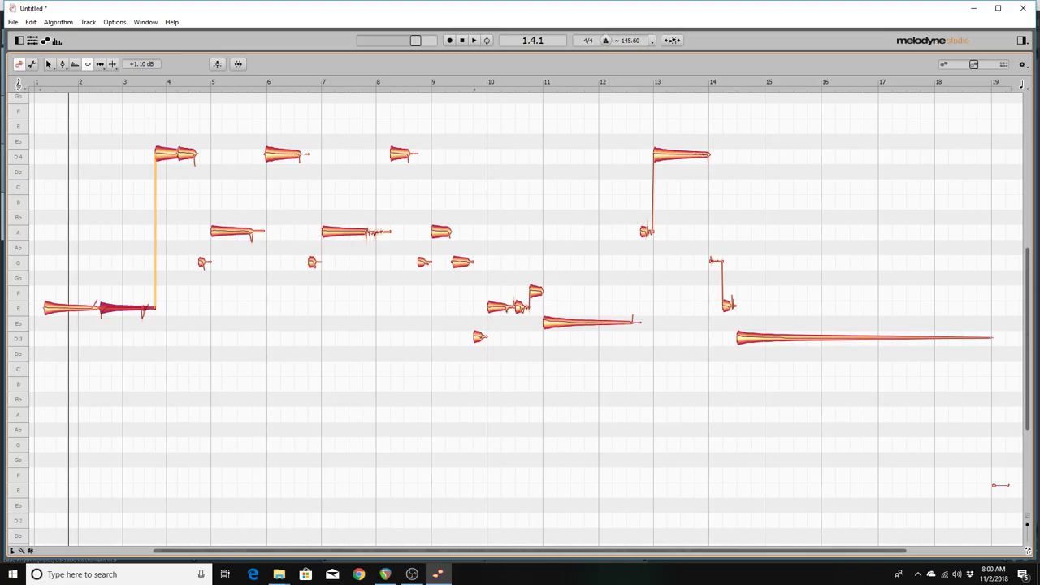
# Step: Lower the first E note by 1 dB and return the second E note to 0.00 dB
pyautogui.press('Left')
pyautogui.press('space')
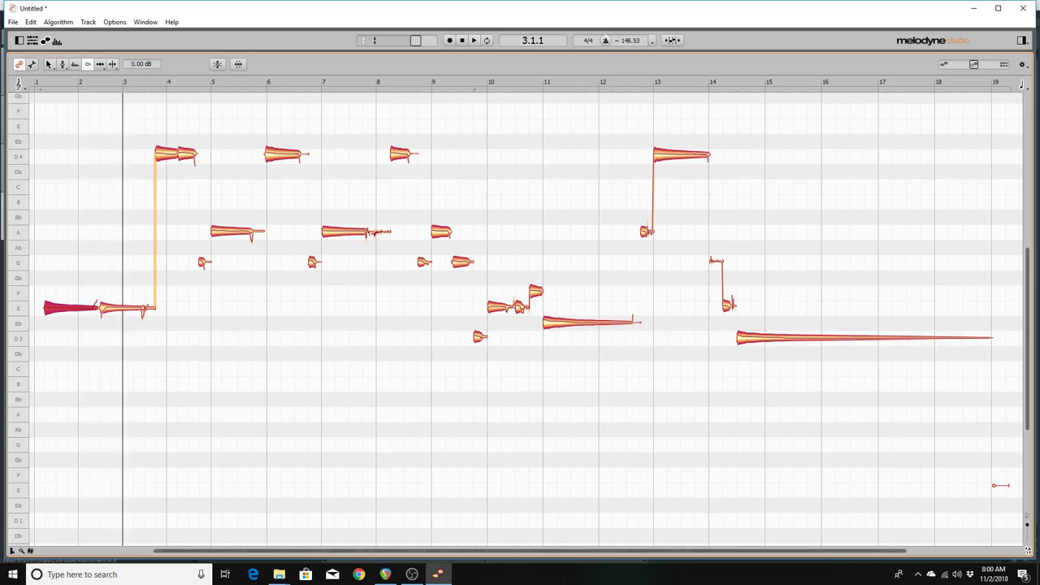
pyautogui.press('Down')
pyautogui.click(126, 308)
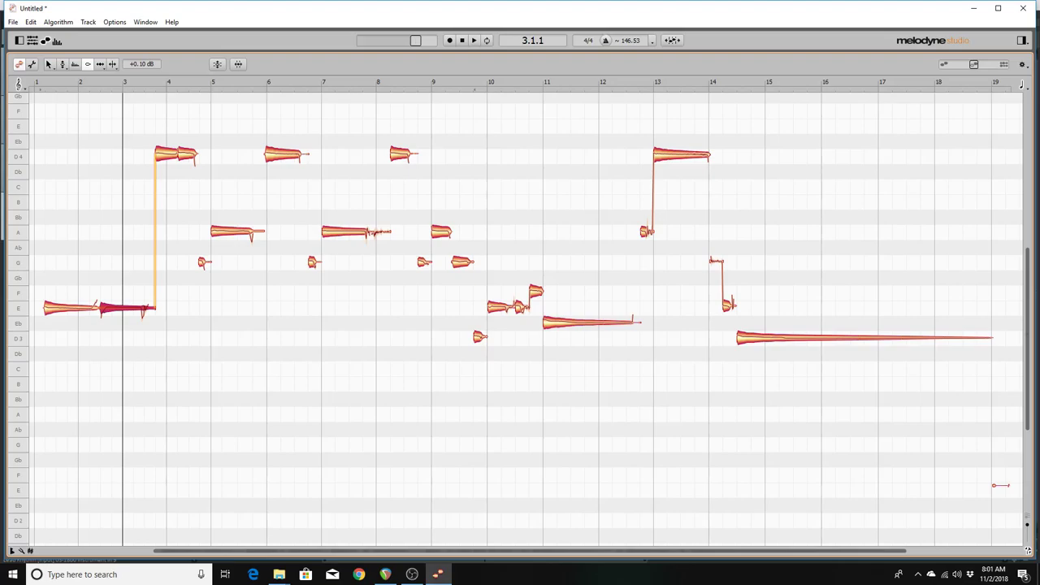
pyautogui.hotkey('ctrl', 'z')
# Step: Step from the first E note to the G note before bar 5 and raise it 1 dB
pyautogui.click(69, 308)
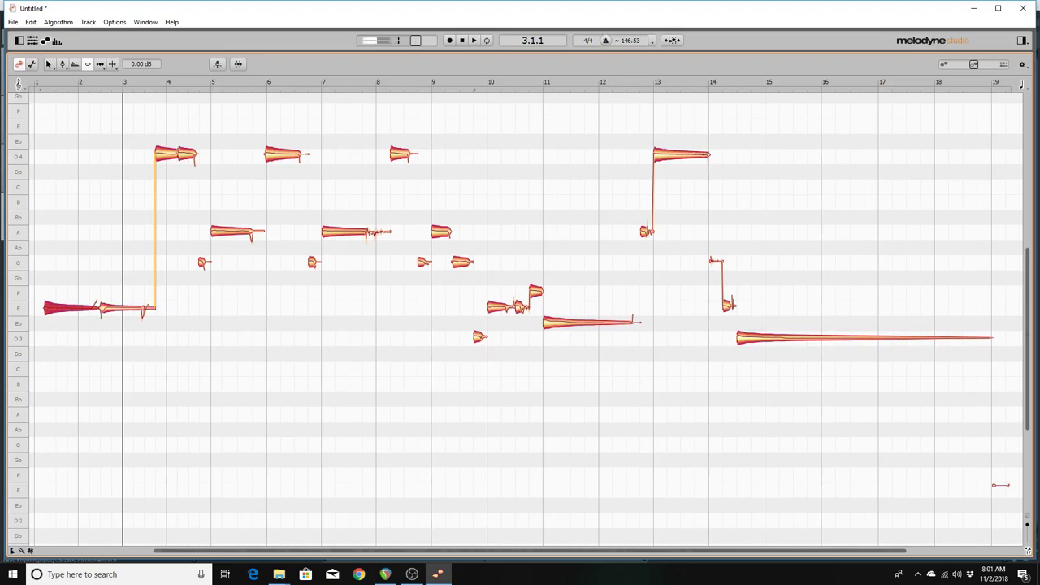
pyautogui.hotkey('alt', 'Right')
pyautogui.hotkey('alt', 'Right')
pyautogui.hotkey('alt', 'Right')
pyautogui.hotkey('alt', 'Right')
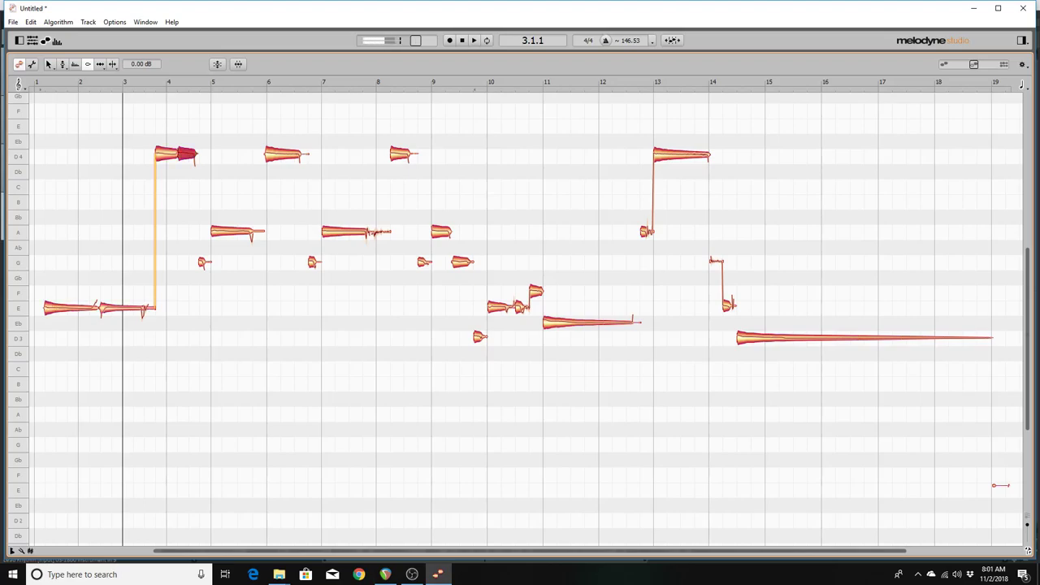
pyautogui.hotkey('alt', 'Right')
pyautogui.hotkey('alt', 'Left')
pyautogui.hotkey('ctrl', 'Up')
# Step: Step through the neighbouring notes and boost the G note before bar 9 to +3.00 dB
pyautogui.hotkey('alt', 'Left')
pyautogui.hotkey('alt', 'Right')
pyautogui.hotkey('alt', 'Right')
pyautogui.hotkey('alt', 'Left')
pyautogui.hotkey('alt', 'Left')
pyautogui.hotkey('alt', 'Right')
pyautogui.hotkey('alt', 'Right')
pyautogui.hotkey('alt', 'Right')
pyautogui.hotkey('alt', 'Right')
pyautogui.hotkey('alt', 'Right')
pyautogui.hotkey('alt', 'Left')
pyautogui.hotkey('alt', 'Right')
pyautogui.hotkey('alt', 'Right')
pyautogui.hotkey('alt', 'Right')
pyautogui.hotkey('alt', 'Up')
pyautogui.hotkey('alt', 'Left')
pyautogui.hotkey('alt', 'Right')
pyautogui.hotkey('alt', 'Right')
pyautogui.hotkey('alt', 'Left')
pyautogui.hotkey('alt', 'Right')
pyautogui.hotkey('alt', 'Left')
pyautogui.hotkey('alt', 'Left')
pyautogui.hotkey('alt', 'Right')
pyautogui.hotkey('alt', 'Right')
pyautogui.hotkey('alt', 'Left')
pyautogui.hotkey('alt', 'Right')
pyautogui.hotkey('alt', 'Left')
pyautogui.hotkey('alt', 'Right')
pyautogui.hotkey('alt', 'Up')
pyautogui.hotkey('alt', 'Down')
pyautogui.hotkey('alt', 'Left')
pyautogui.hotkey('alt', 'Left')
pyautogui.hotkey('alt', 'Right')
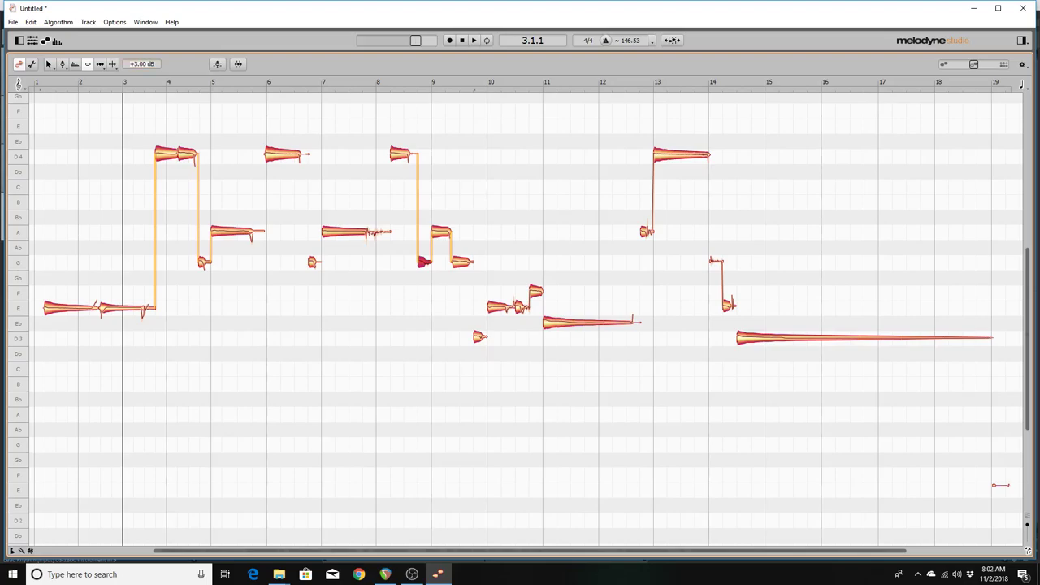
# Step: Select the short G note before bar 9 and enter 5.5 dB in the toolbar amplitude field
pyautogui.write('5.5')
pyautogui.press('Escape')
pyautogui.click(399, 154)
pyautogui.click(441, 232)
pyautogui.click(422, 261)
pyautogui.click(400, 154)
pyautogui.click(423, 261)
pyautogui.click(440, 231)
pyautogui.click(422, 261)
pyautogui.write('5.5')
# Step: Confirm +5.50 dB on the bar-9 G note and boost the low D3 before bar 10 to +3.00 dB
pyautogui.press('Return')
pyautogui.press('Right')
pyautogui.press('Left')
pyautogui.press('Right')
pyautogui.press('Left')
pyautogui.press('Left')
pyautogui.press('Right')
pyautogui.press('Right')
pyautogui.press('Right')
pyautogui.press('Left')
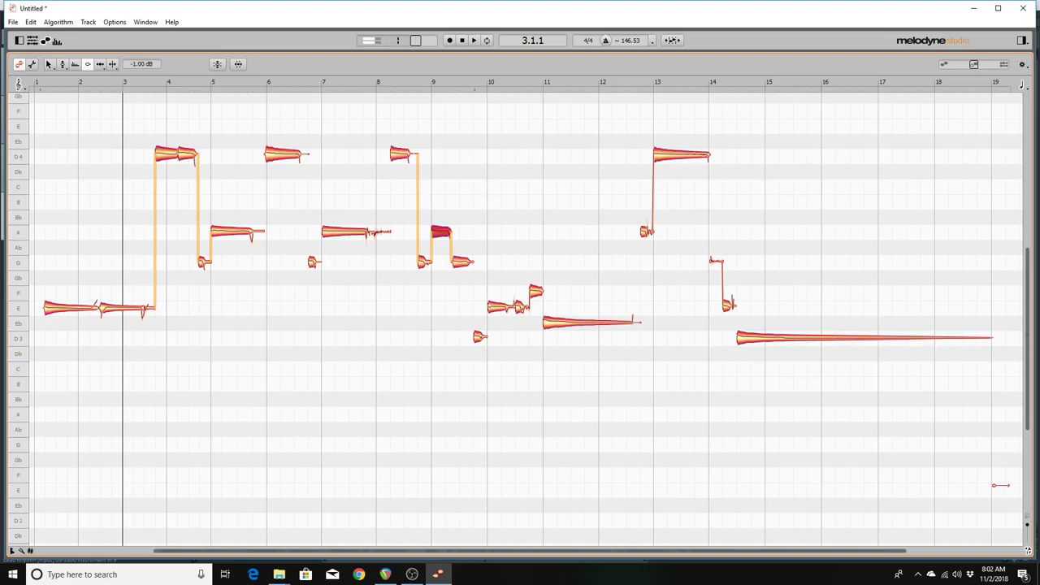
pyautogui.press('Right')
pyautogui.press('Left')
pyautogui.press('Right')
pyautogui.press('Right')
pyautogui.press('Right')
pyautogui.press('Right')
pyautogui.press('Right')
pyautogui.press('Right')
pyautogui.press('Right')
pyautogui.press('Right')
pyautogui.press('Right')
pyautogui.press('Right')
pyautogui.press('Right')
pyautogui.press('Left')
pyautogui.press('Left')
pyautogui.press('Left')
pyautogui.press('Left')
pyautogui.press('Left')
pyautogui.press('Left')
pyautogui.press('Left')
pyautogui.press('Left')
pyautogui.press('Left')
pyautogui.press('Left')
pyautogui.press('Left')
pyautogui.press('Left')
pyautogui.press('Left')
pyautogui.press('Left')
pyautogui.press('Right')
pyautogui.press('Right')
pyautogui.press('Right')
pyautogui.press('Right')
pyautogui.press('Right')
pyautogui.press('Right')
pyautogui.press('Left')
pyautogui.press('Up')
pyautogui.press('Up')
pyautogui.press('Up')
pyautogui.press('Left')
pyautogui.press('Right')
pyautogui.press('Left')
pyautogui.press('Right')
pyautogui.press('Right')
pyautogui.press('Left')
pyautogui.press('Right')
pyautogui.press('Left')
# Step: Play back the edited passage, then raise the bar-6 D4 note by 1 dB to 0.00 dB
pyautogui.press('space')
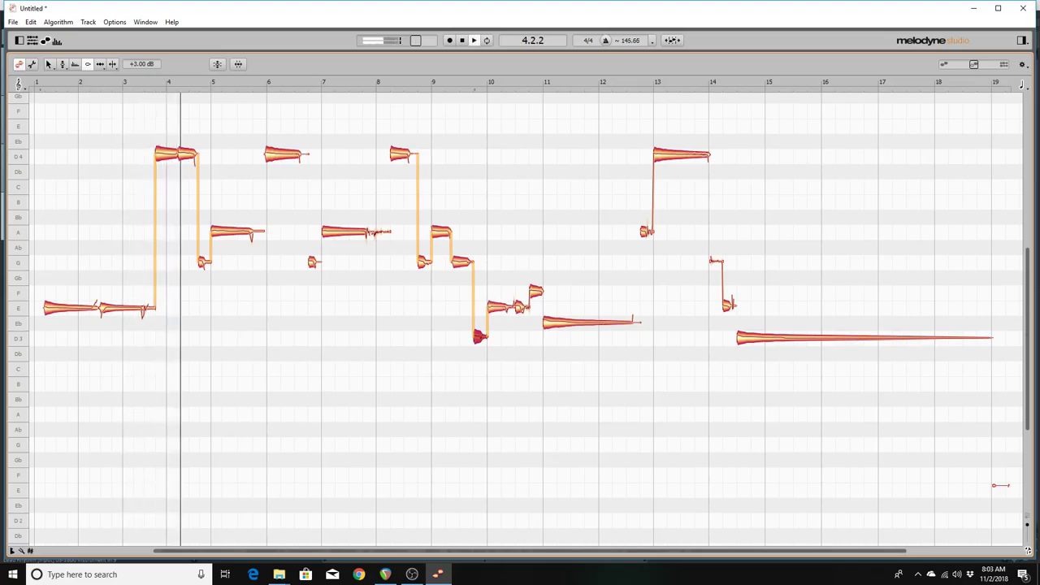
pyautogui.press('Right')
pyautogui.press('Left')
pyautogui.press('Left')
pyautogui.press('Left')
pyautogui.press('Left')
pyautogui.press('Left')
pyautogui.press('Left')
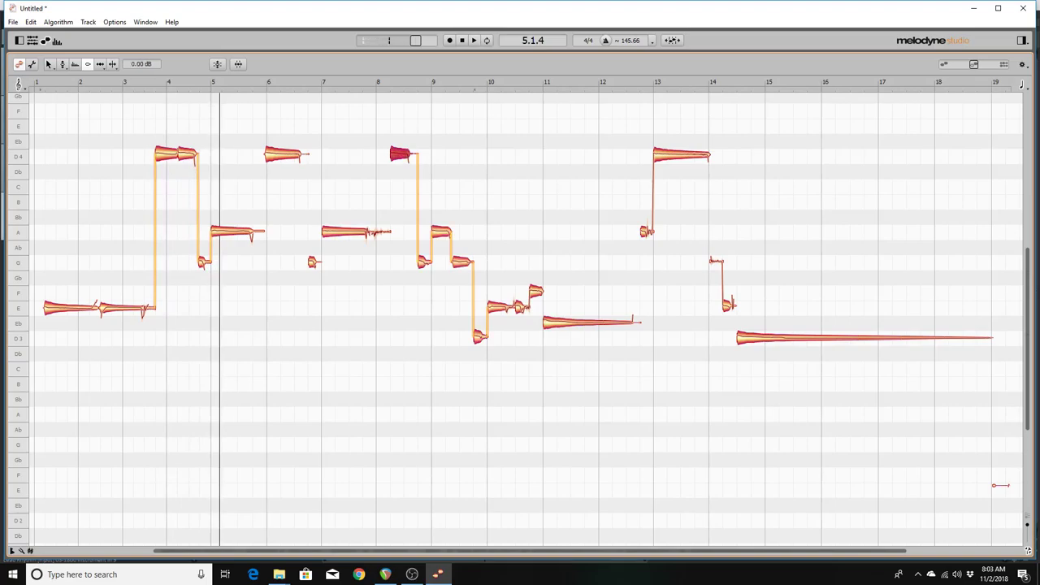
pyautogui.click(440, 232)
pyautogui.press('Right')
pyautogui.press('Left')
pyautogui.press('Right')
pyautogui.press('Left')
pyautogui.press('Left')
pyautogui.press('Right')
pyautogui.press('Left')
pyautogui.press('Left')
pyautogui.press('Left')
pyautogui.press('Left')
pyautogui.press('Left')
pyautogui.press('Left')
pyautogui.press('Right')
pyautogui.press('Right')
pyautogui.press('Right')
pyautogui.press('Left')
pyautogui.press('Left')
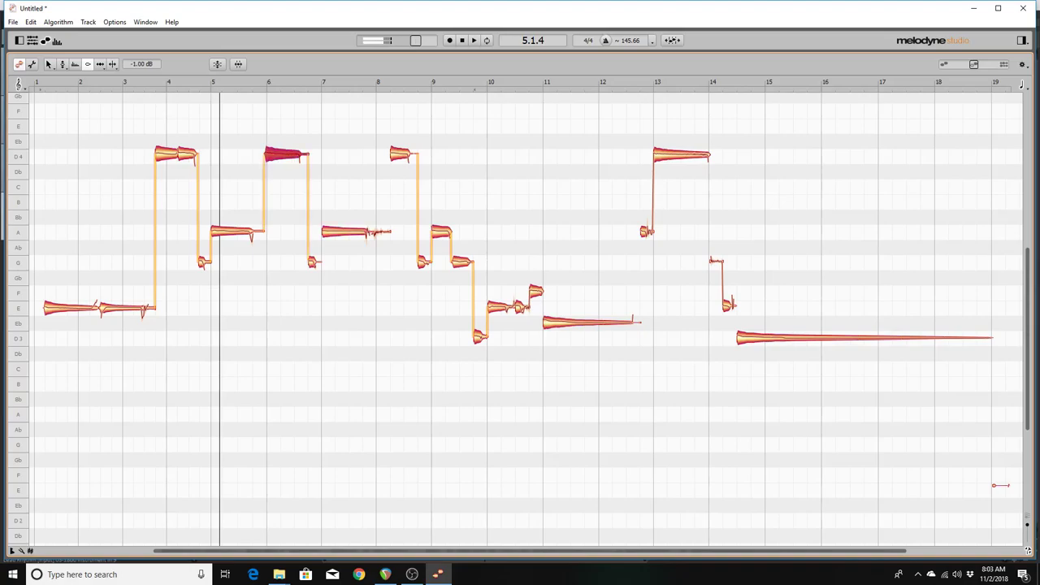
pyautogui.press('Up')
# Step: Set the bar-6 D4 note's amplitude to +3.00 dB, then +8.00 dB, and compare with the bar-5 A note
pyautogui.write('3')
pyautogui.hotkey('alt', 'Left')
pyautogui.hotkey('alt', 'Right')
pyautogui.write('3')
pyautogui.press('Return')
pyautogui.write('8')
pyautogui.press('Return')
pyautogui.click(236, 232)
pyautogui.click(284, 154)
pyautogui.click(236, 232)
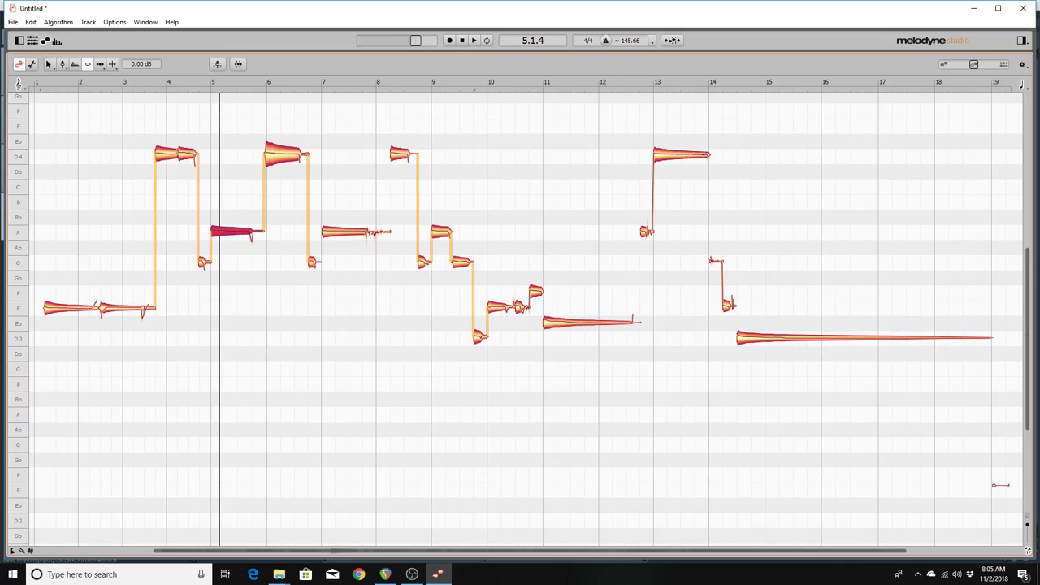
pyautogui.click(284, 155)
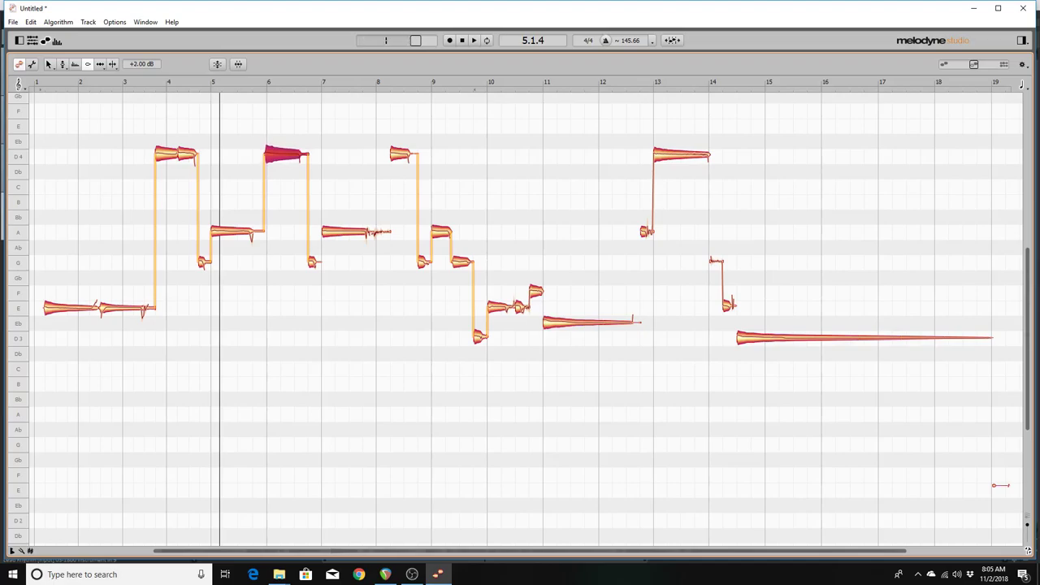
pyautogui.moveTo(284, 154); pyautogui.dragTo(285, 166)
pyautogui.click(236, 231)
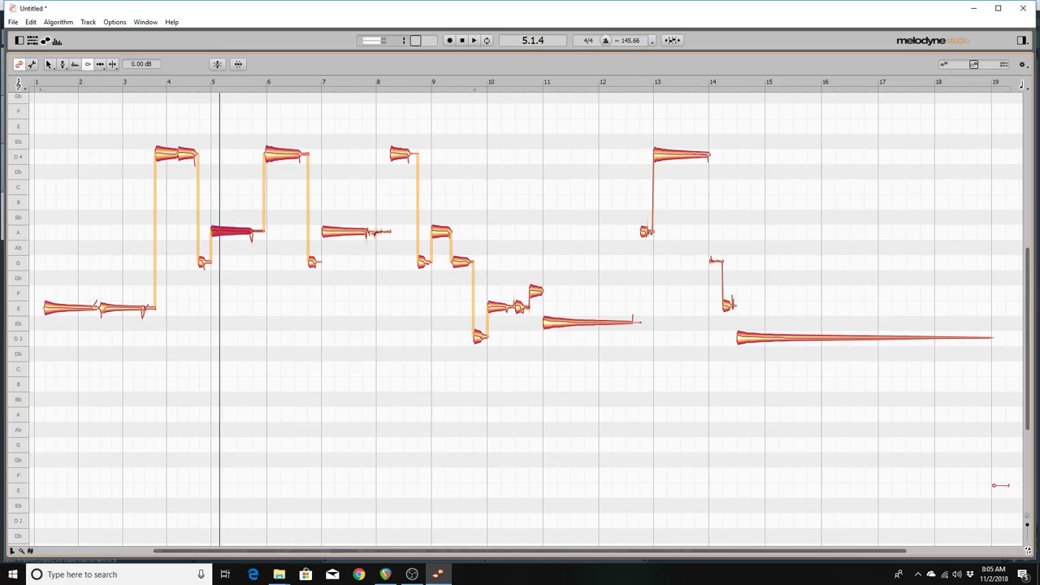
pyautogui.click(285, 155)
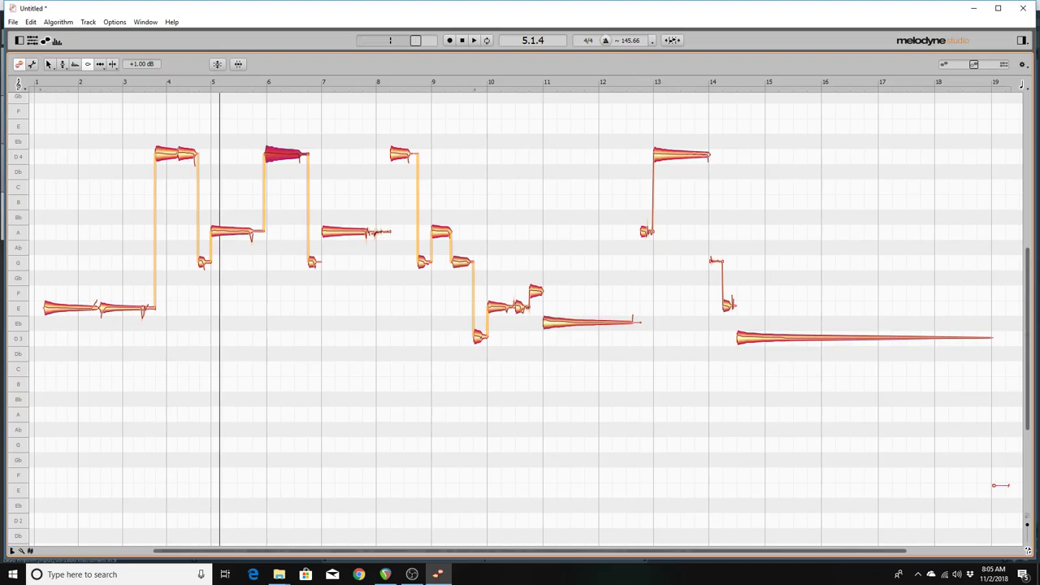
pyautogui.press('Left')
pyautogui.press('Right')
pyautogui.press('Right')
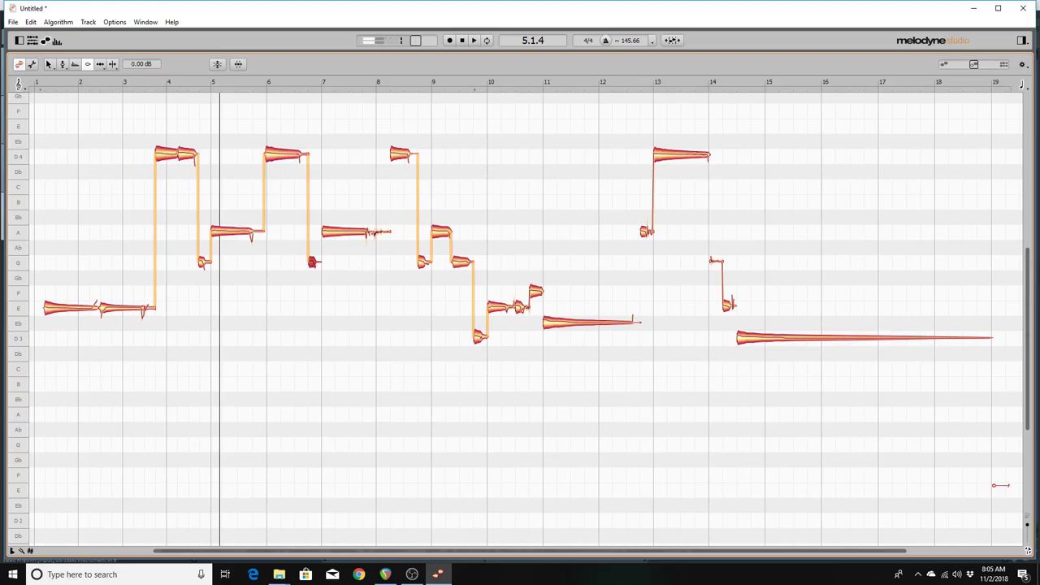
pyautogui.press('Right')
pyautogui.press('Left')
pyautogui.press('Right')
pyautogui.press('Left')
pyautogui.press('Left')
pyautogui.press('Right')
pyautogui.press('Right')
pyautogui.press('Right')
pyautogui.press('Right')
pyautogui.press('Right')
pyautogui.press('Right')
pyautogui.press('Right')
pyautogui.press('Left')
pyautogui.press('Left')
pyautogui.press('Left')
pyautogui.press('Right')
pyautogui.press('Right')
pyautogui.press('Right')
pyautogui.press('Right')
pyautogui.press('Right')
pyautogui.press('Right')
pyautogui.press('Right')
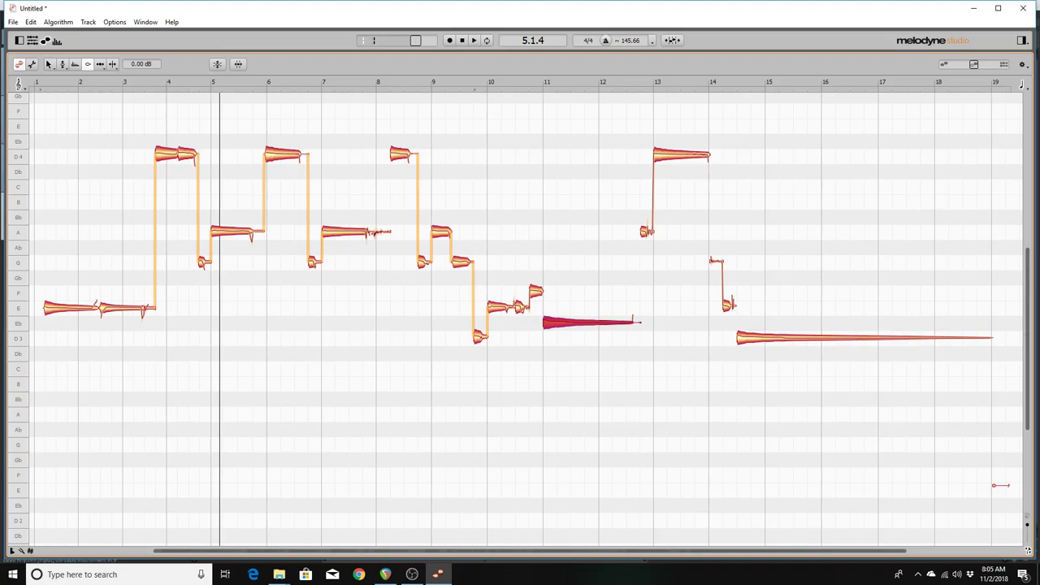
pyautogui.press('Left')
pyautogui.press('Left')
pyautogui.press('Left')
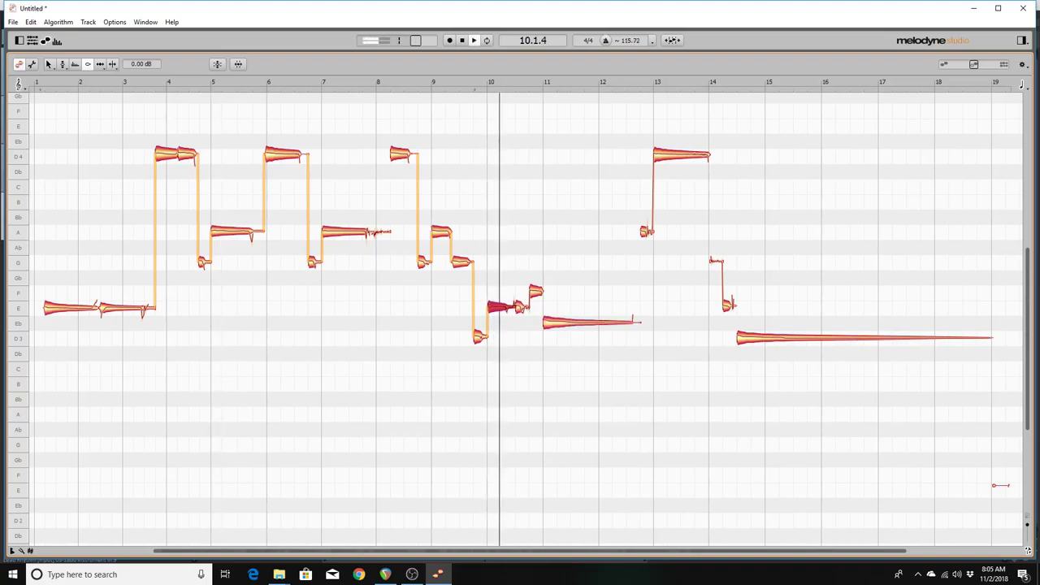
pyautogui.press('space')
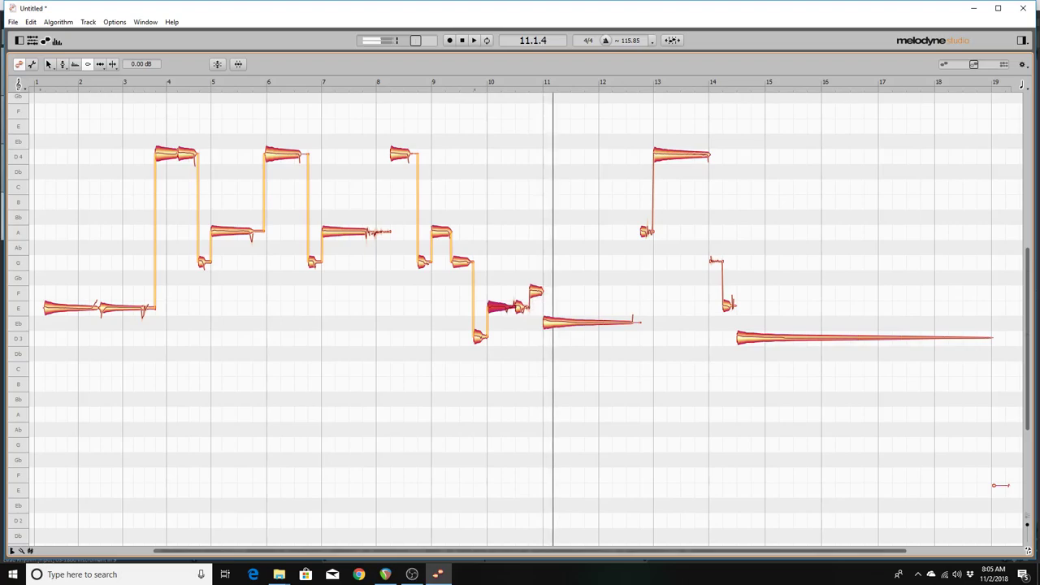
pyautogui.press('space')
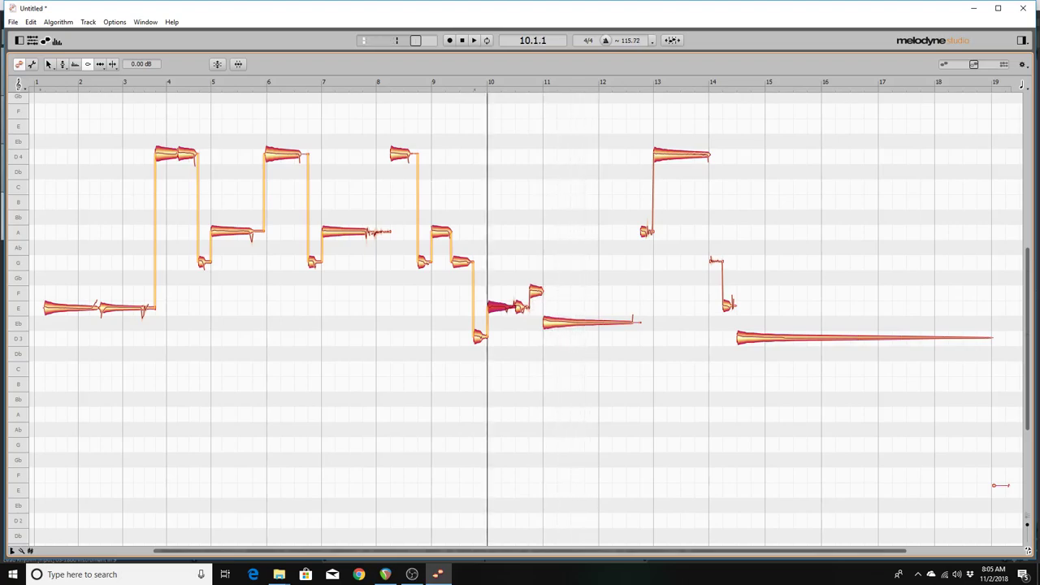
pyautogui.press('Right')
pyautogui.press('Right')
pyautogui.press('Right')
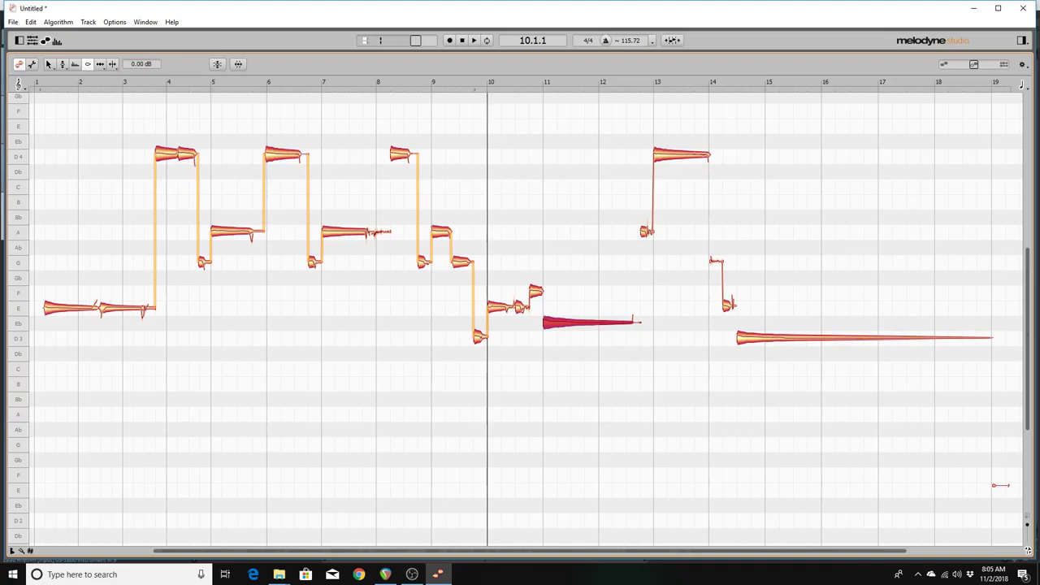
# Step: With the Main Tool, move the long bar-11 note from Eb3 down to D3
pyautogui.click(48, 64)
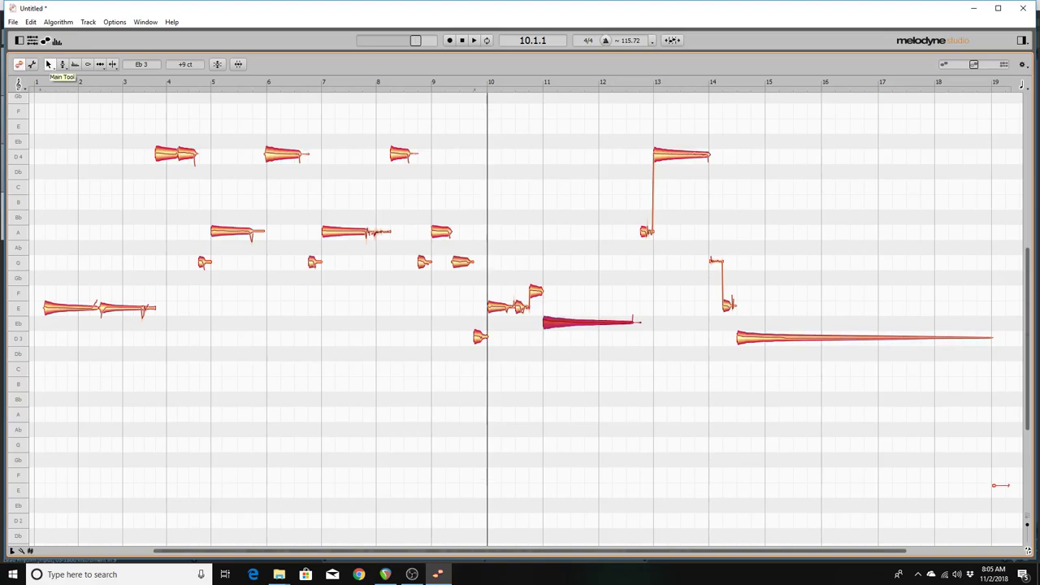
pyautogui.press('Right')
pyautogui.press('Left')
pyautogui.press('Up')
pyautogui.press('Down')
pyautogui.press('Down')
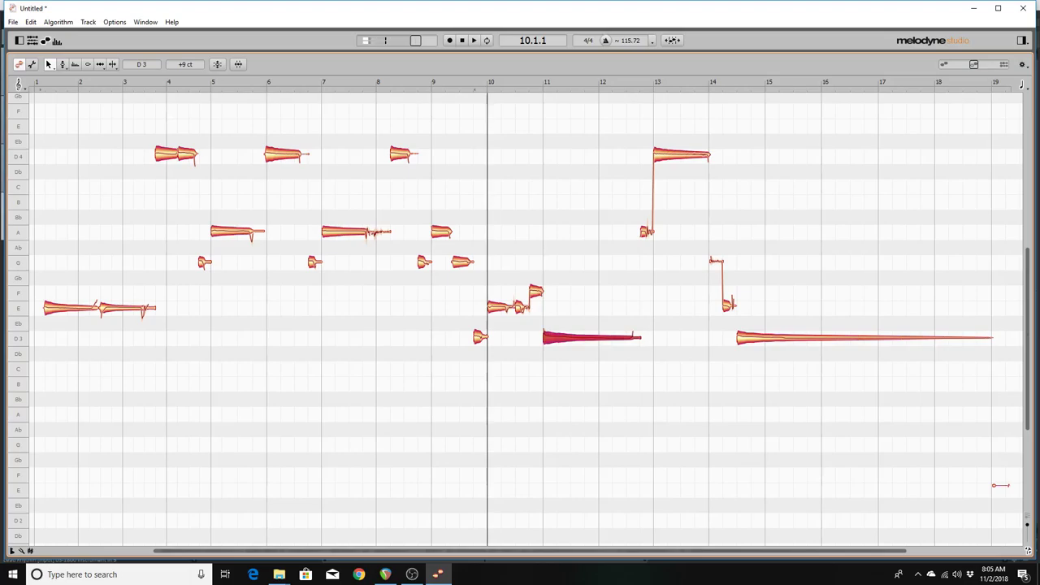
pyautogui.hotkey('alt', 'Left')
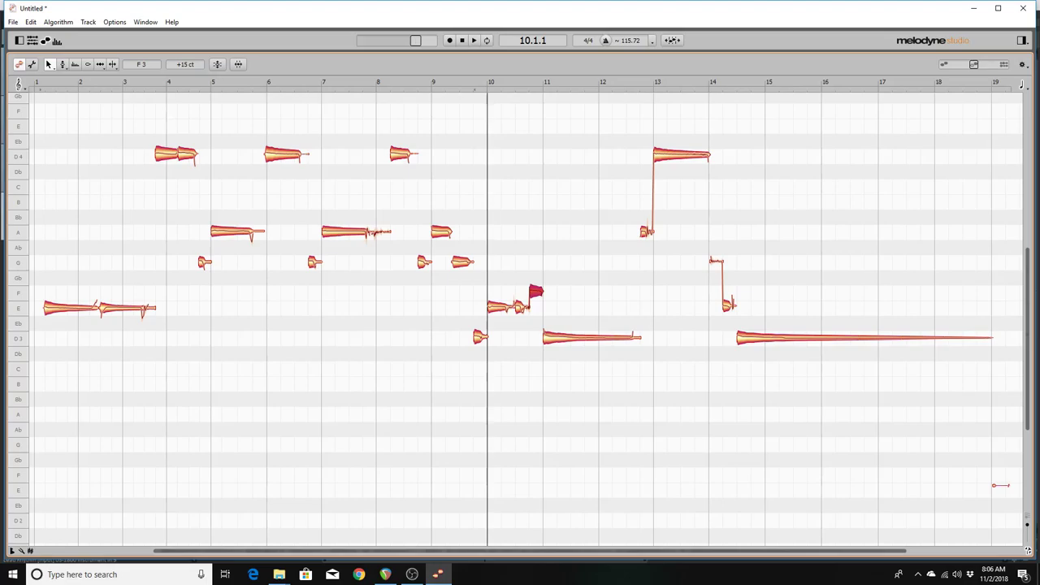
pyautogui.press('space')
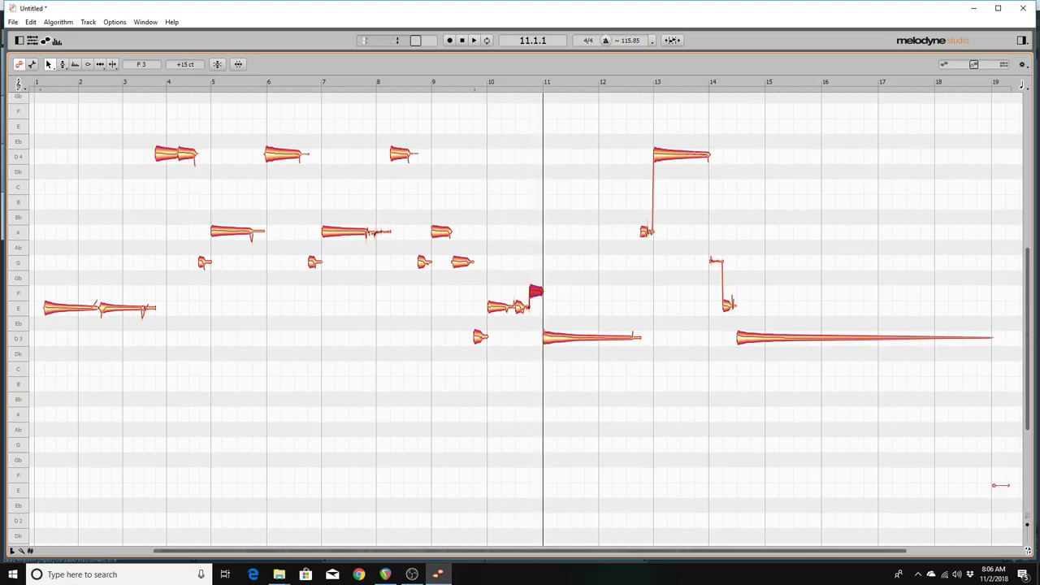
pyautogui.press('Home')
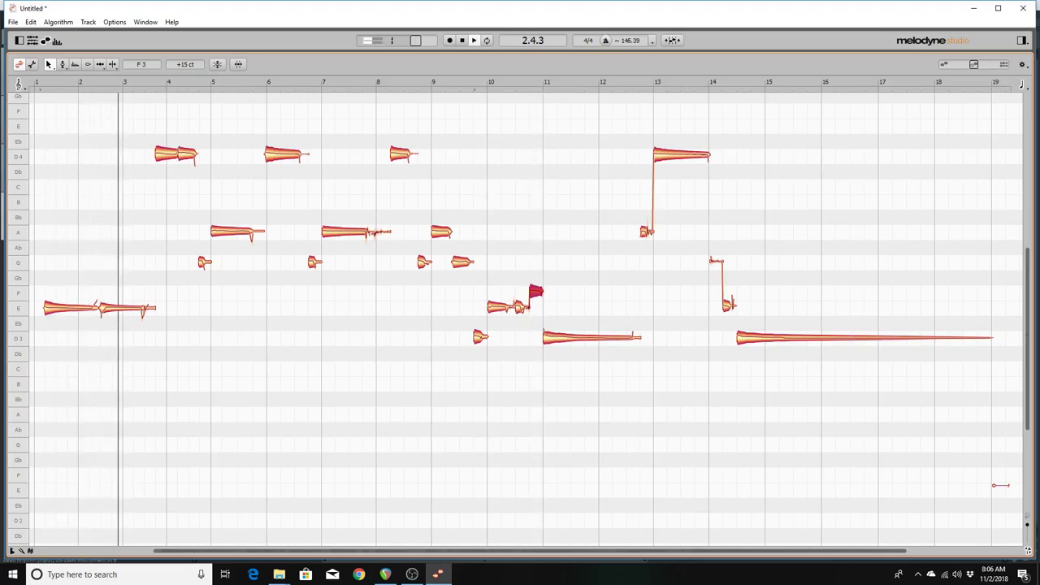
pyautogui.press('Home')
pyautogui.press('Home')
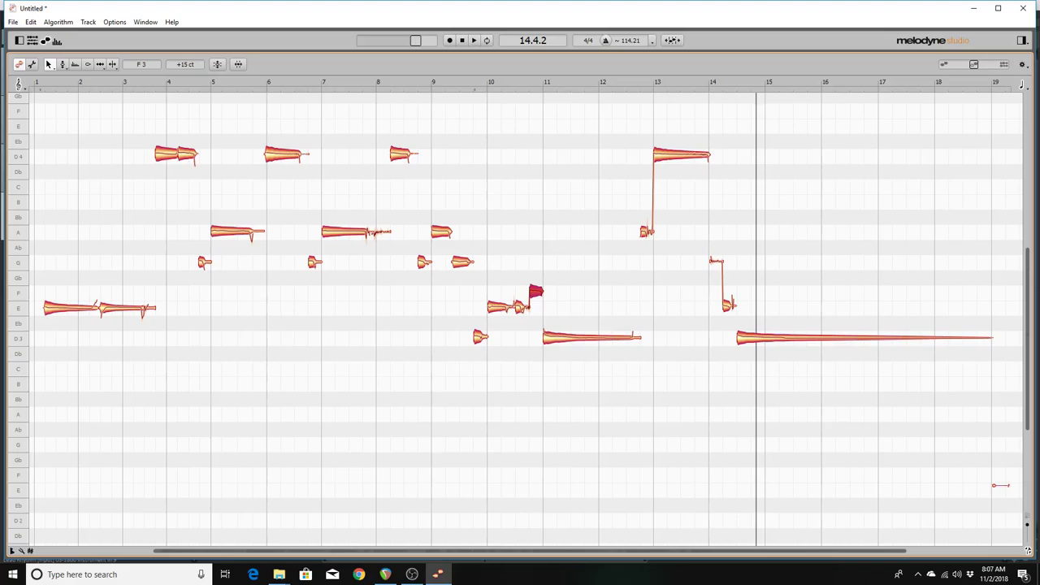
# Step: Select the opening E3 note at bar 1 with the Main Tool
pyautogui.click(69, 307)
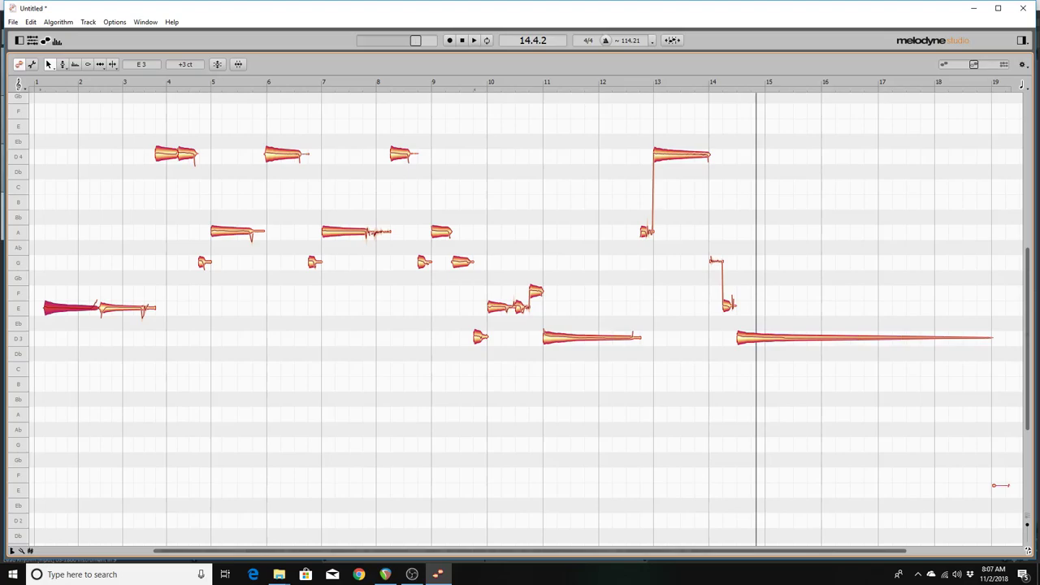
# Step: Shift every note up two semitones, then select the first note, now Gb, on its own
pyautogui.press('Escape')
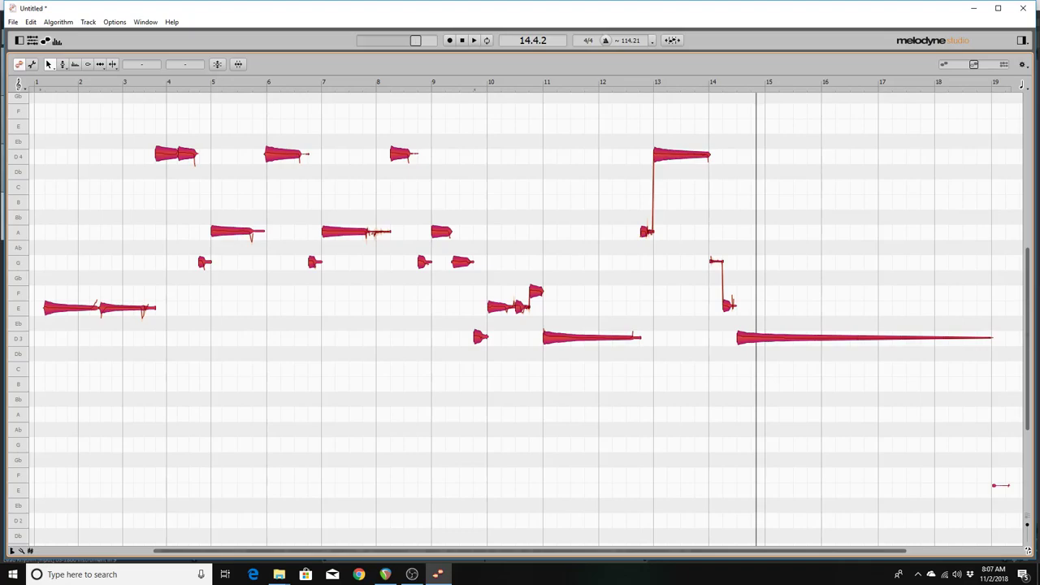
pyautogui.press('Up')
pyautogui.press('Up')
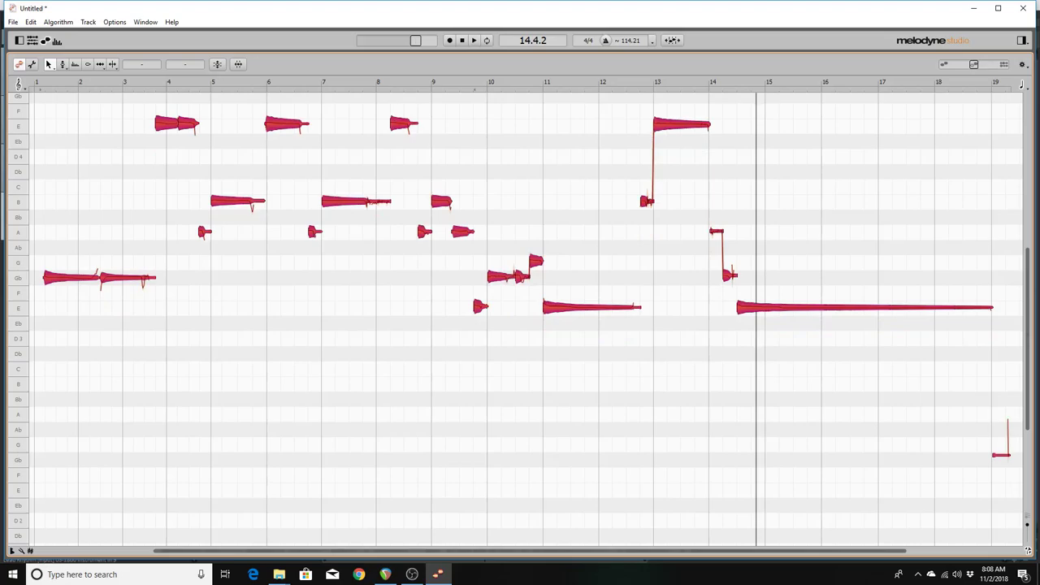
pyautogui.press('Escape')
pyautogui.click(71, 277)
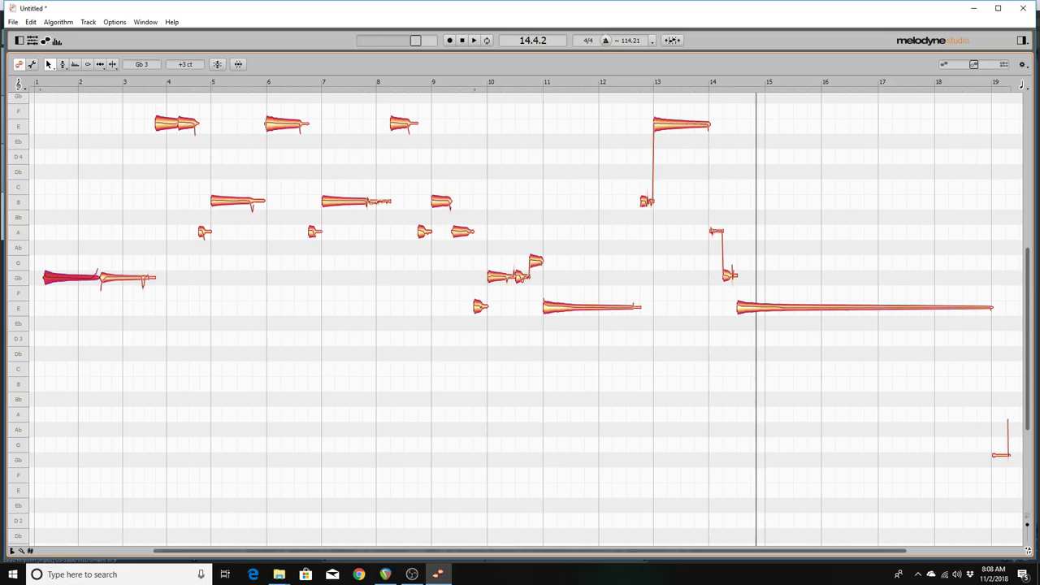
pyautogui.press('Right')
pyautogui.press('Right')
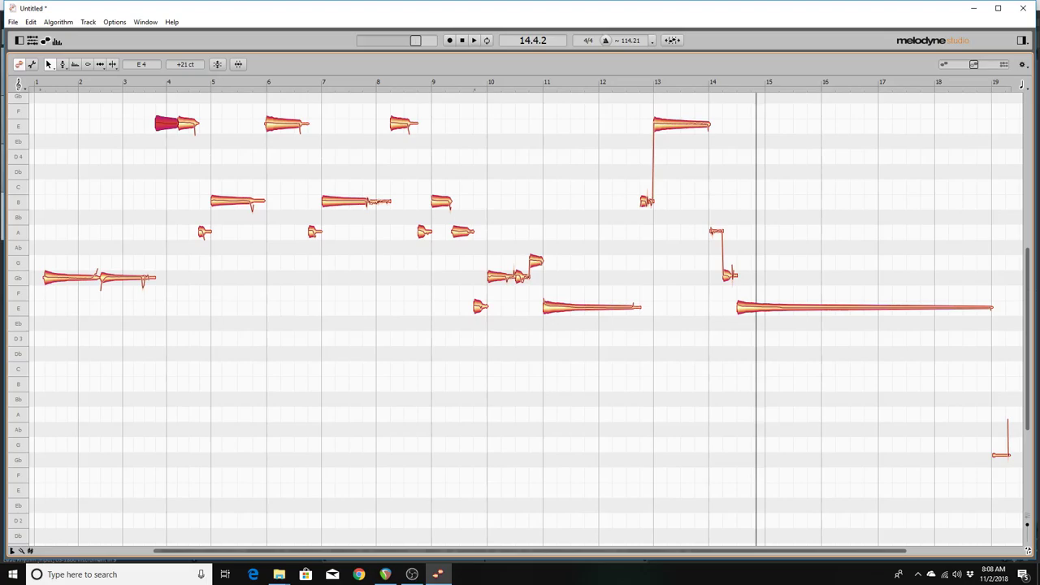
# Step: Select all notes with Ctrl+A, drop them two semitones, and step back to the bar-1 note
pyautogui.hotkey('ctrl', 'a')
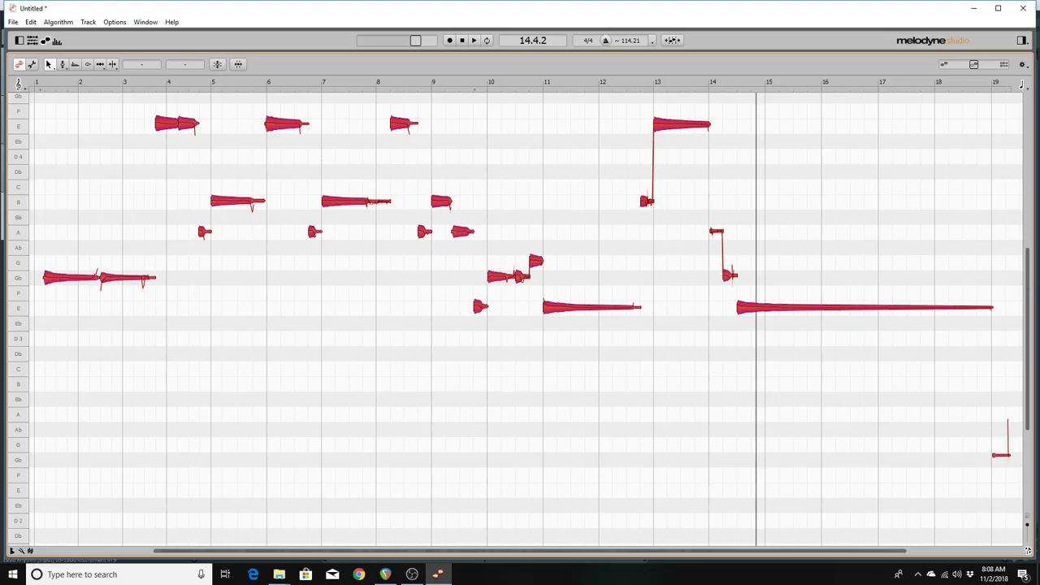
pyautogui.press('Down')
pyautogui.press('Down')
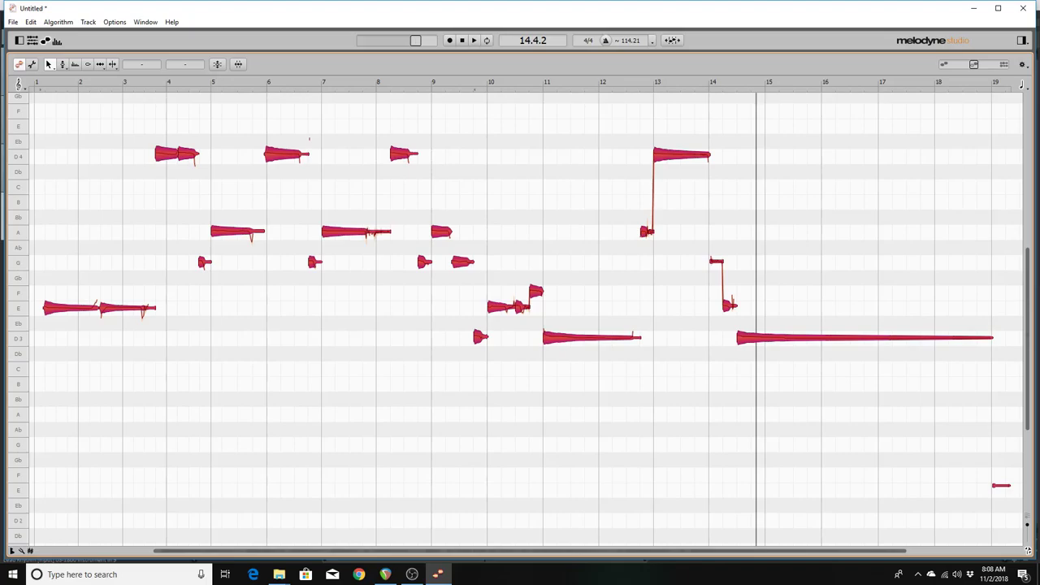
pyautogui.hotkey('alt', 'Left')
pyautogui.hotkey('alt', 'Left')
pyautogui.hotkey('alt', 'Left')
pyautogui.hotkey('alt', 'Left')
pyautogui.hotkey('alt', 'Left')
pyautogui.hotkey('alt', 'Left')
pyautogui.hotkey('alt', 'Left')
pyautogui.hotkey('alt', 'Left')
pyautogui.hotkey('alt', 'Left')
pyautogui.hotkey('alt', 'Left')
pyautogui.hotkey('alt', 'Left')
pyautogui.hotkey('alt', 'Left')
pyautogui.hotkey('alt', 'Left')
pyautogui.hotkey('alt', 'Left')
pyautogui.hotkey('alt', 'Left')
pyautogui.hotkey('alt', 'Left')
pyautogui.hotkey('alt', 'Left')
pyautogui.hotkey('alt', 'Left')
pyautogui.hotkey('alt', 'Left')
pyautogui.hotkey('alt', 'Left')
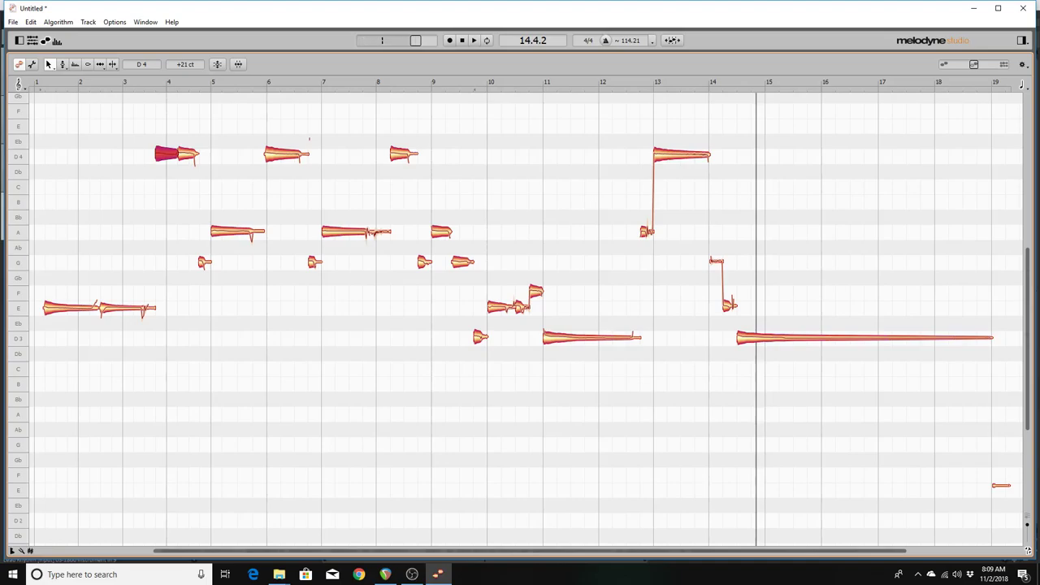
# Step: Drag both D4 notes at bar 4 down onto true pitch
pyautogui.moveTo(166, 154); pyautogui.dragTo(167, 161)
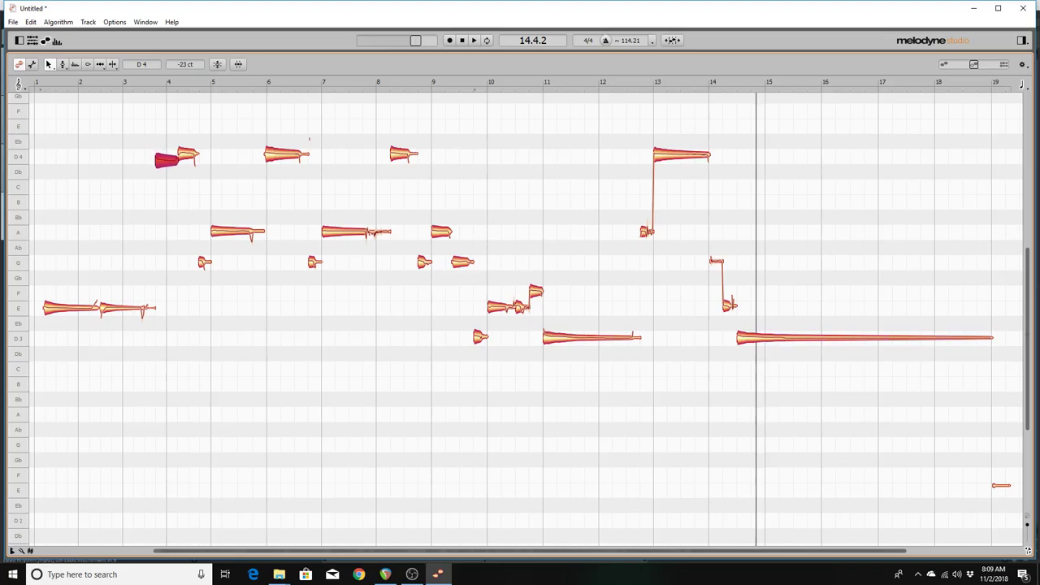
pyautogui.moveTo(167, 161); pyautogui.dragTo(167, 156)
pyautogui.click(189, 155)
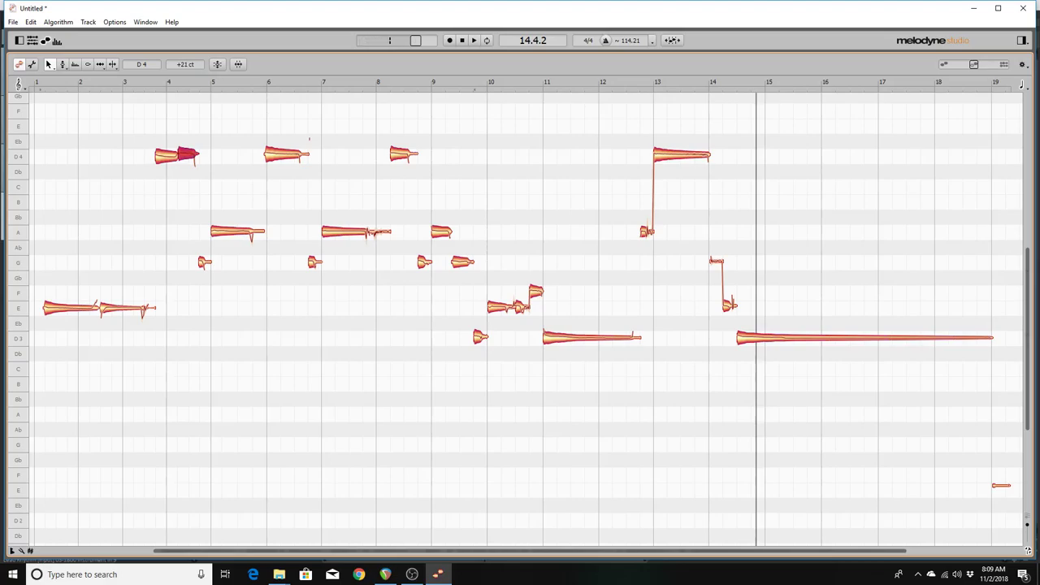
pyautogui.moveTo(188, 155); pyautogui.dragTo(189, 159)
# Step: Lower the bar-6 D4 to +8 cents and the bar-8 D4 to -4 cents
pyautogui.press('Right')
pyautogui.press('Right')
pyautogui.press('Right')
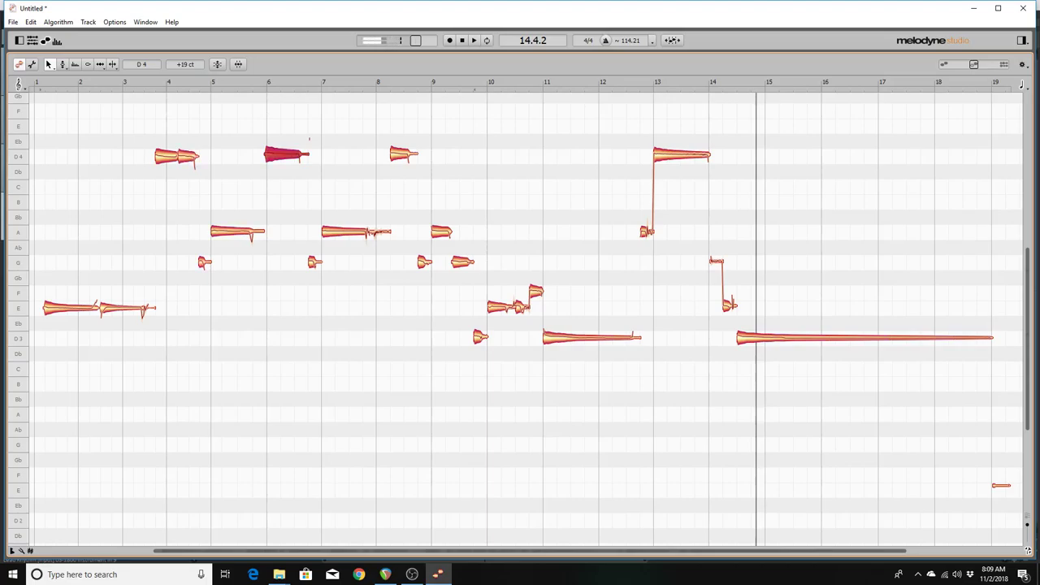
pyautogui.moveTo(286, 155); pyautogui.dragTo(286, 158)
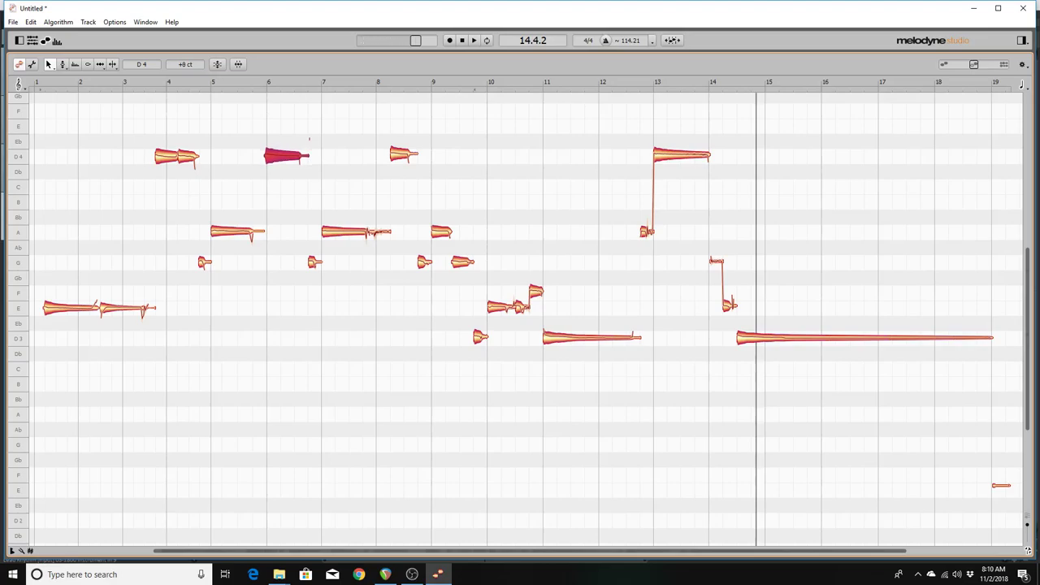
pyautogui.hotkey('alt', 'Right')
pyautogui.hotkey('alt', 'Right')
pyautogui.hotkey('alt', 'Right')
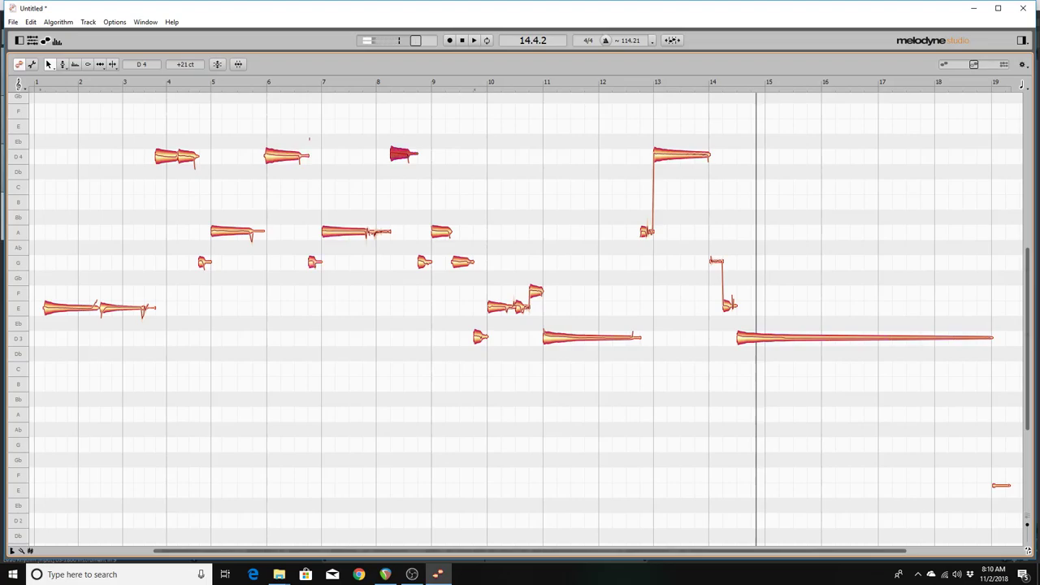
pyautogui.moveTo(403, 154); pyautogui.dragTo(403, 157)
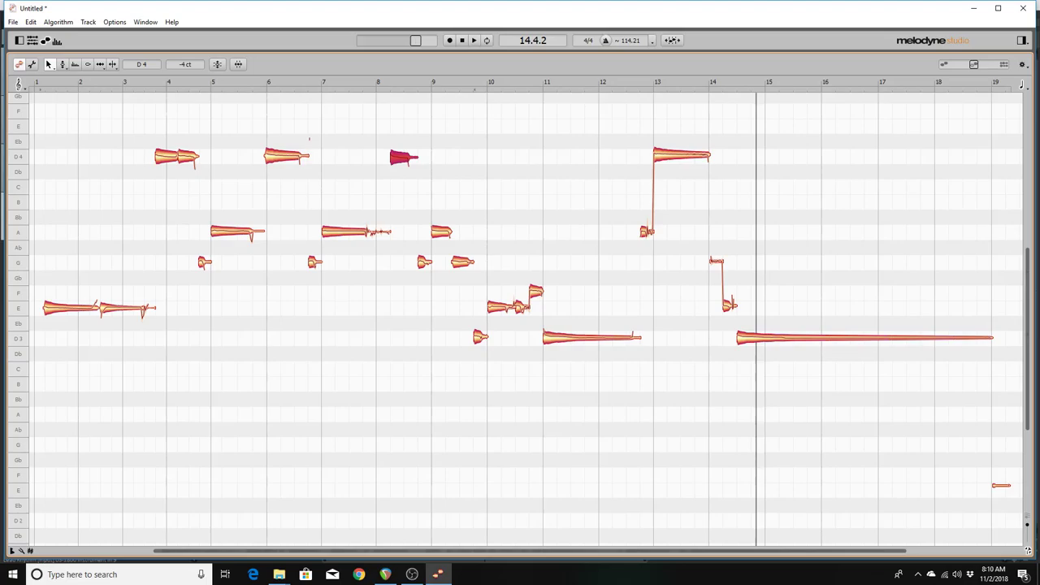
pyautogui.doubleClick(404, 156)
pyautogui.moveTo(404, 157); pyautogui.dragTo(404, 156)
pyautogui.hotkey('alt', 'Right')
pyautogui.hotkey('alt', 'Right')
pyautogui.hotkey('alt', 'Right')
pyautogui.hotkey('alt', 'Right')
pyautogui.hotkey('alt', 'Right')
pyautogui.hotkey('alt', 'Right')
pyautogui.hotkey('alt', 'Right')
pyautogui.hotkey('alt', 'Right')
pyautogui.hotkey('alt', 'Right')
pyautogui.hotkey('alt', 'Left')
pyautogui.hotkey('alt', 'Right')
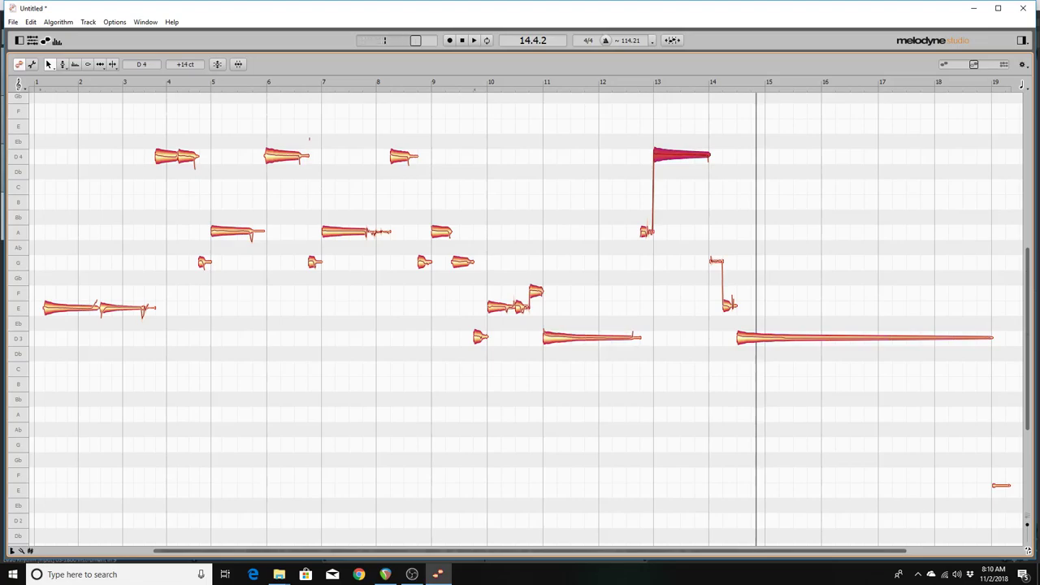
pyautogui.press('Down')
pyautogui.press('Down')
pyautogui.press('Down')
pyautogui.press('Down')
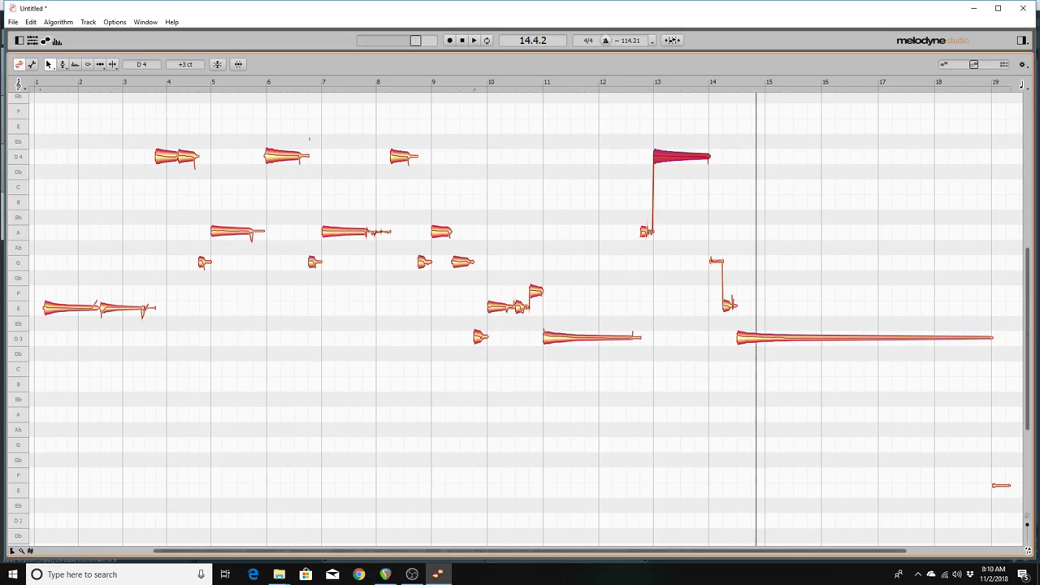
pyautogui.press('Left')
pyautogui.press('Left')
pyautogui.press('Left')
pyautogui.press('Left')
pyautogui.press('Left')
pyautogui.press('Left')
pyautogui.press('Left')
pyautogui.press('Left')
pyautogui.press('Left')
pyautogui.press('Left')
pyautogui.press('Left')
pyautogui.press('Left')
pyautogui.press('Left')
pyautogui.press('Left')
pyautogui.press('Left')
pyautogui.press('Left')
pyautogui.press('Left')
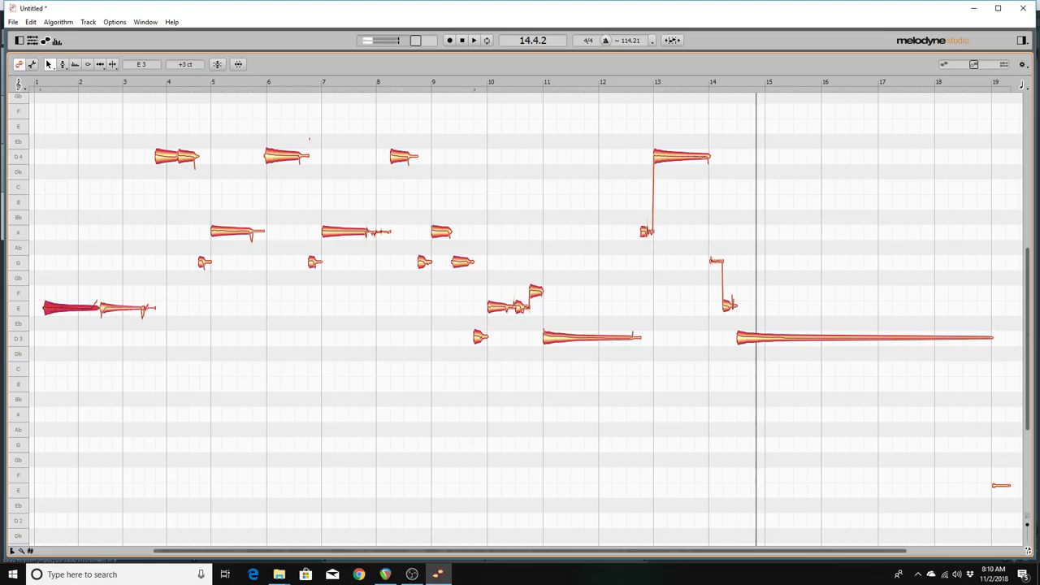
pyautogui.click(126, 308)
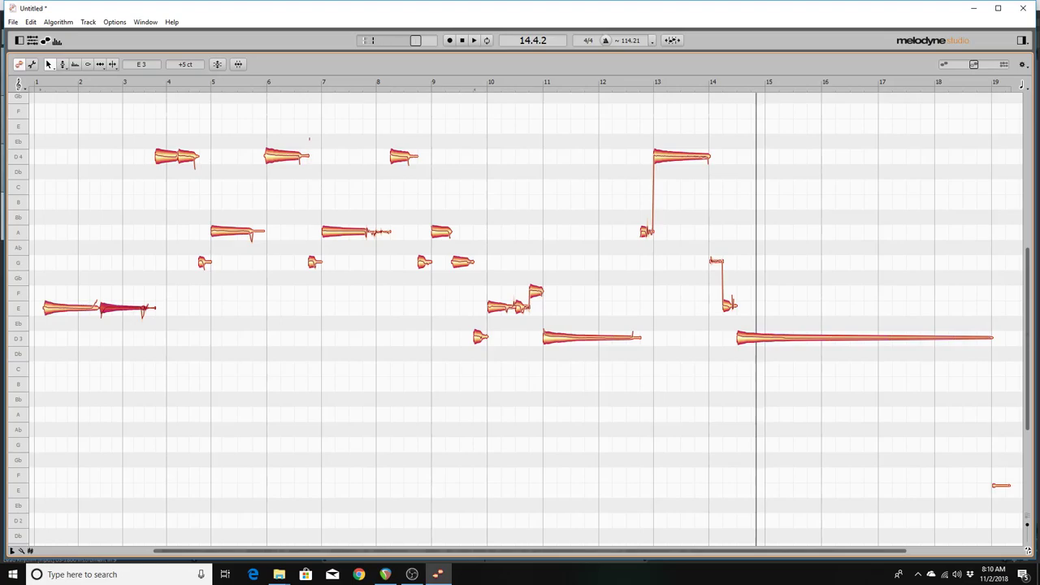
pyautogui.click(69, 308)
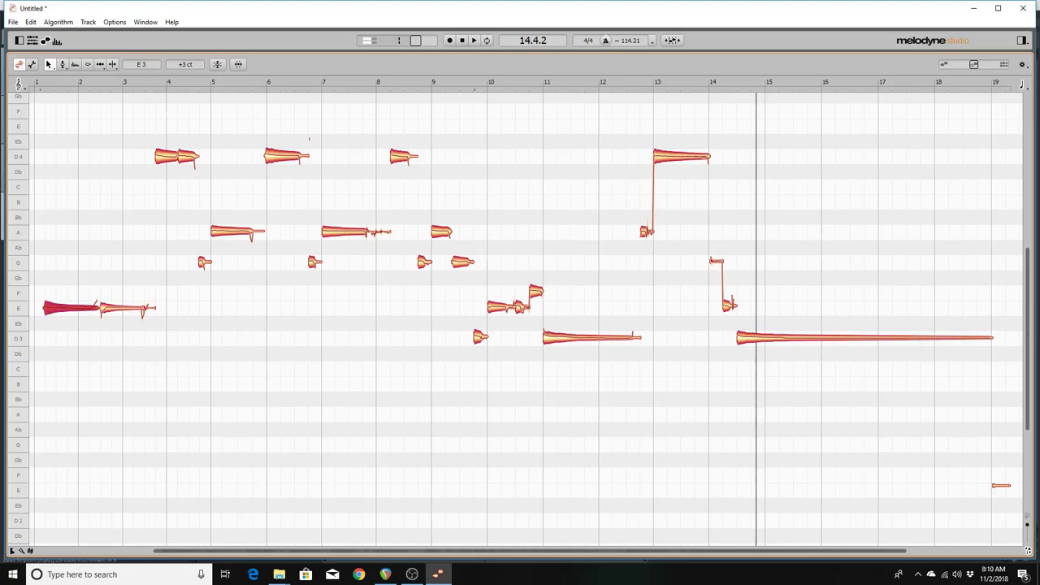
pyautogui.hotkey('alt', 'Right')
pyautogui.hotkey('alt', 'Right')
pyautogui.hotkey('alt', 'Right')
pyautogui.hotkey('alt', 'Right')
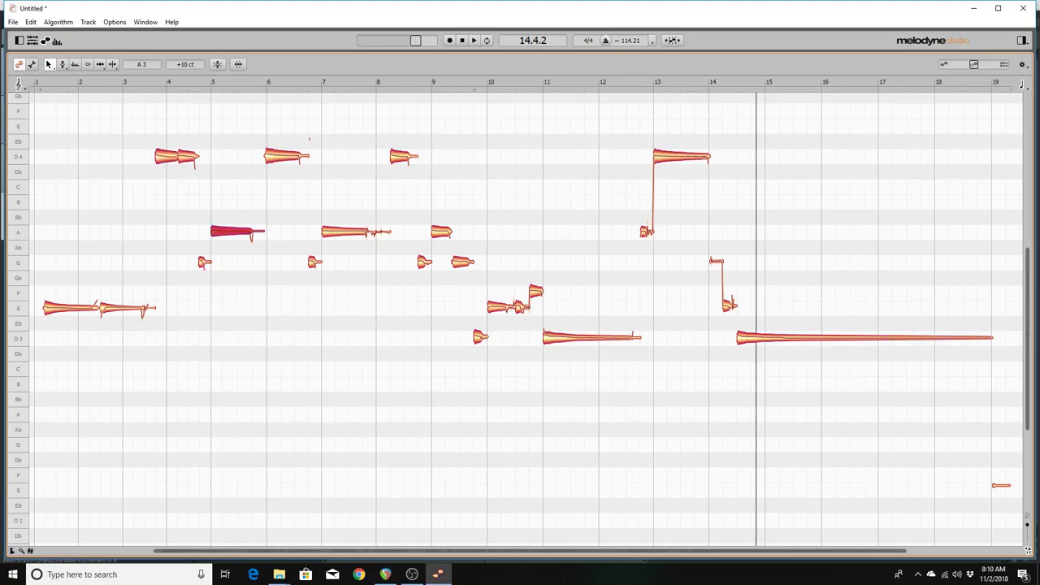
pyautogui.hotkey('alt', 'Left')
pyautogui.hotkey('alt', 'Right')
pyautogui.hotkey('alt', 'Left')
# Step: Open the File menu to reach the Export command
pyautogui.hotkey('alt', 'f')
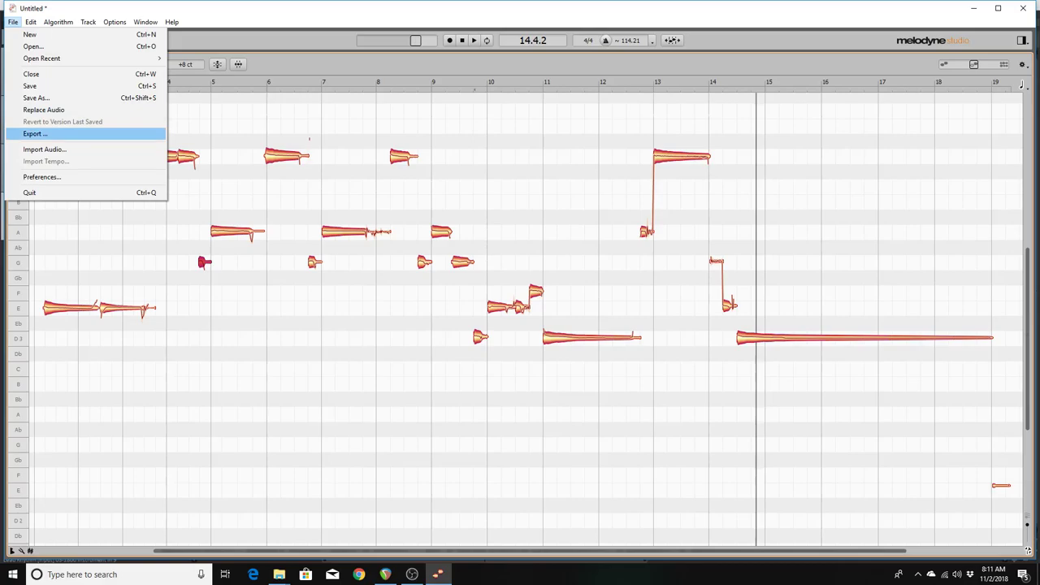
pyautogui.press('Return')
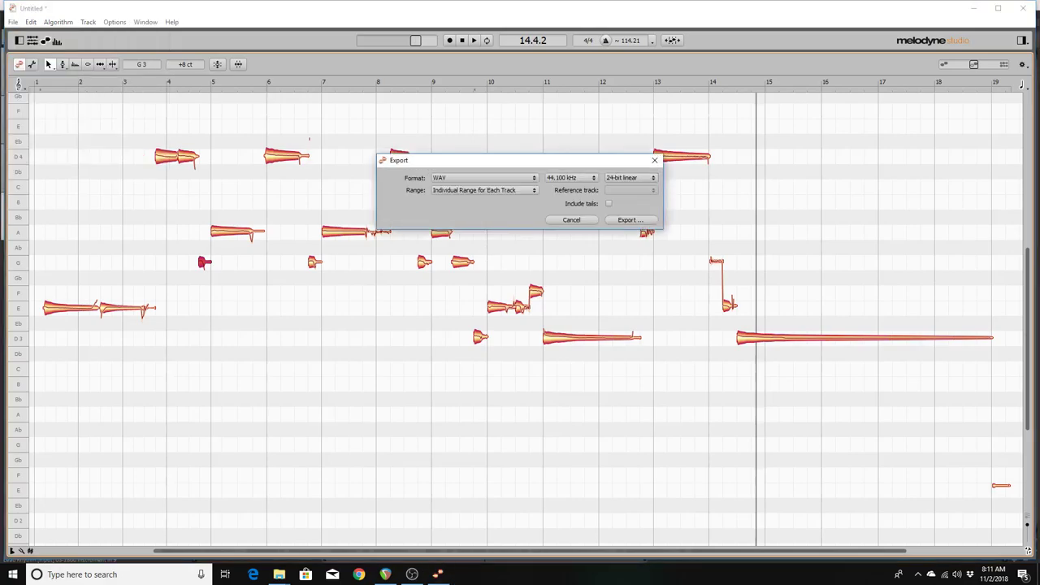
pyautogui.hotkey('alt', 'Down')
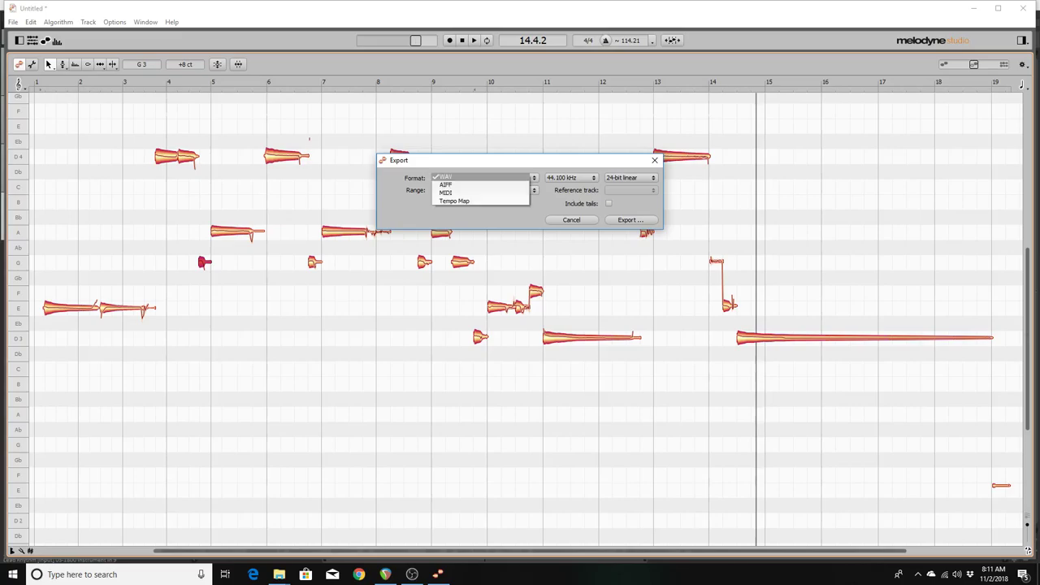
pyautogui.press('Down')
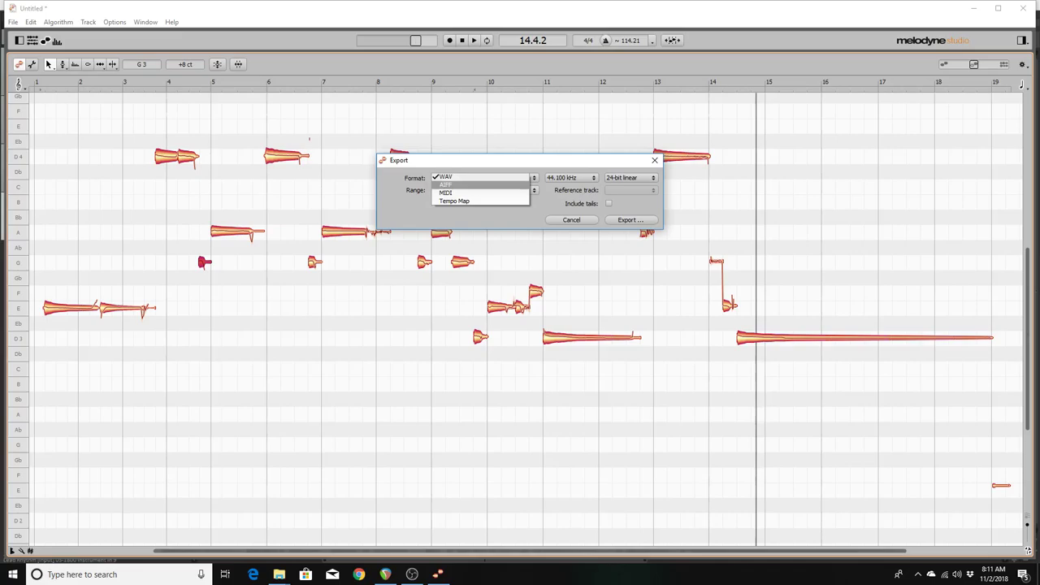
pyautogui.press('Down')
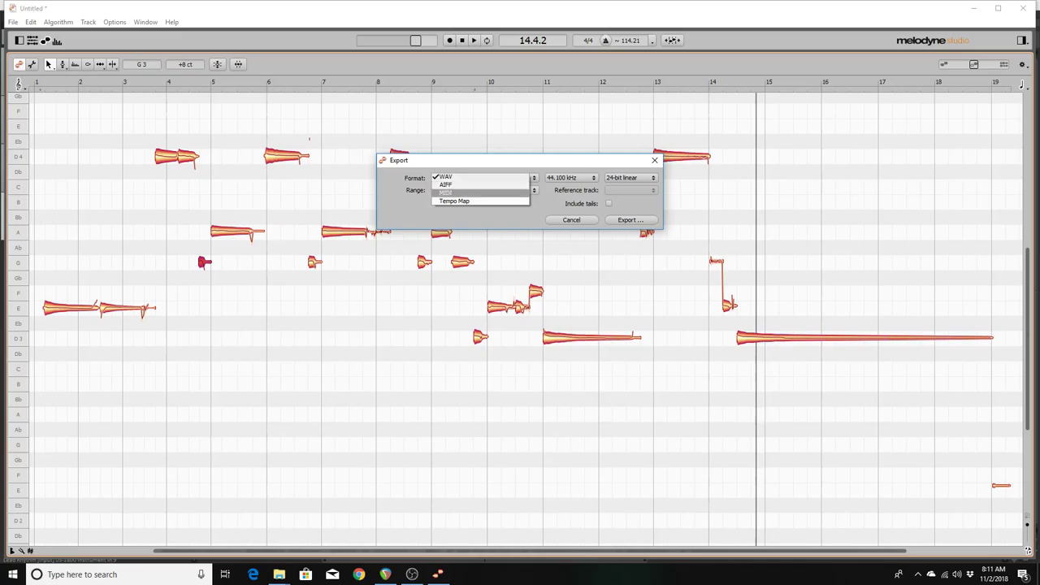
pyautogui.press('Down')
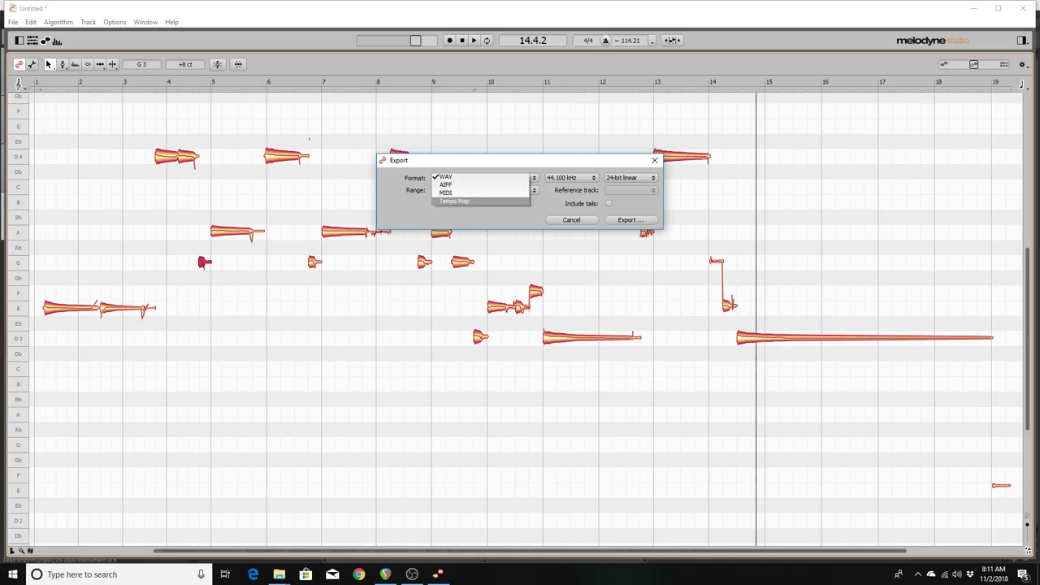
pyautogui.press('Up')
pyautogui.press('Up')
pyautogui.press('Up')
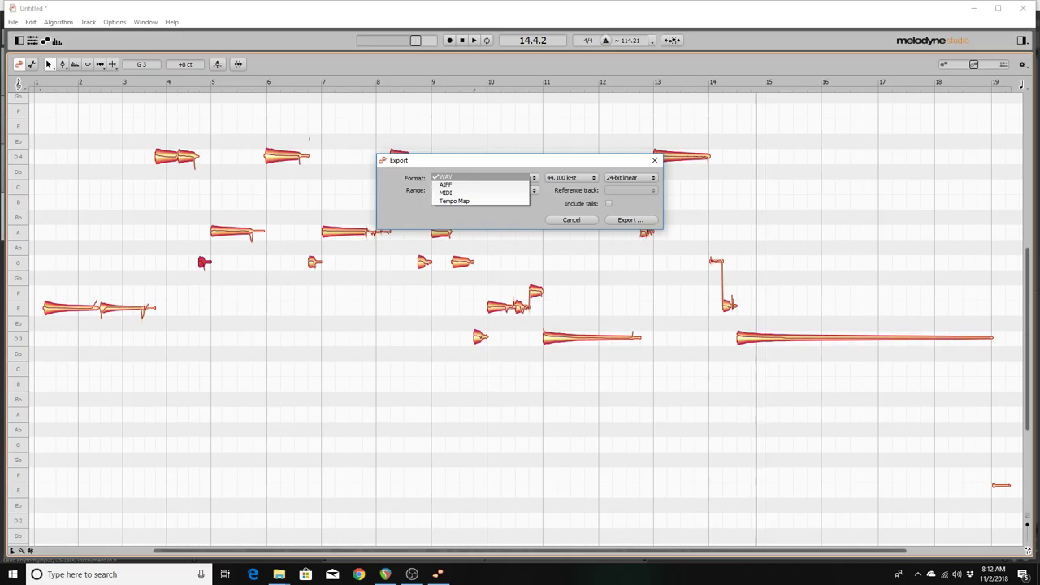
pyautogui.press('Return')
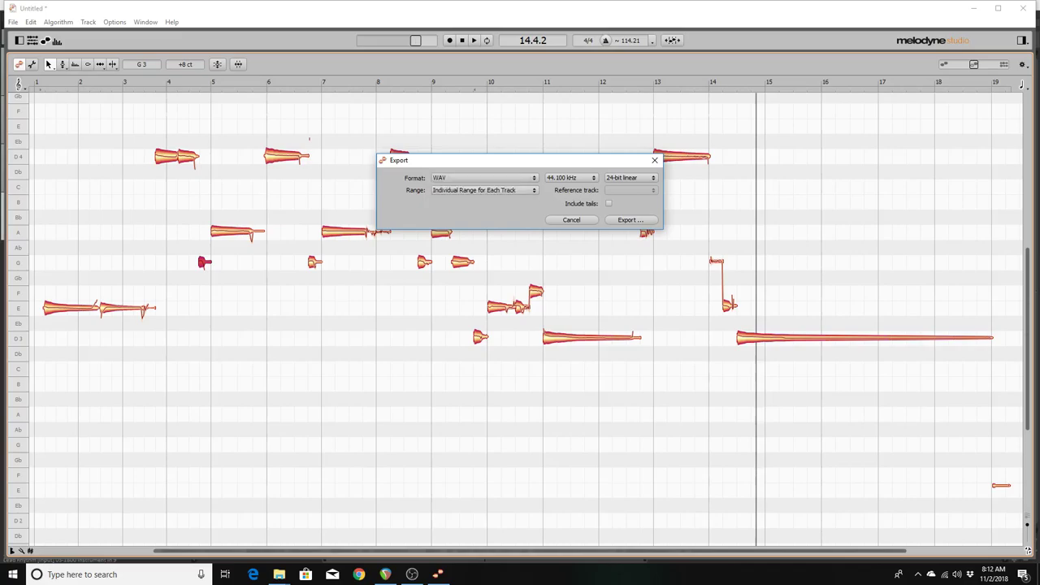
pyautogui.press('Tab')
pyautogui.press('space')
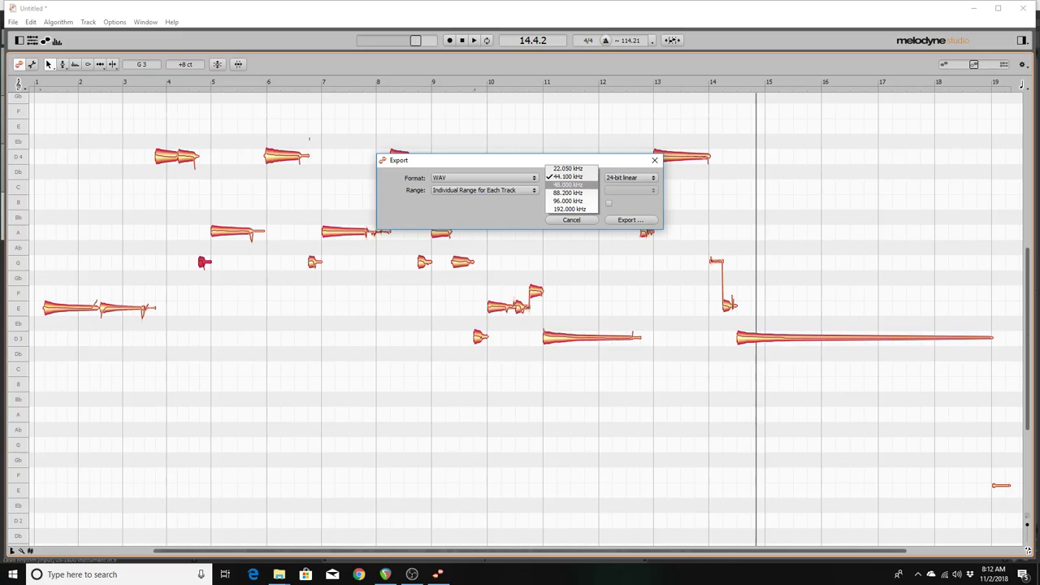
pyautogui.press('Escape')
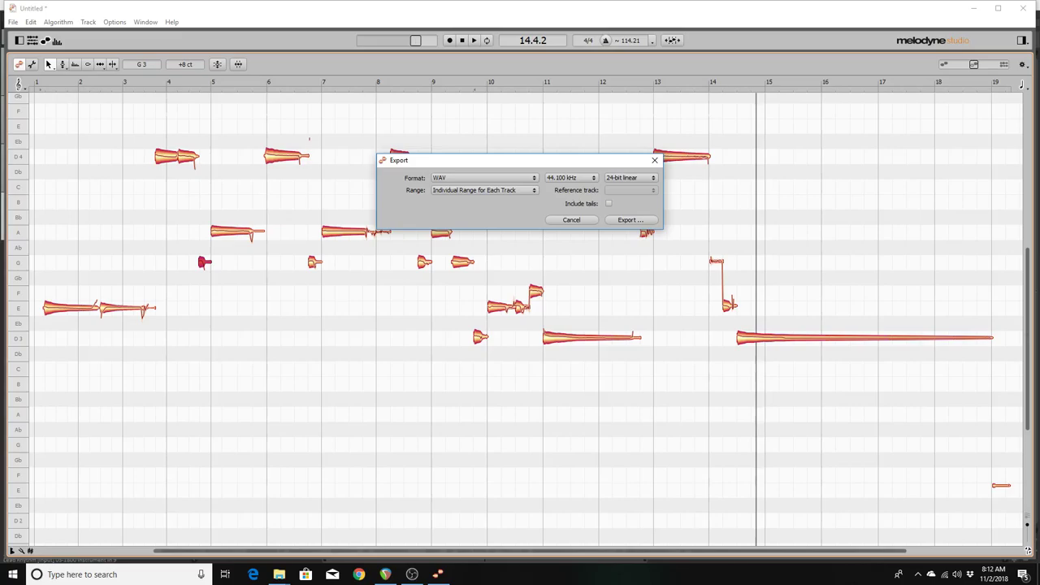
# Step: Start the WAV export and navigate the folder chooser down to Local Disk (C:)
pyautogui.click(630, 220)
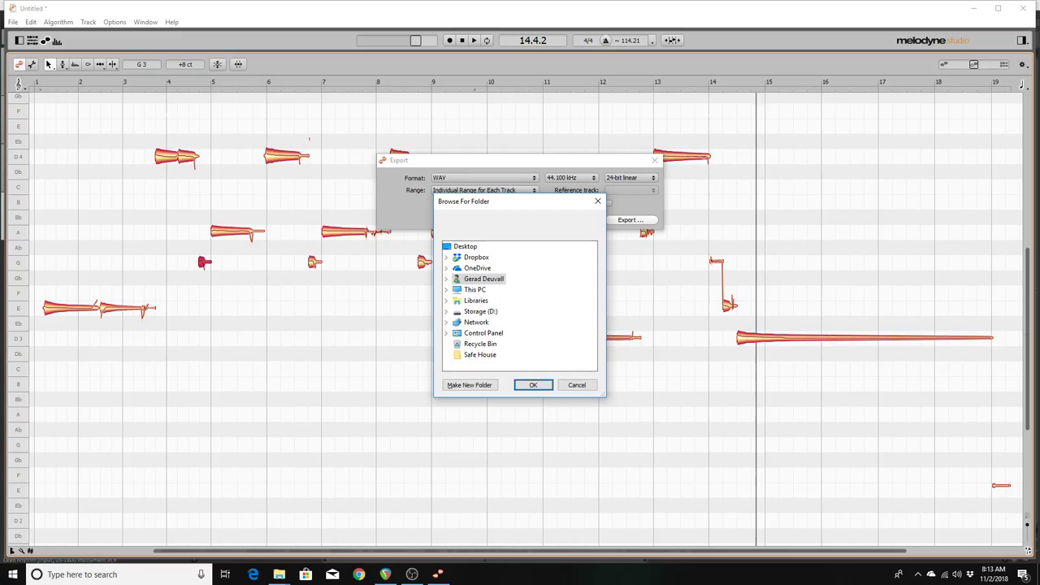
pyautogui.press('Tab')
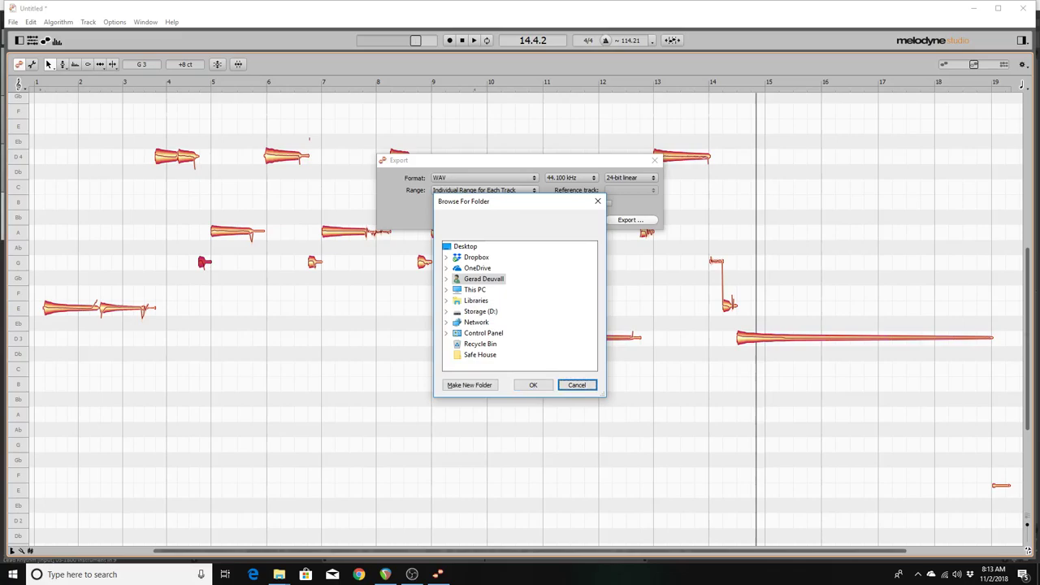
pyautogui.press('Tab')
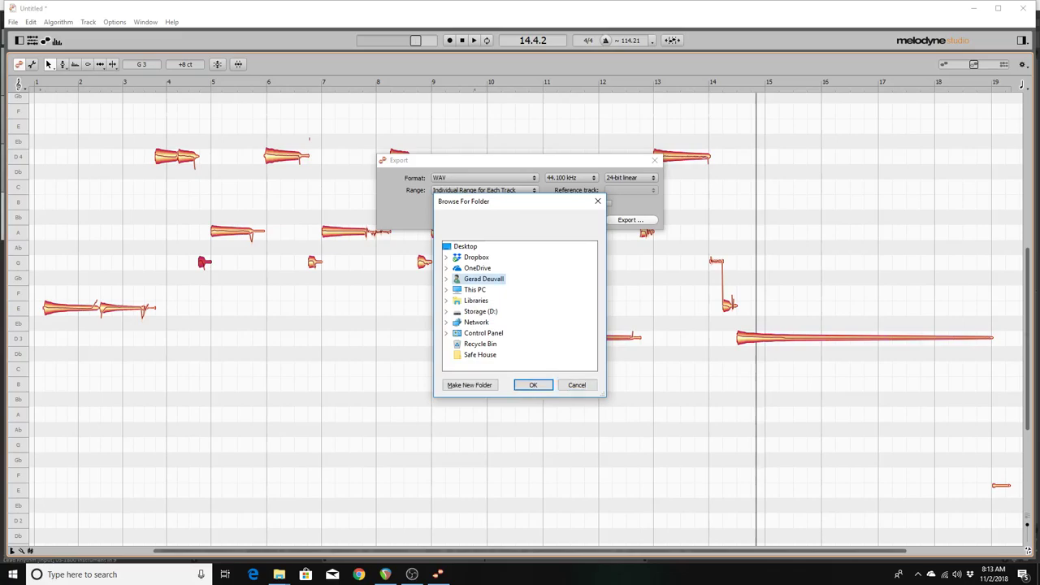
pyautogui.press('Right')
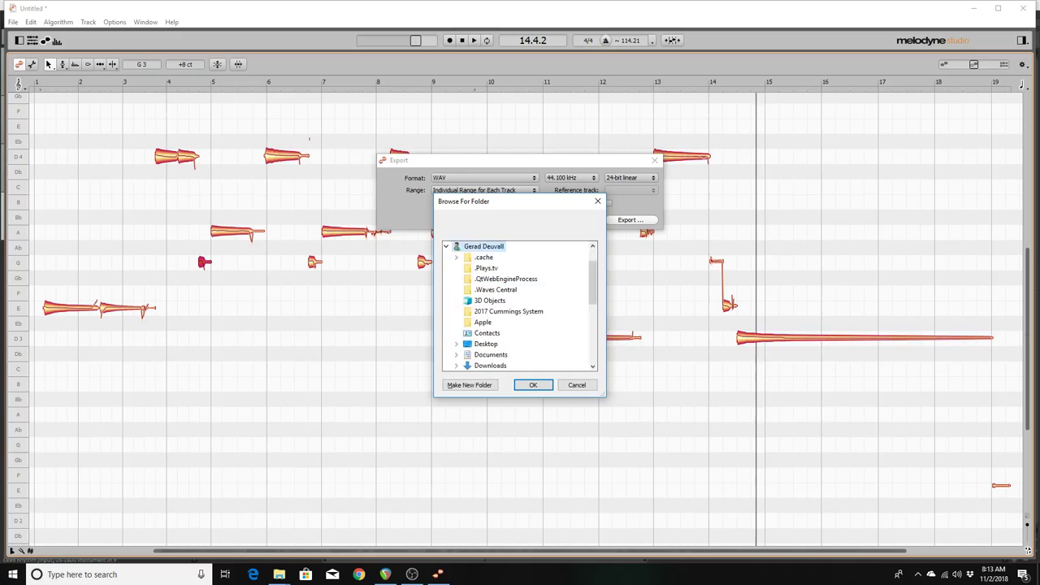
pyautogui.press('Left')
pyautogui.press('Down')
pyautogui.press('Right')
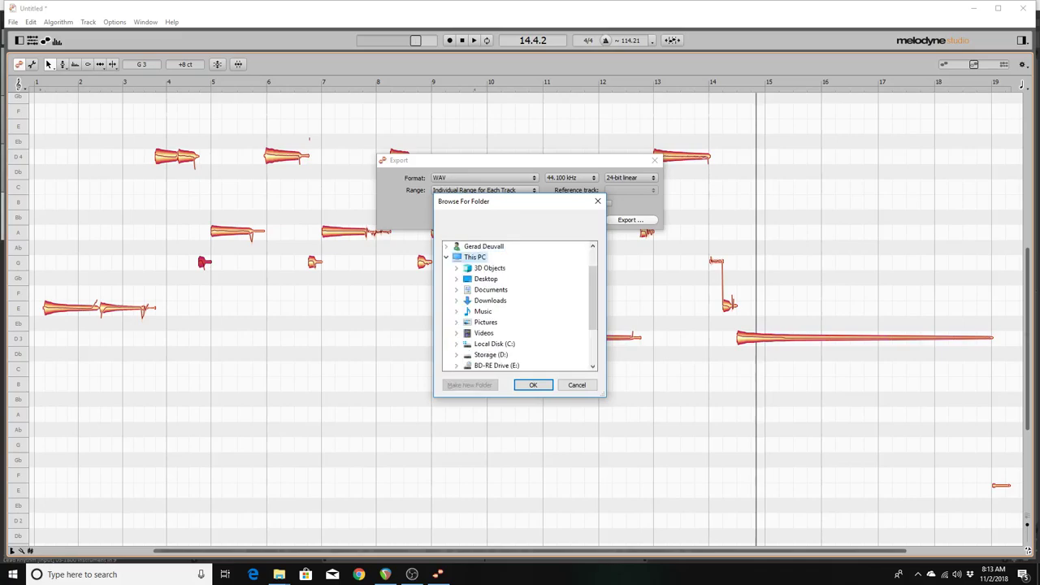
pyautogui.press('Down')
pyautogui.press('Down')
pyautogui.press('Down')
pyautogui.press('Down')
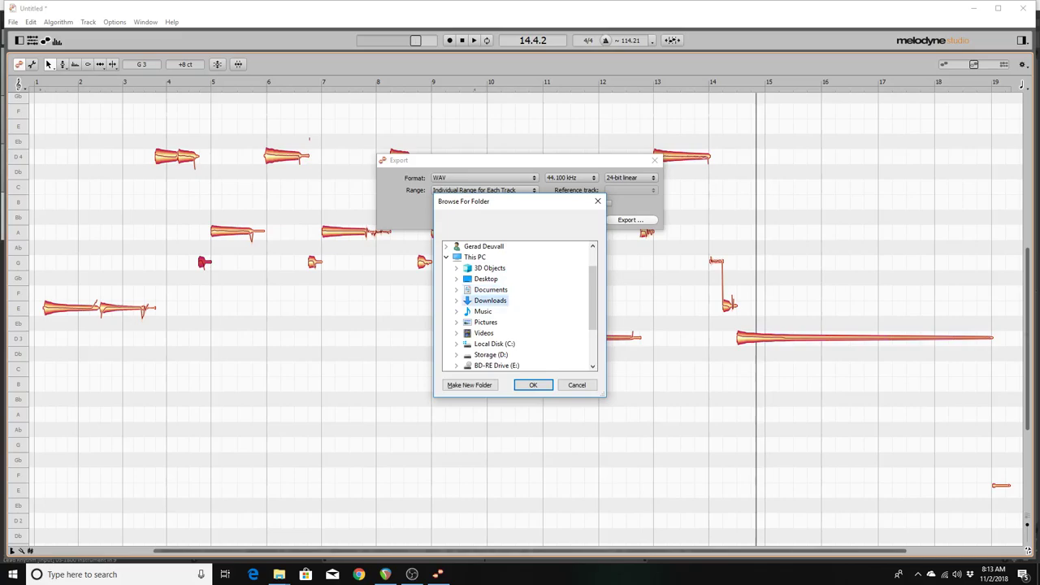
pyautogui.press('Down')
pyautogui.press('Down')
pyautogui.press('Down')
pyautogui.press('Down')
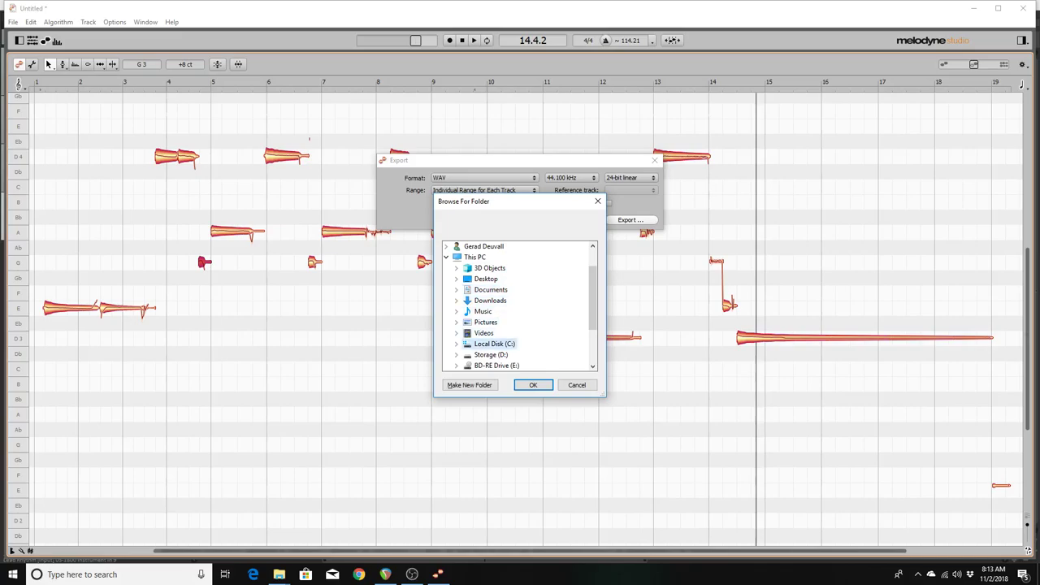
# Step: Pick Reaper Projects > demo song > Audio as destination, which triggers an overwrite refusal
pyautogui.press('Right')
pyautogui.press('Right')
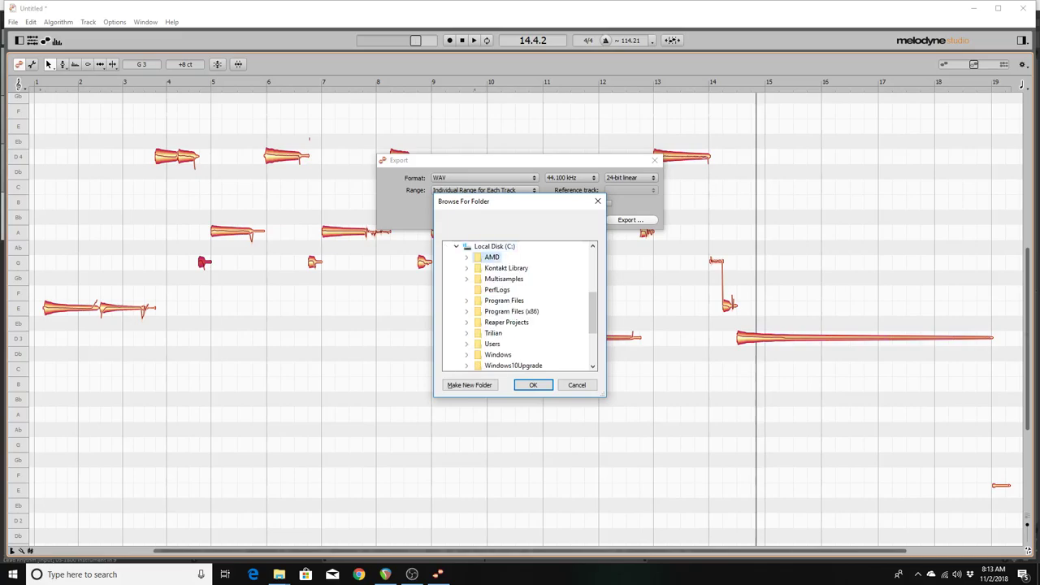
pyautogui.press('Down')
pyautogui.press('Down')
pyautogui.press('Down')
pyautogui.press('Down')
pyautogui.press('Down')
pyautogui.press('Down')
pyautogui.press('Right')
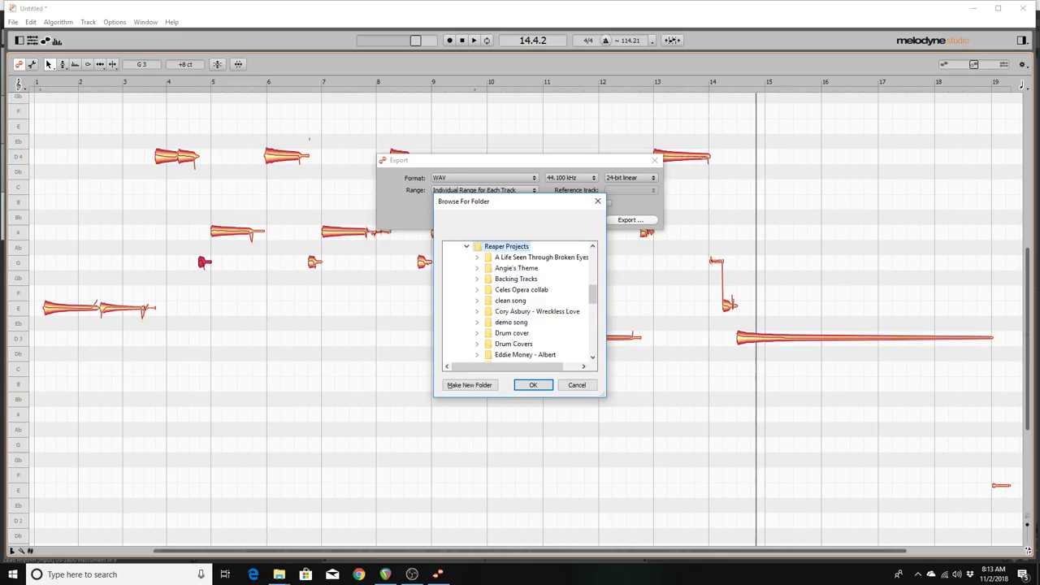
pyautogui.press('Right')
pyautogui.press('Down')
pyautogui.press('Down')
pyautogui.press('Down')
pyautogui.press('Down')
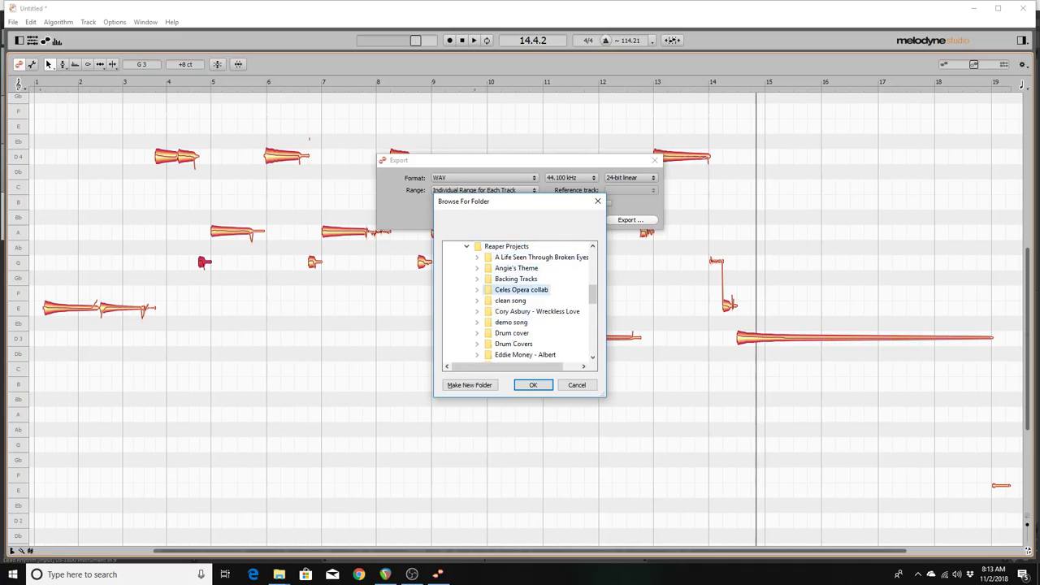
pyautogui.press('Down')
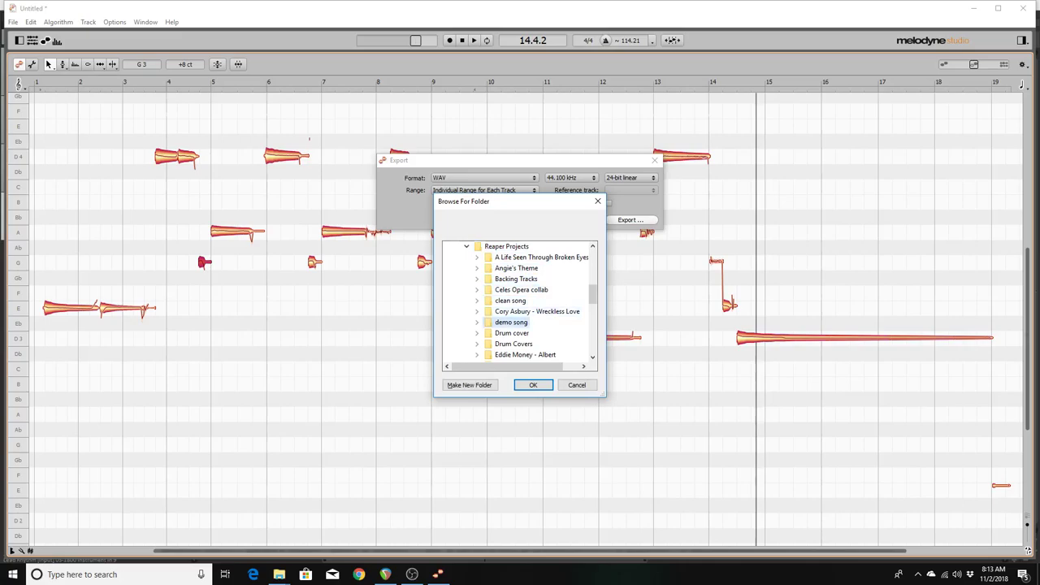
pyautogui.press('Right')
pyautogui.press('Down')
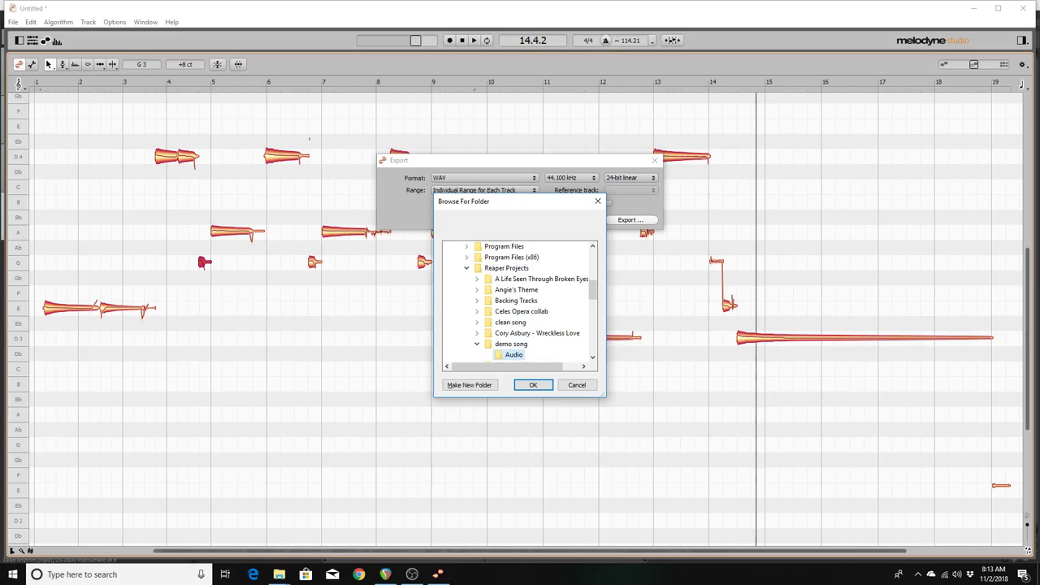
pyautogui.press('Return')
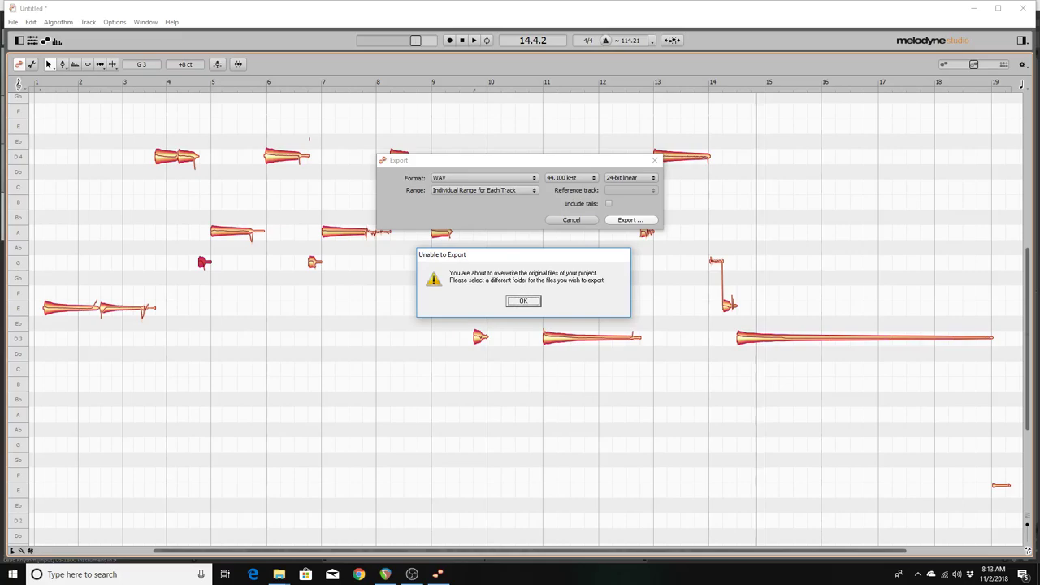
# Step: Dismiss the overwrite warnings and export the guitar as 44.1 kHz 24-bit WAV into demo song
pyautogui.press('Return')
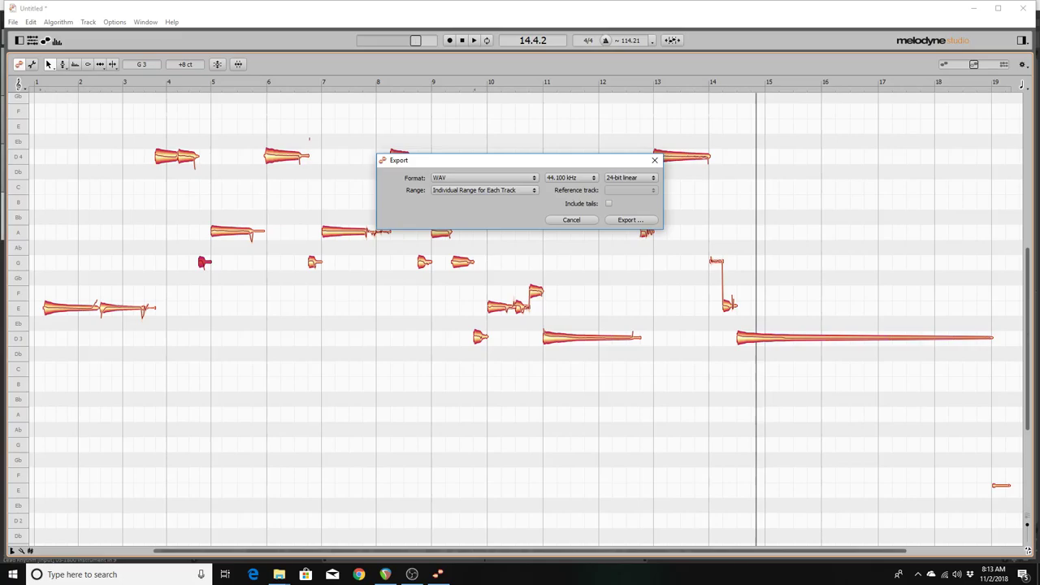
pyautogui.press('Return')
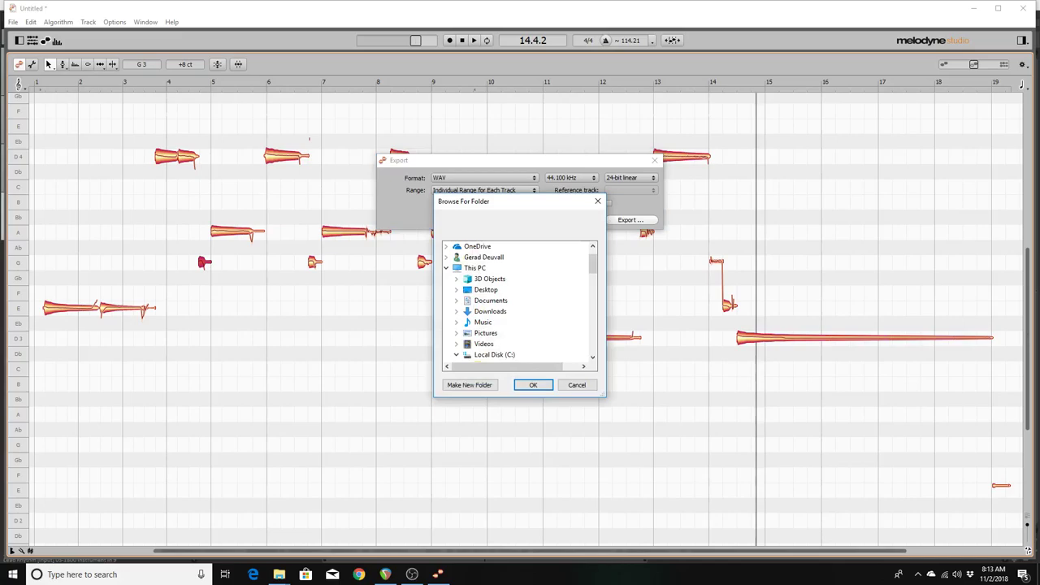
pyautogui.hotkey('shift', 'Tab')
pyautogui.press('Tab')
pyautogui.press('Return')
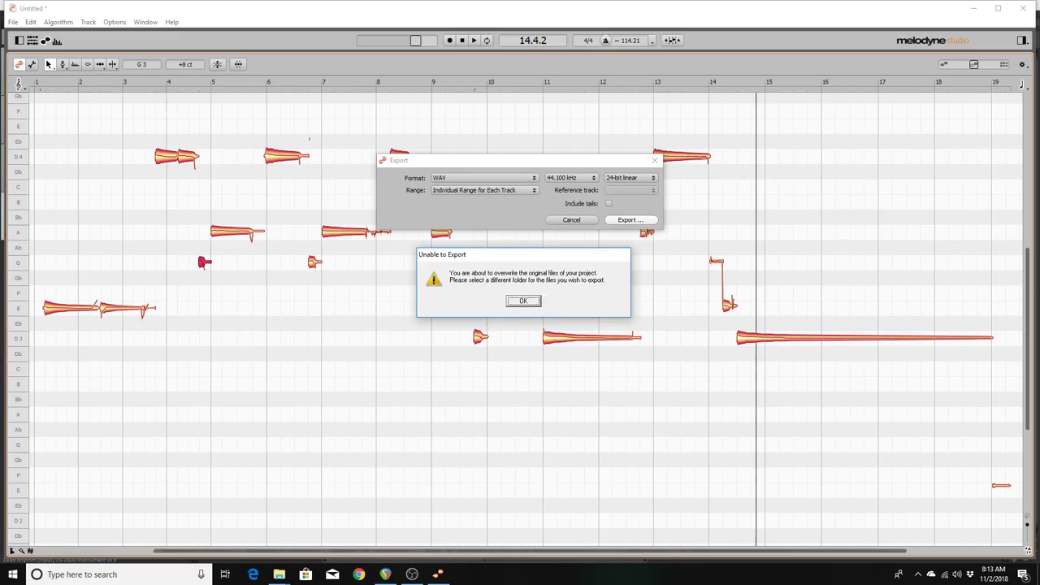
pyautogui.press('Return')
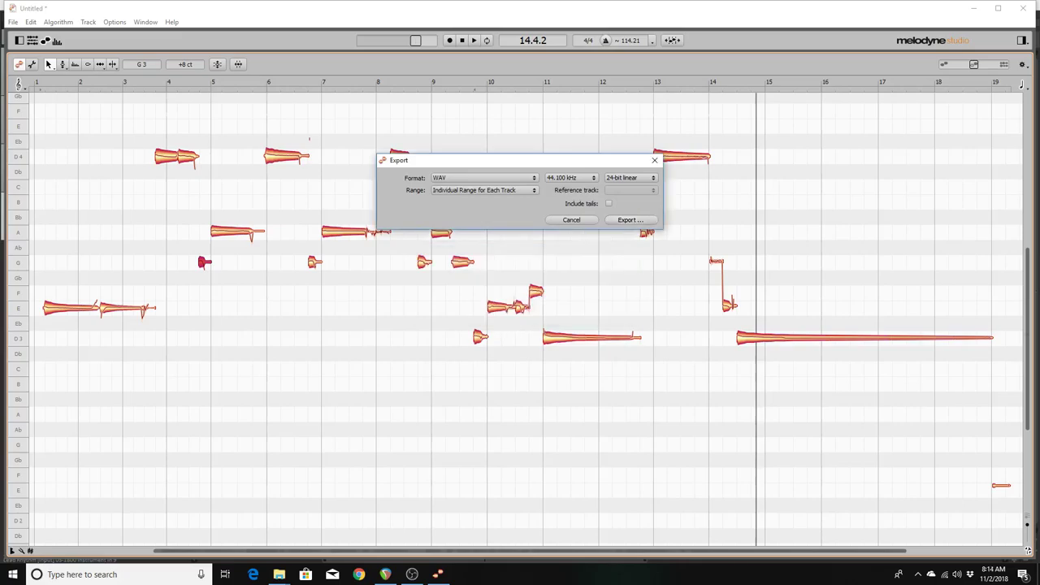
pyautogui.press('Return')
pyautogui.press('Tab')
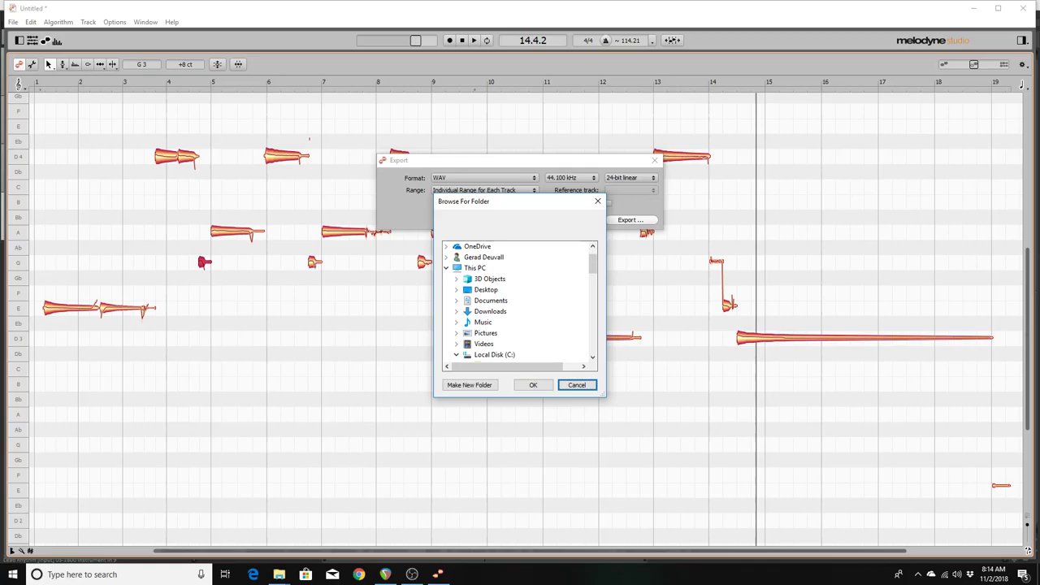
pyautogui.hotkey('shift', 'Tab')
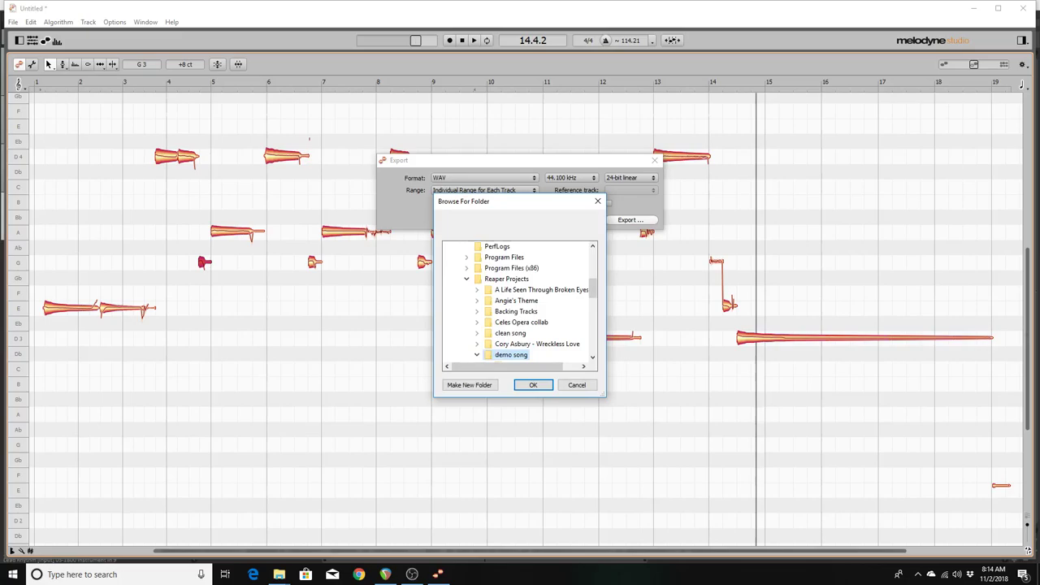
pyautogui.press('Tab')
pyautogui.press('Tab')
pyautogui.press('Return')
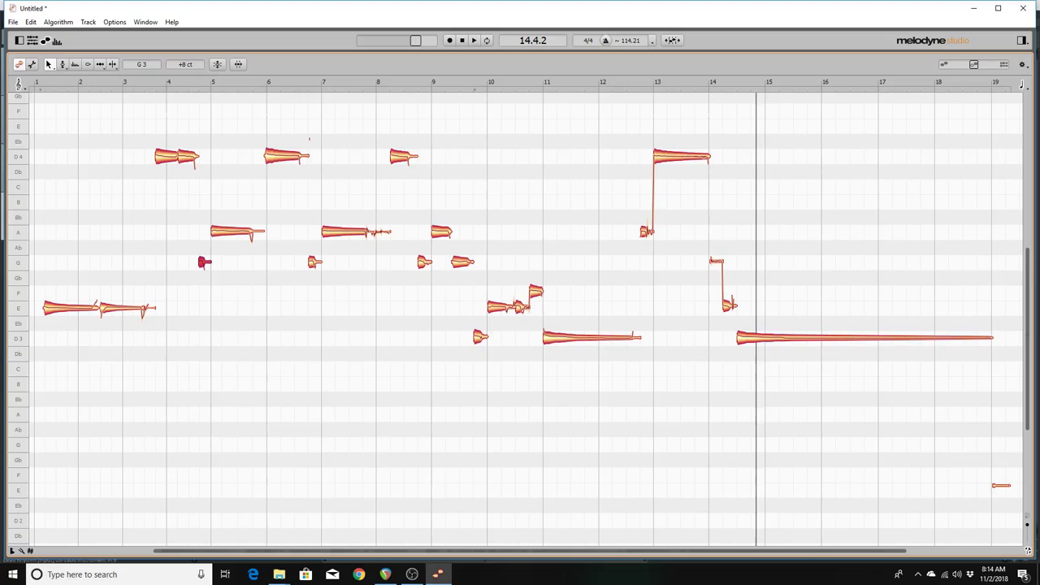
# Step: Close the Melodyne document, discarding its unsaved changes
pyautogui.hotkey('alt', 'F4')
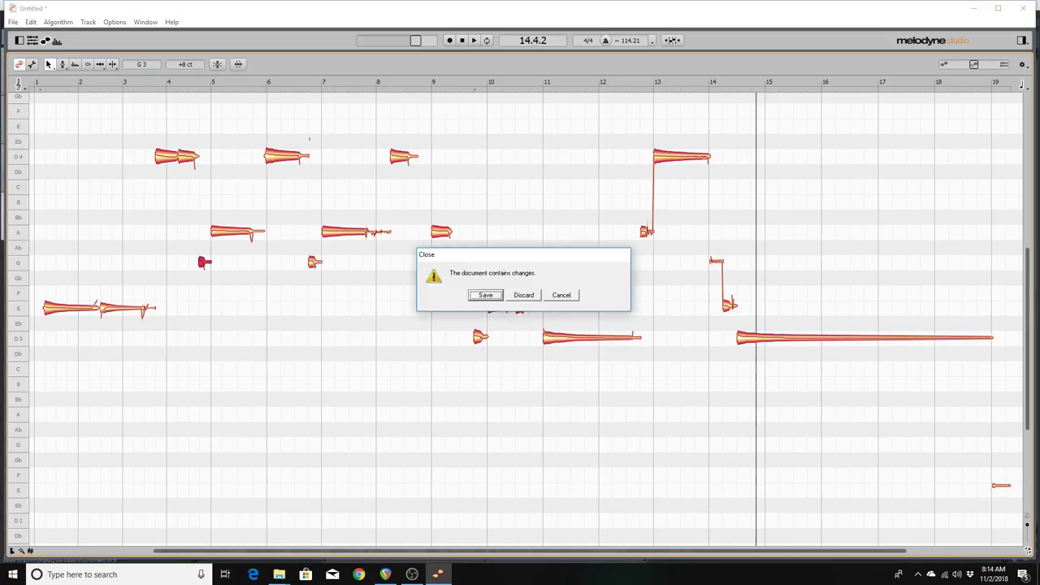
pyautogui.hotkey('shift', 'Tab')
pyautogui.hotkey('shift', 'Tab')
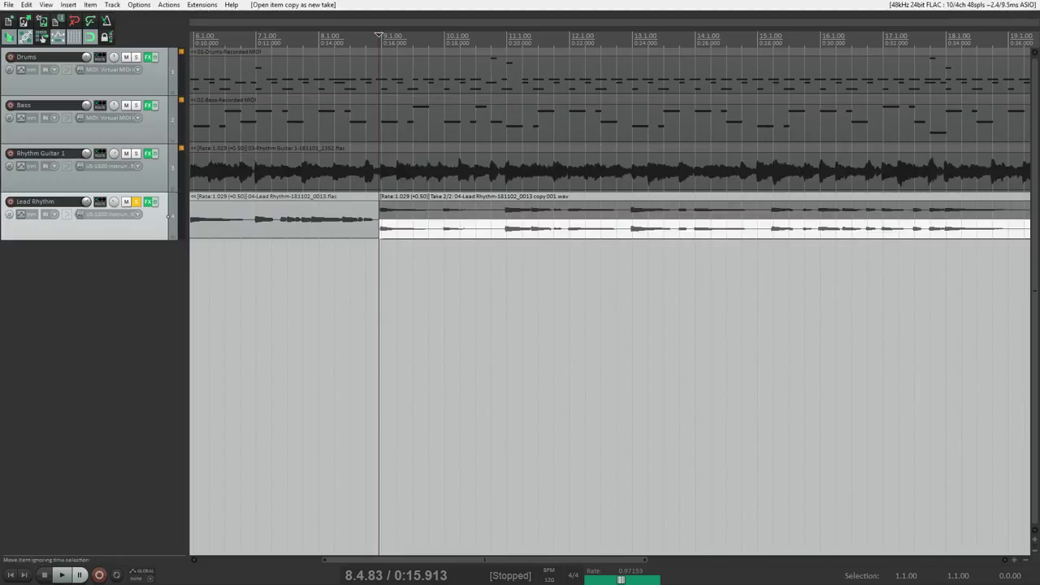
# Step: Unsolo the Lead Rhythm track and briefly play the full mix
pyautogui.press('F6')
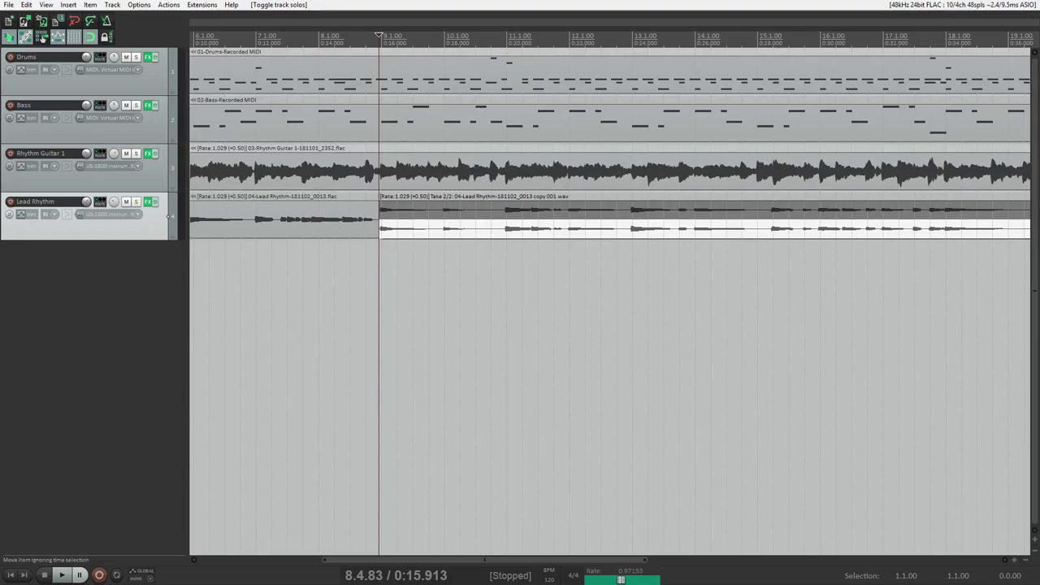
pyautogui.press('space')
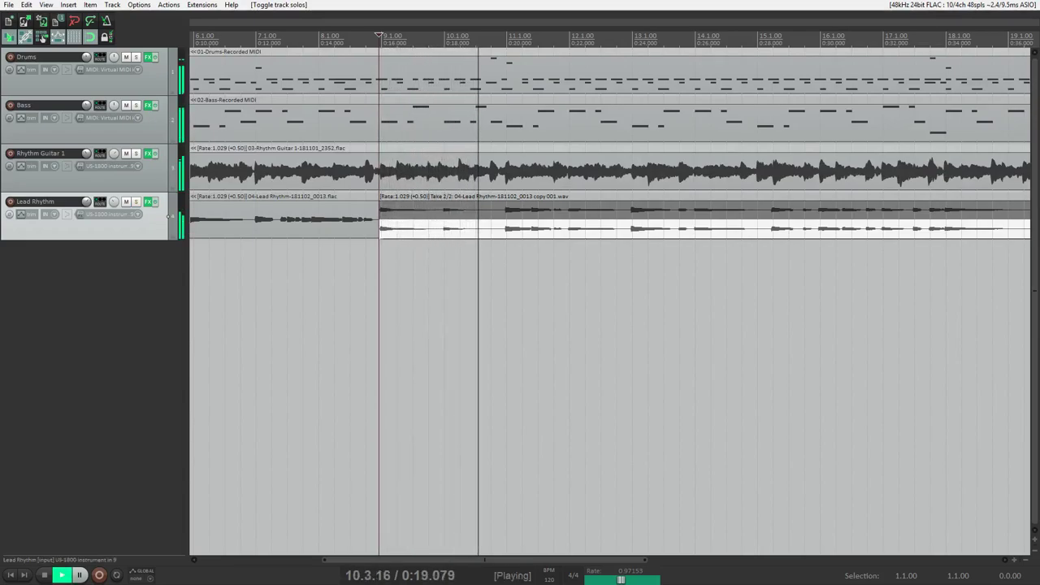
pyautogui.press('space')
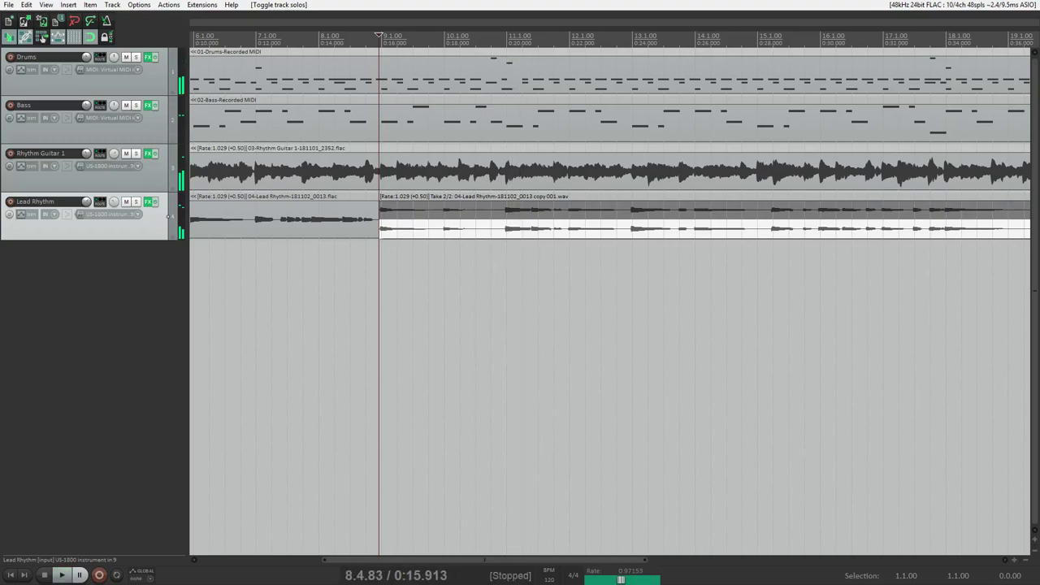
pyautogui.hotkey('alt', 'Tab')
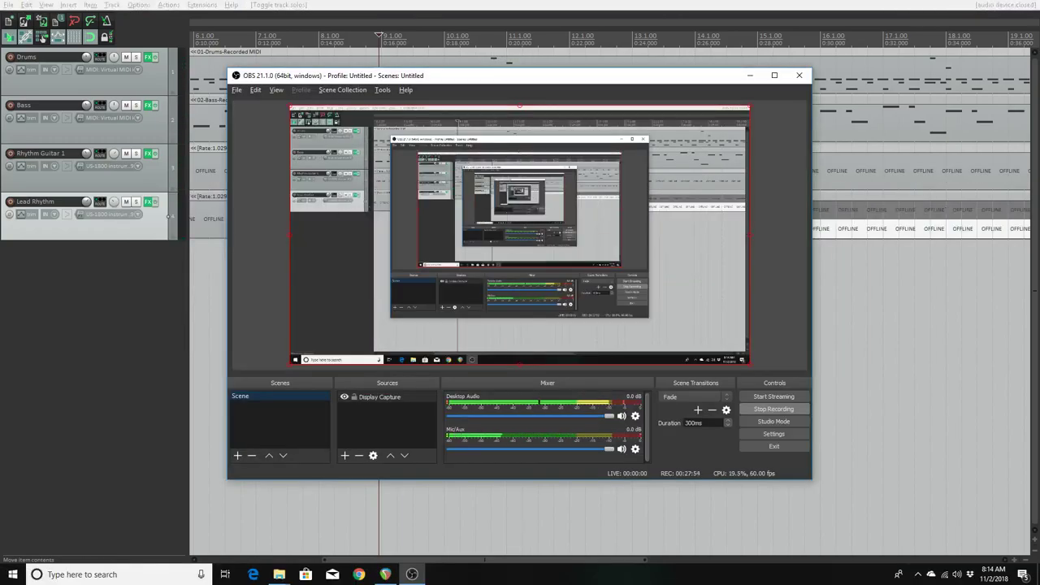
# Step: Paste the copy 001 WAV into demo song's Audio folder, replacing the existing file
pyautogui.hotkey('alt', 'Tab')
pyautogui.hotkey('alt', 'Tab')
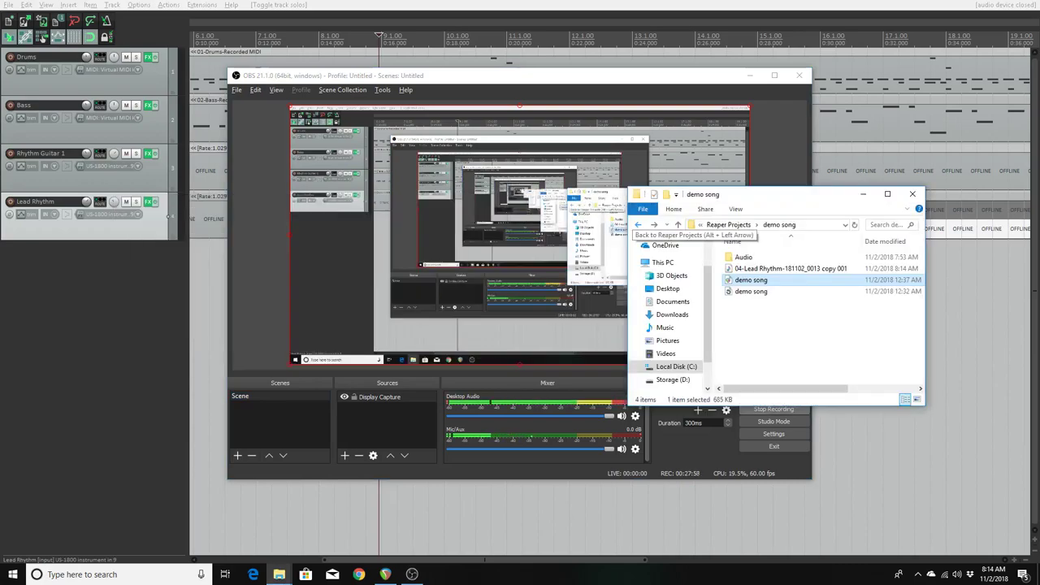
pyautogui.press('Down')
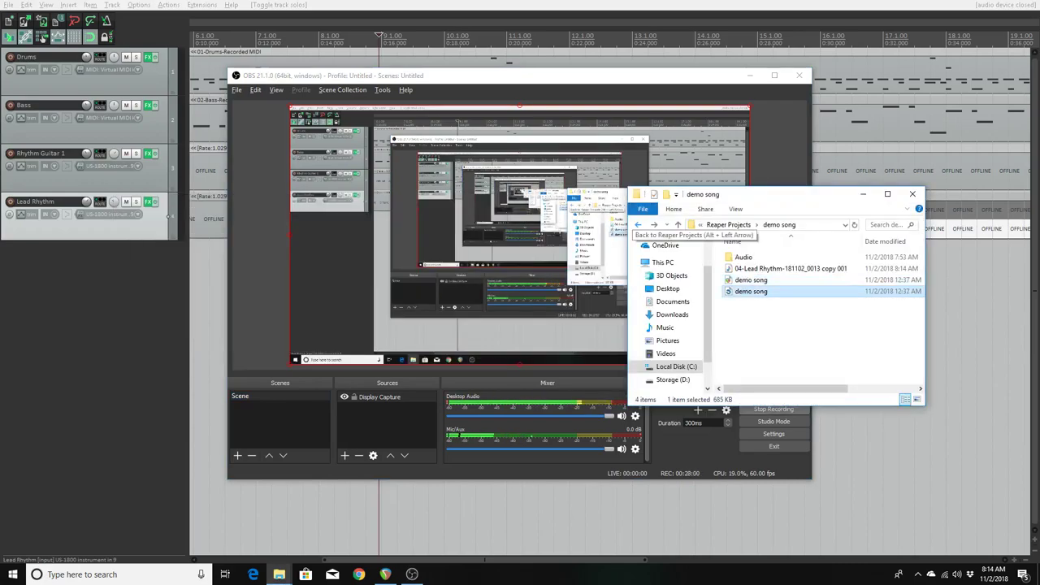
pyautogui.press('Up')
pyautogui.press('Up')
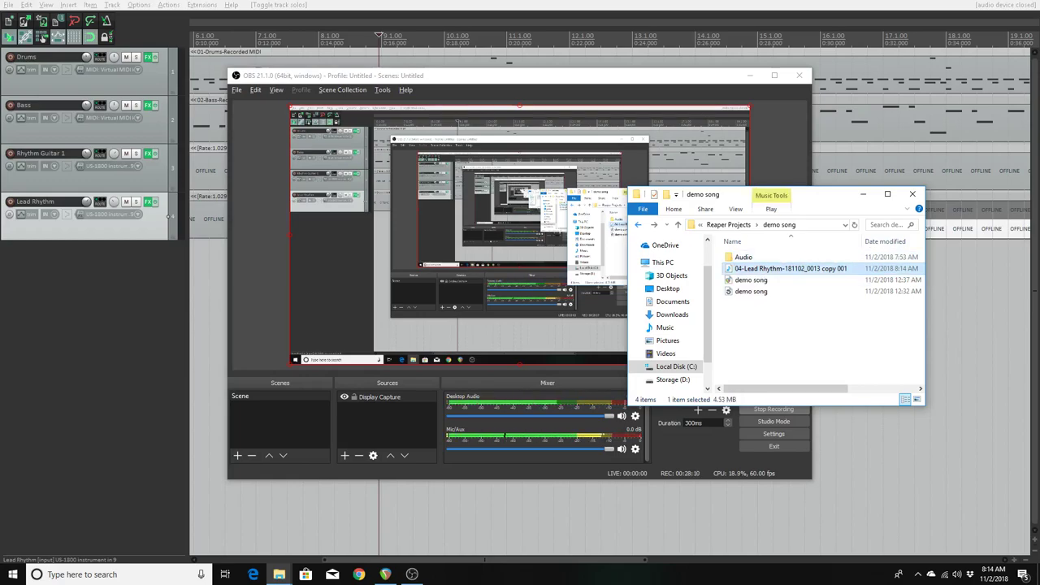
pyautogui.doubleClick(743, 256)
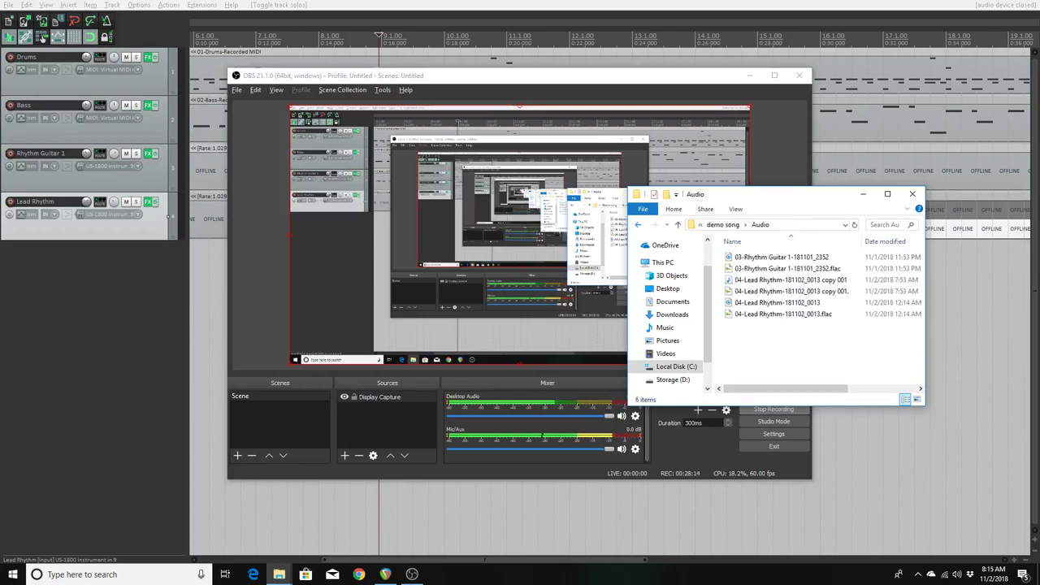
pyautogui.hotkey('ctrl', 'v')
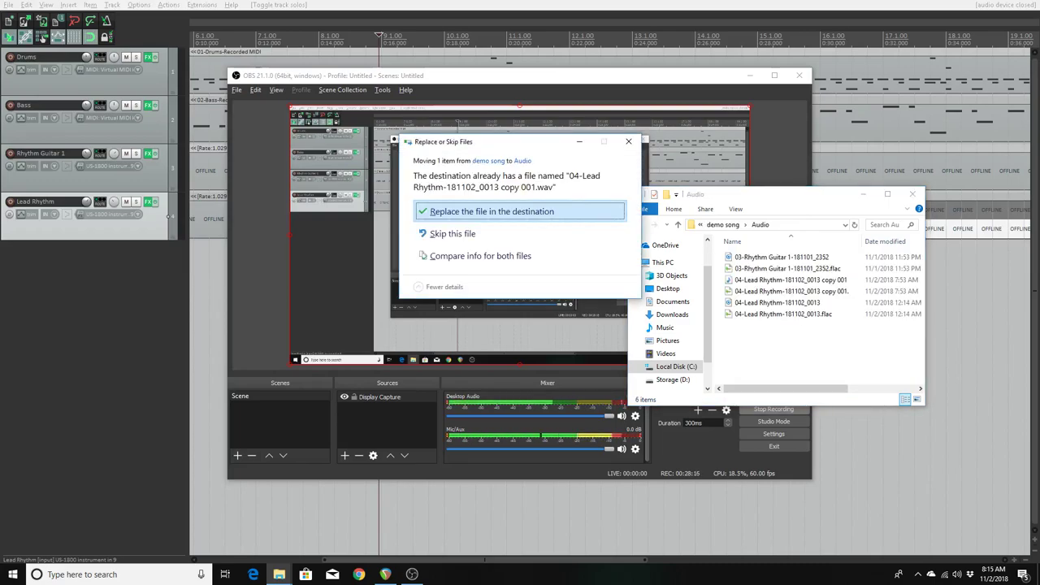
pyautogui.press('Down')
pyautogui.press('Up')
pyautogui.press('Return')
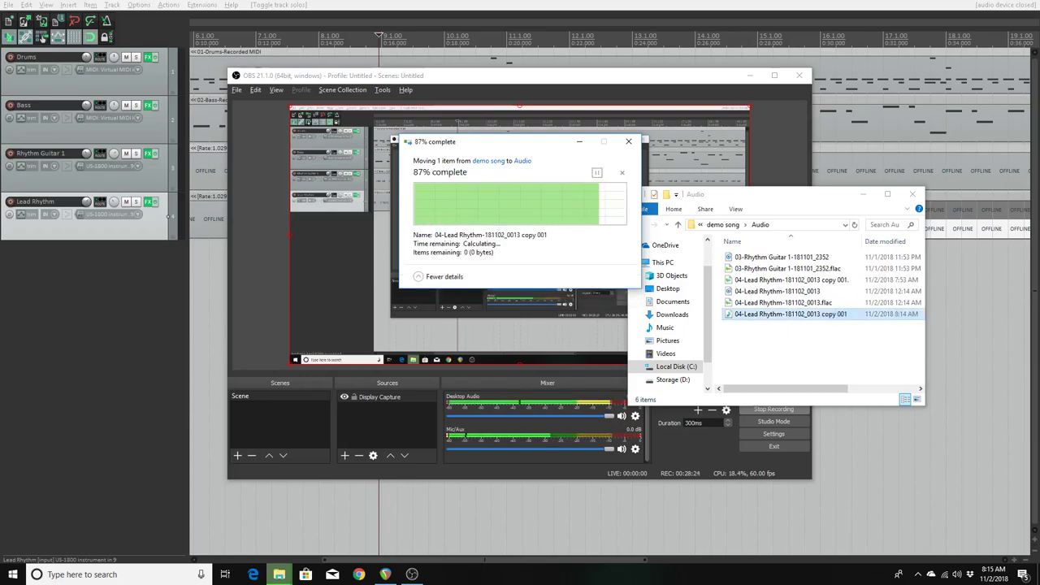
pyautogui.hotkey('alt', 'Tab')
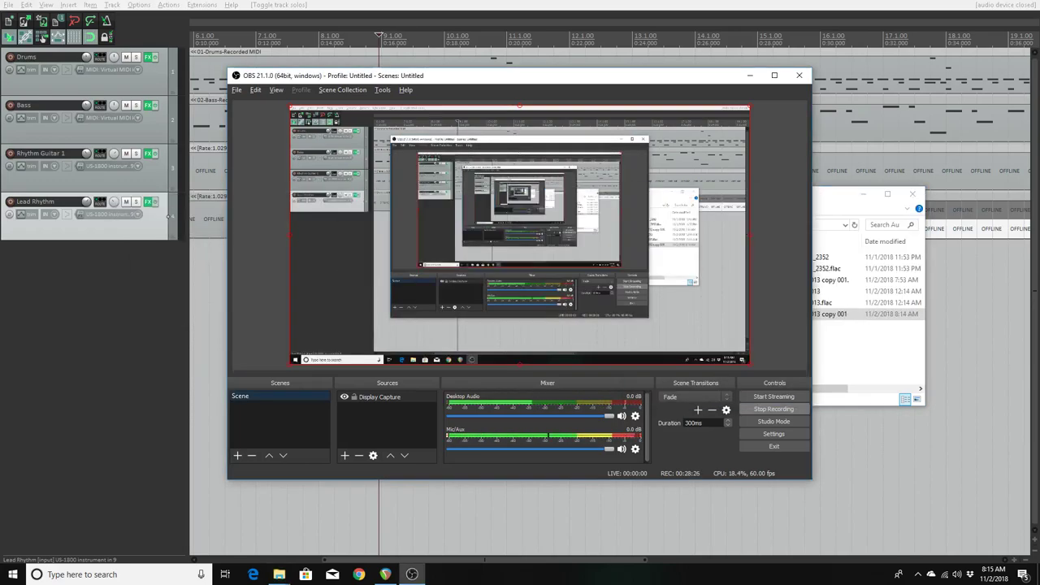
# Step: Play the mix with the corrected take, then replay from one measure back to the end
pyautogui.hotkey('alt', 'Tab')
pyautogui.hotkey('alt', 'Tab')
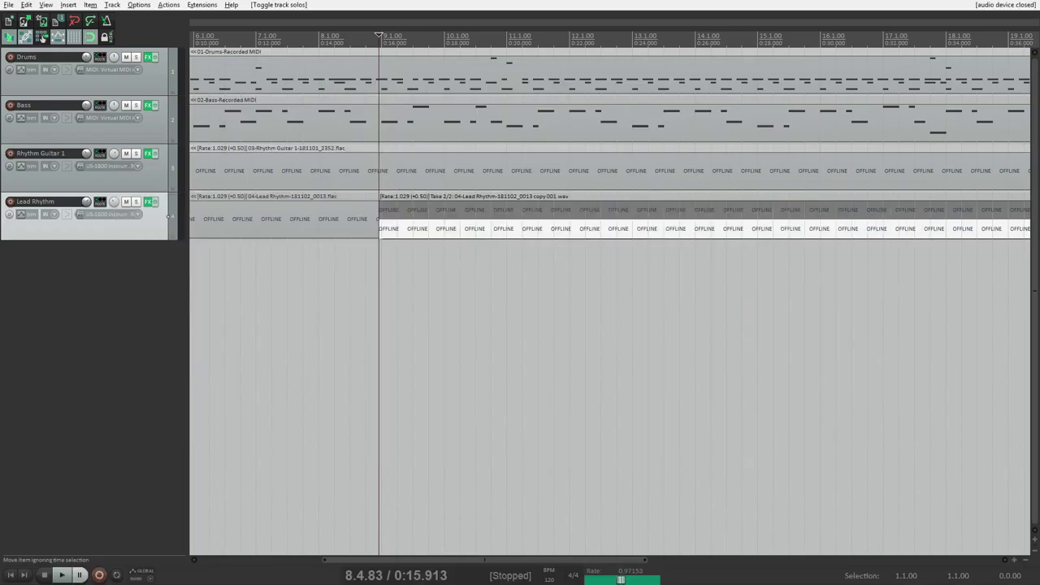
pyautogui.press('space')
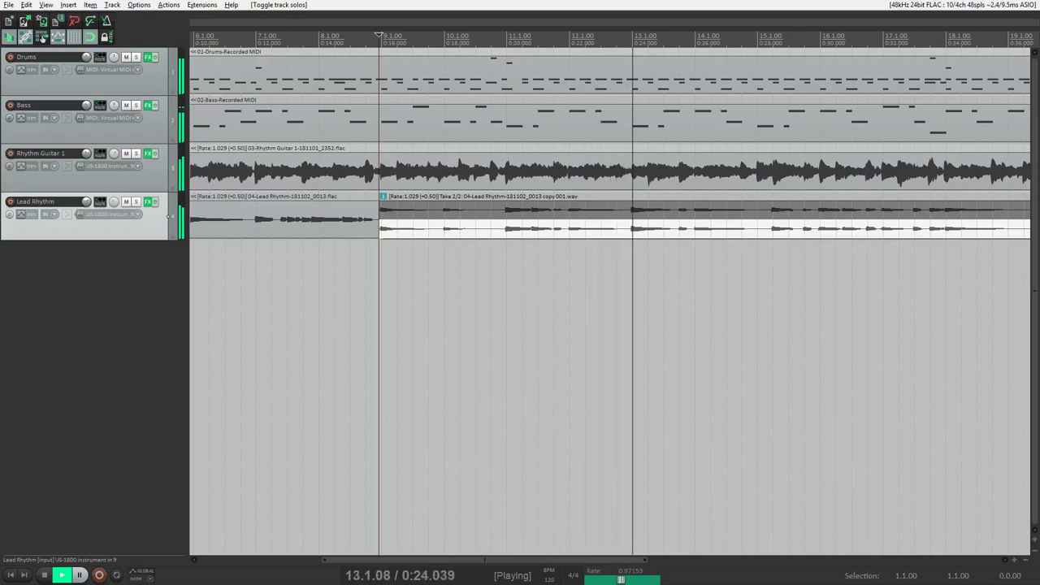
pyautogui.press('space')
pyautogui.press('pageup')
pyautogui.press('space')
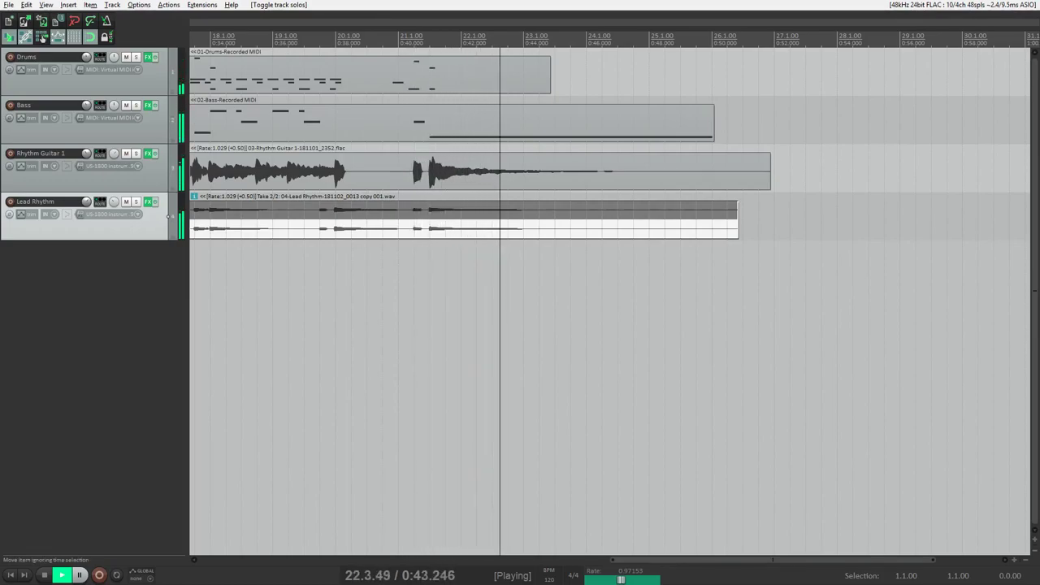
pyautogui.press('space')
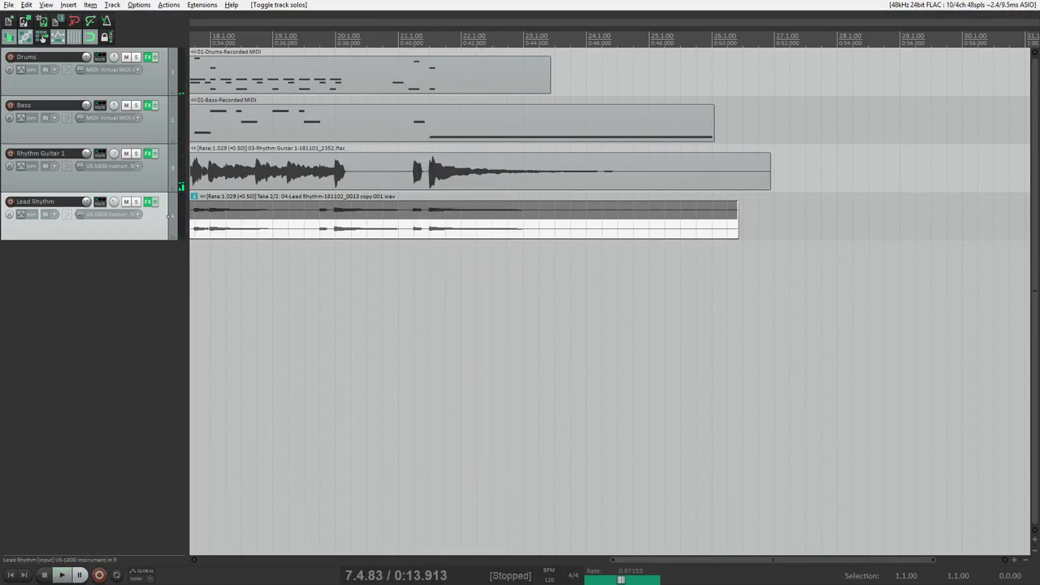